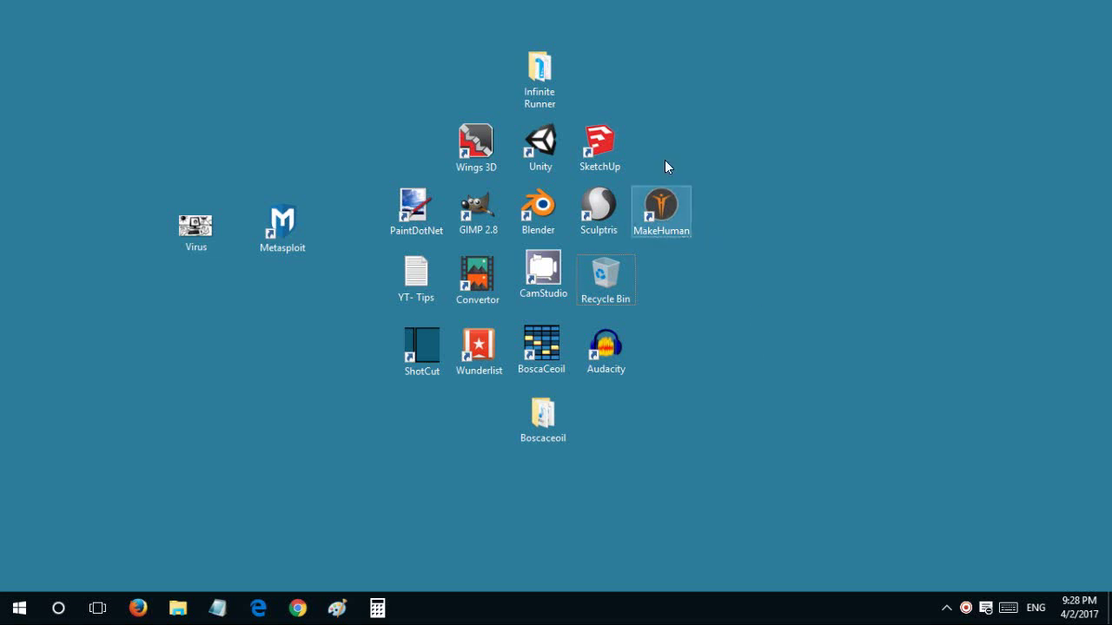
Launch Unity from its desktop shortcut.
double_click(548, 133)
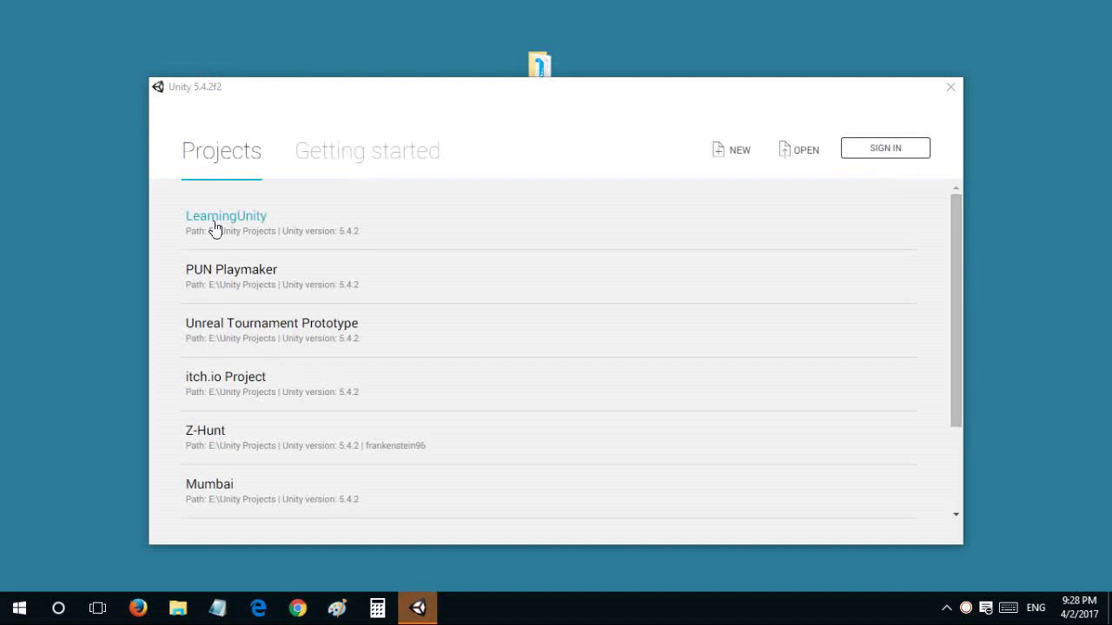
Choose the LearningUnity project in the launcher, then drag empty selection boxes on the desktop.
left_click(215, 228)
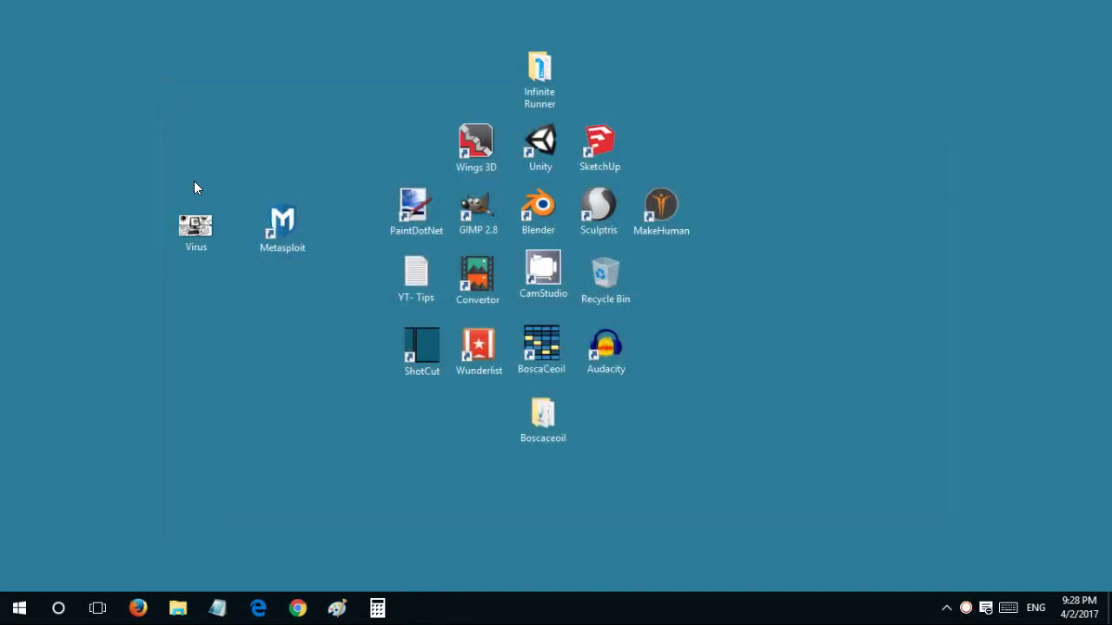
left_click_drag(188, 377, 243, 439)
left_click_drag(166, 46, 284, 126)
Open Infinite Runner in a maximized Explorer and view Shots/Snap1 in Photos.
double_click(534, 67)
double_click(325, 76)
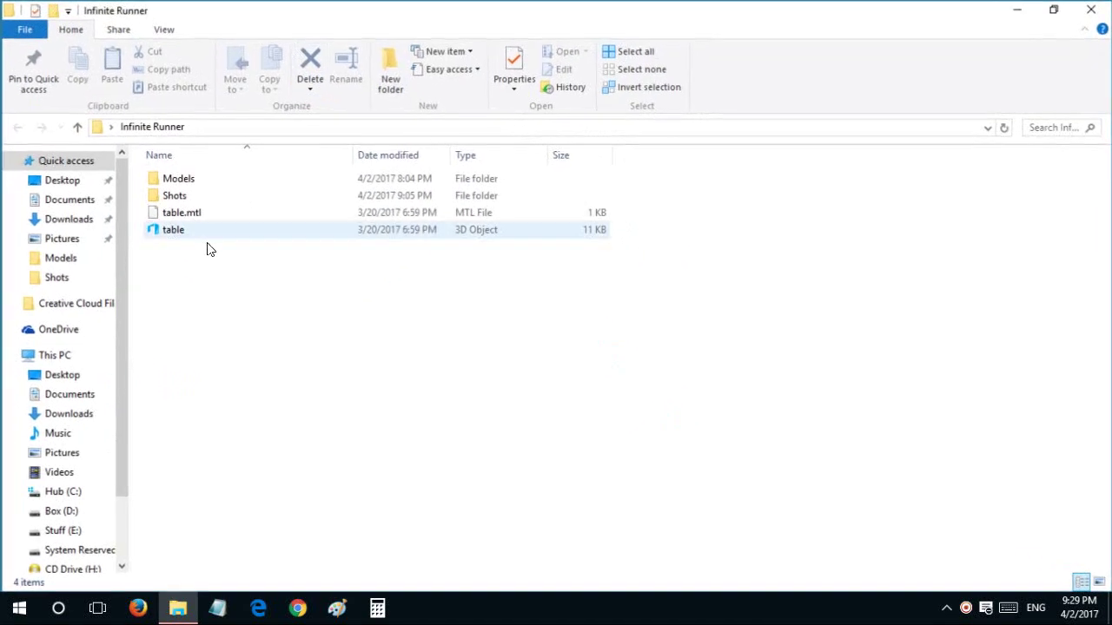
double_click(206, 201)
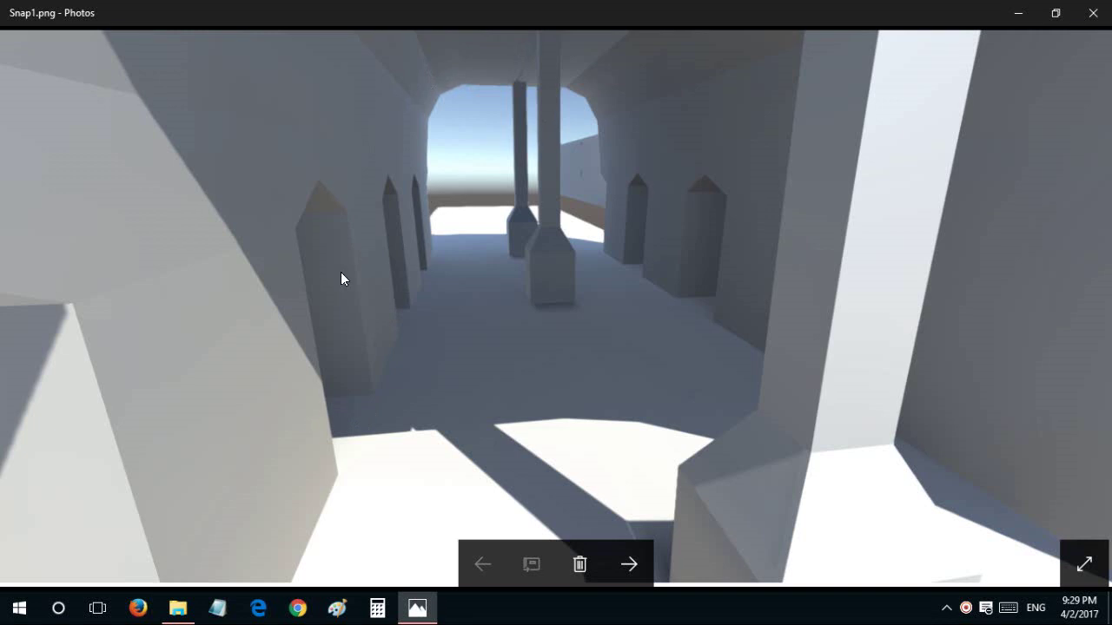
Step through the reference snapshots from Snap1 to Snap2 and Snap3.
key("Right")
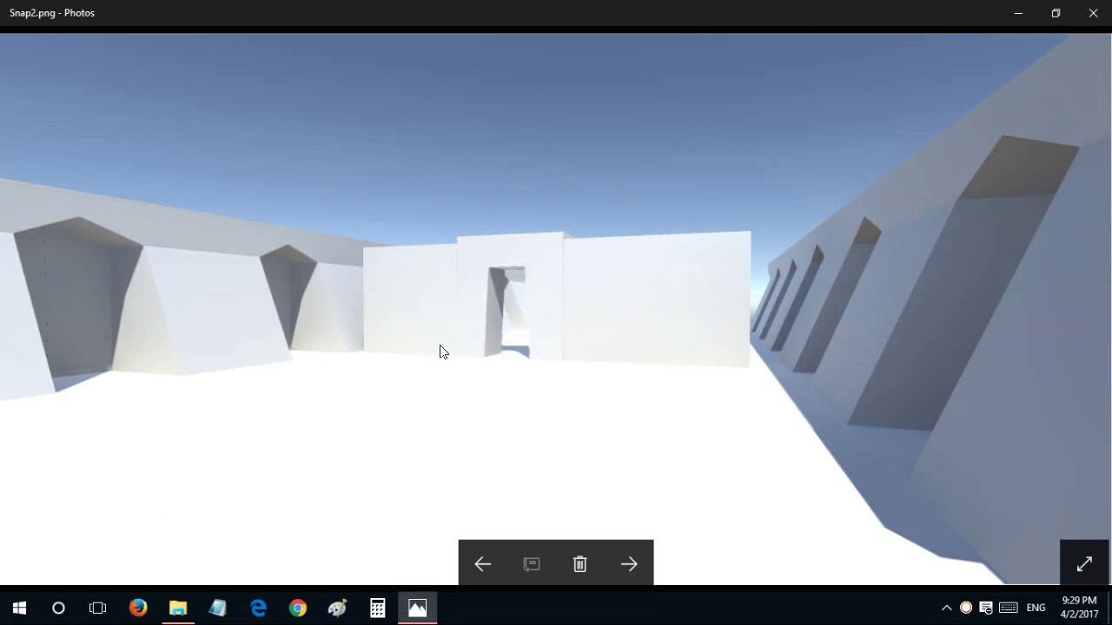
key("Right")
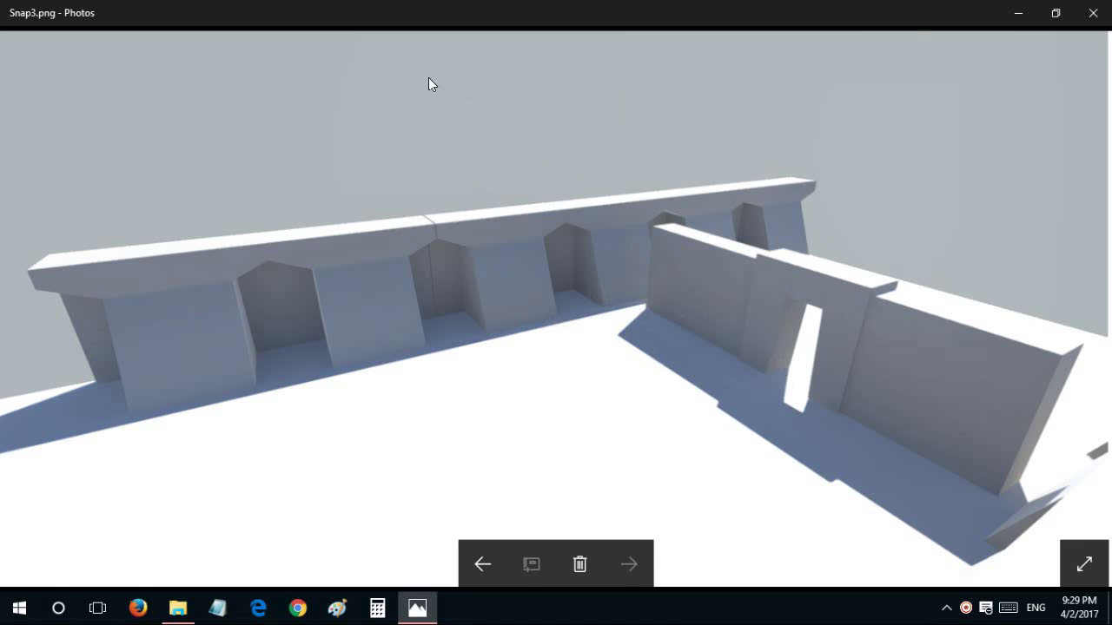
Close Photos, clear the Snap1 selection, and return to the Infinite Runner folder.
left_click(1092, 12)
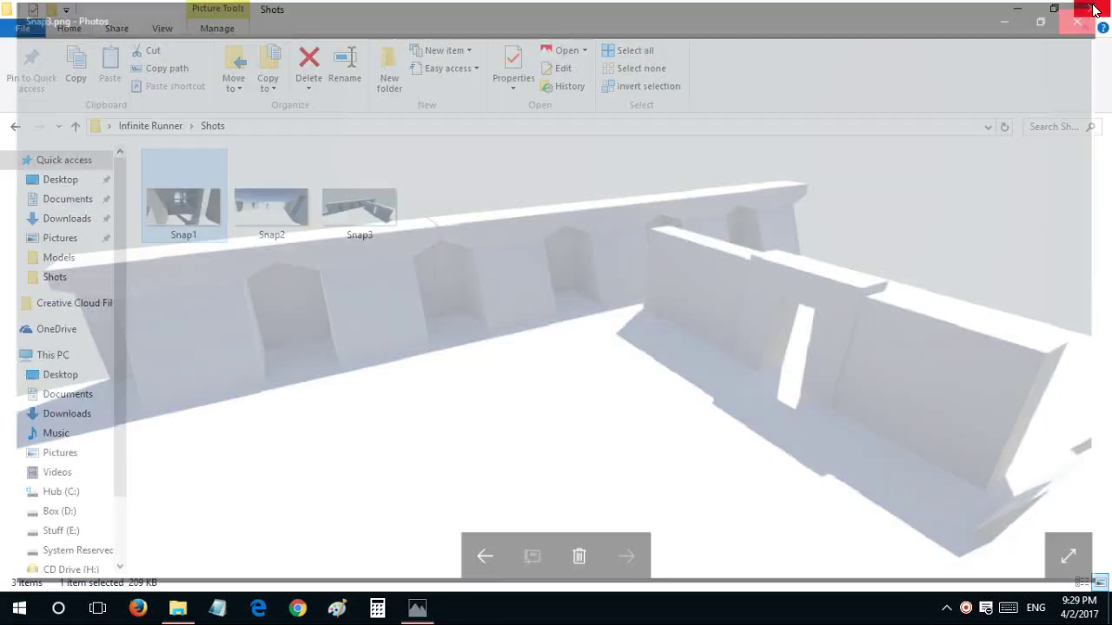
left_click(695, 323)
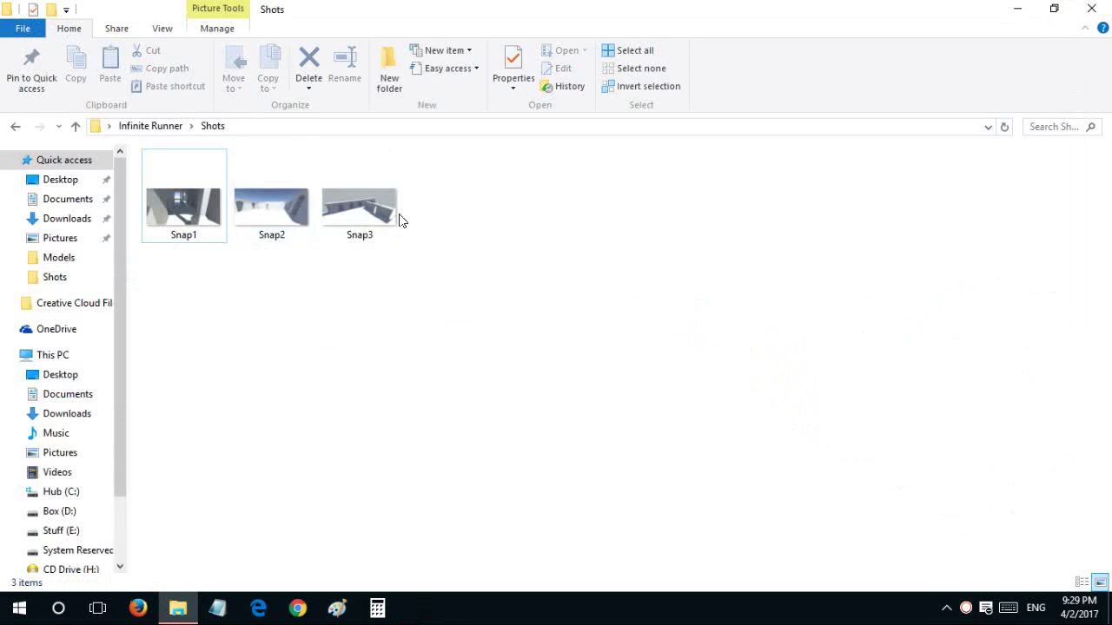
left_click(165, 131)
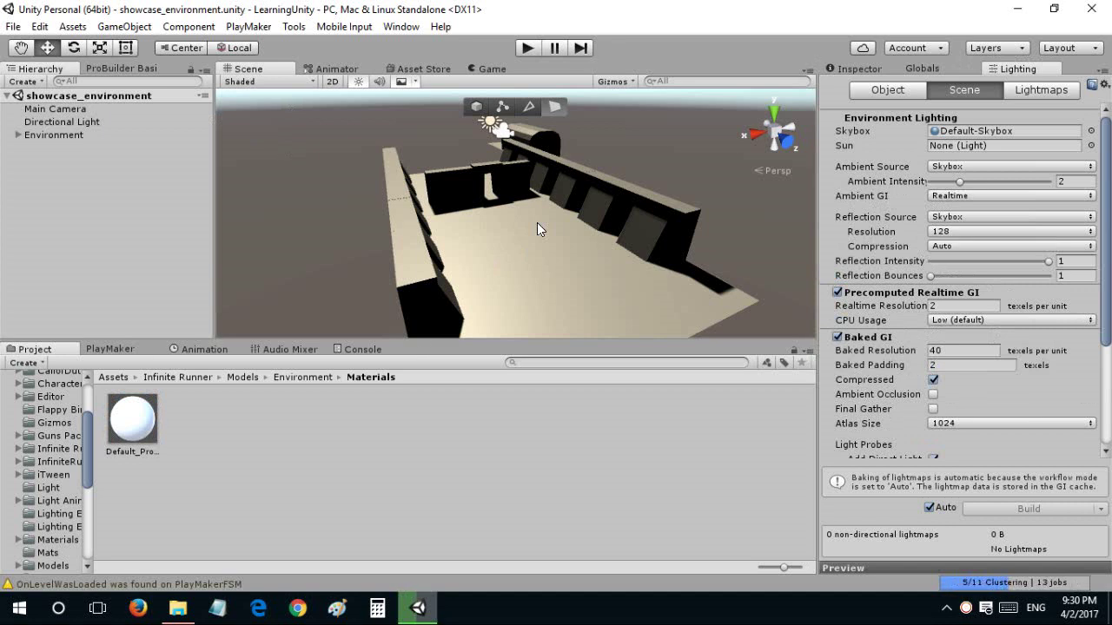
right_click_drag(537, 223, 560, 213)
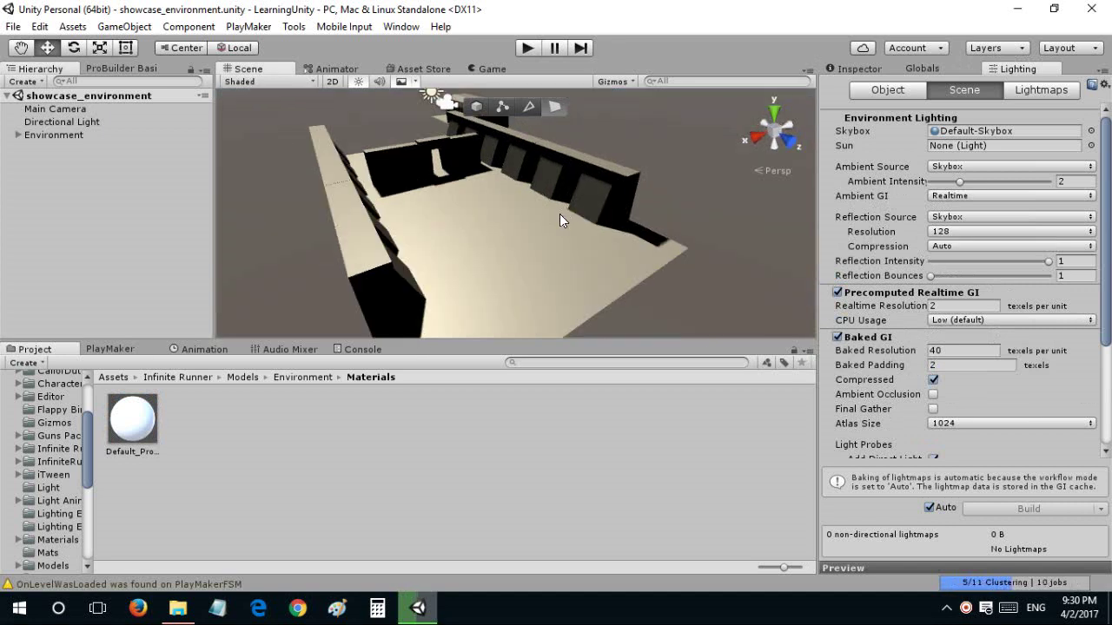
right_click_drag(502, 300, 593, 277)
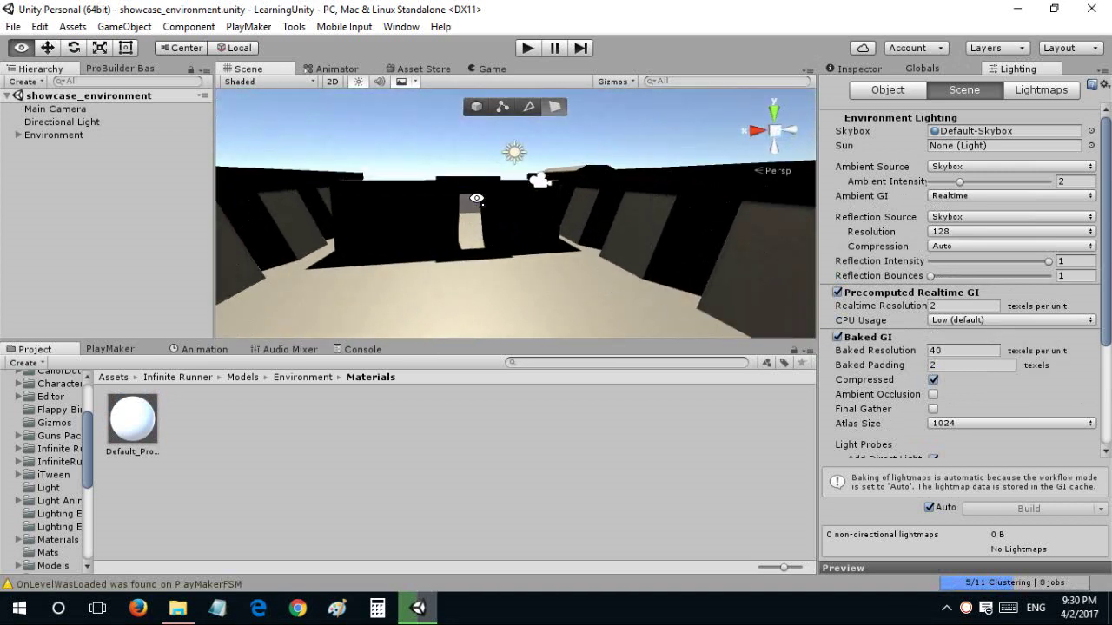
mouse_move(592, 276)
right_mouse_down()
mouse_move(663, 235)
mouse_move(528, 241)
mouse_move(747, 245)
mouse_move(460, 223)
mouse_move(582, 222)
mouse_move(491, 234)
mouse_move(517, 235)
mouse_move(406, 187)
mouse_move(418, 251)
right_mouse_up()
left_click(663, 236)
left_click(523, 229)
left_click(406, 187)
scroll(580, 212, "up", 3)
scroll(520, 223, "up", 3)
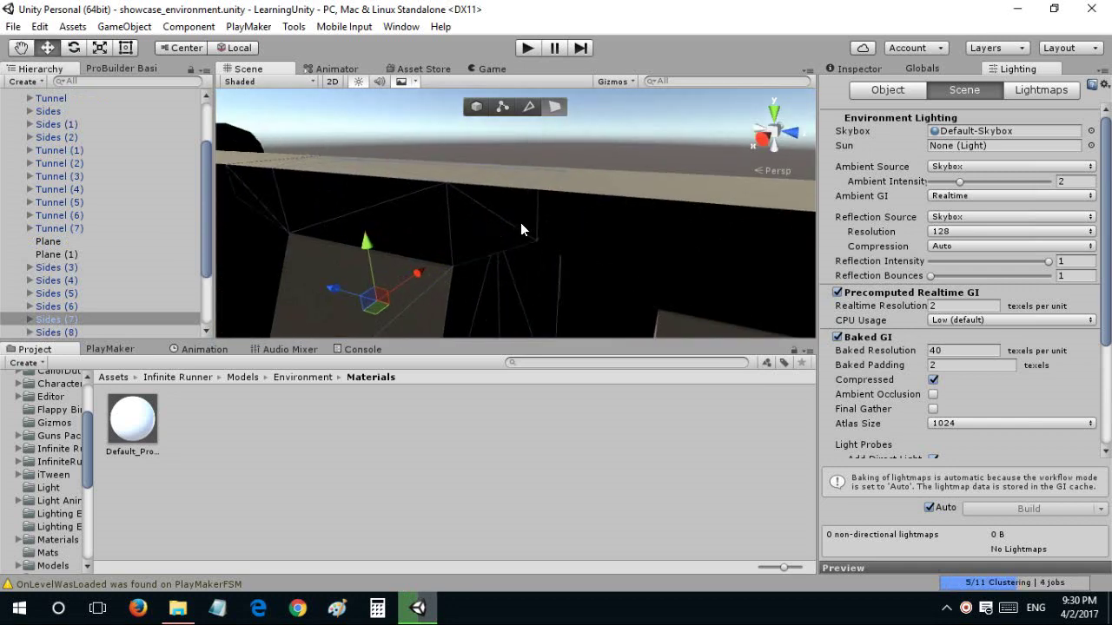
mouse_move(520, 223)
right_mouse_down()
mouse_move(449, 279)
mouse_move(470, 213)
right_mouse_up()
scroll(470, 213, "down", 3)
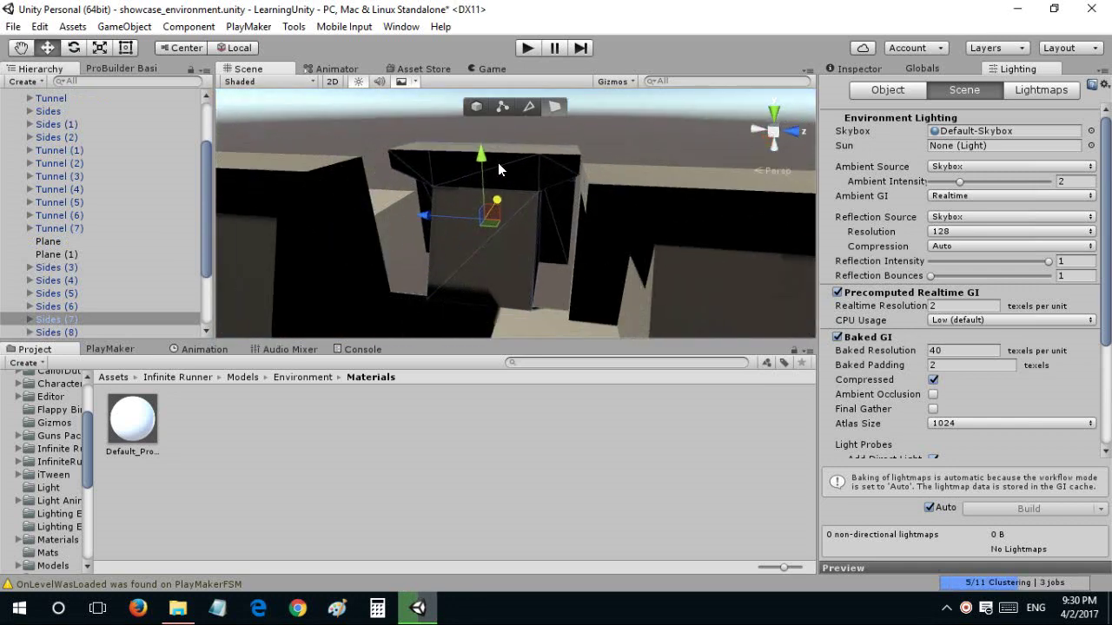
middle_click_drag(498, 163, 481, 194)
mouse_move(482, 199)
right_mouse_down()
mouse_move(472, 214)
mouse_move(403, 221)
right_mouse_up()
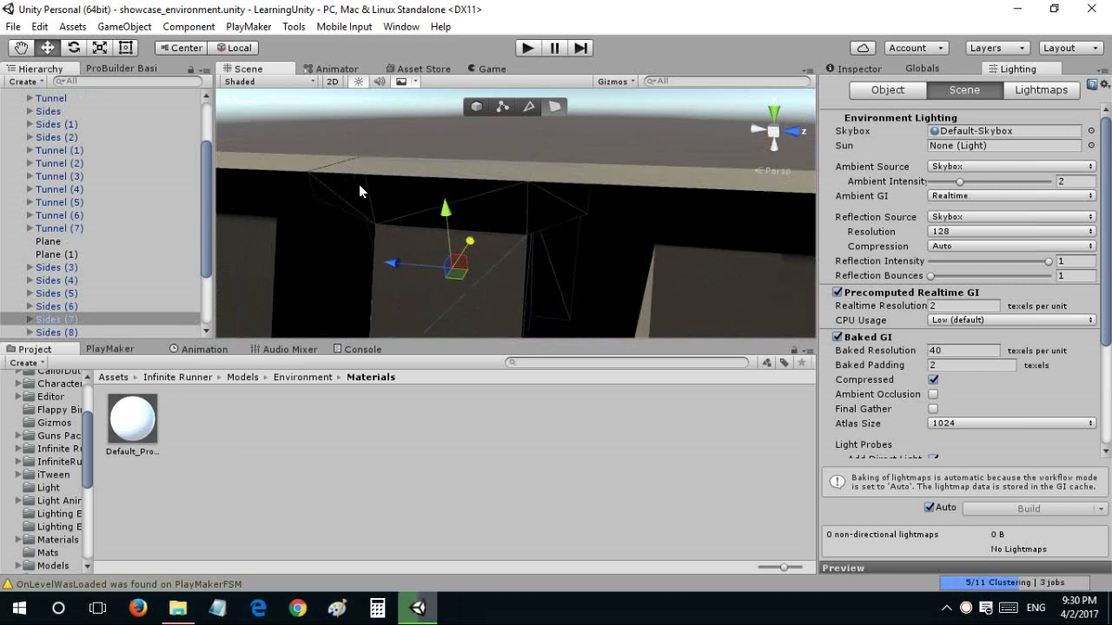
right_click_drag(358, 185, 558, 205)
right_click_drag(261, 187, 405, 168)
left_click(405, 168)
mouse_move(569, 143)
right_mouse_down()
mouse_move(493, 175)
mouse_move(426, 150)
right_mouse_up()
left_click(481, 186)
left_click(425, 151)
right_click_drag(523, 193, 482, 193)
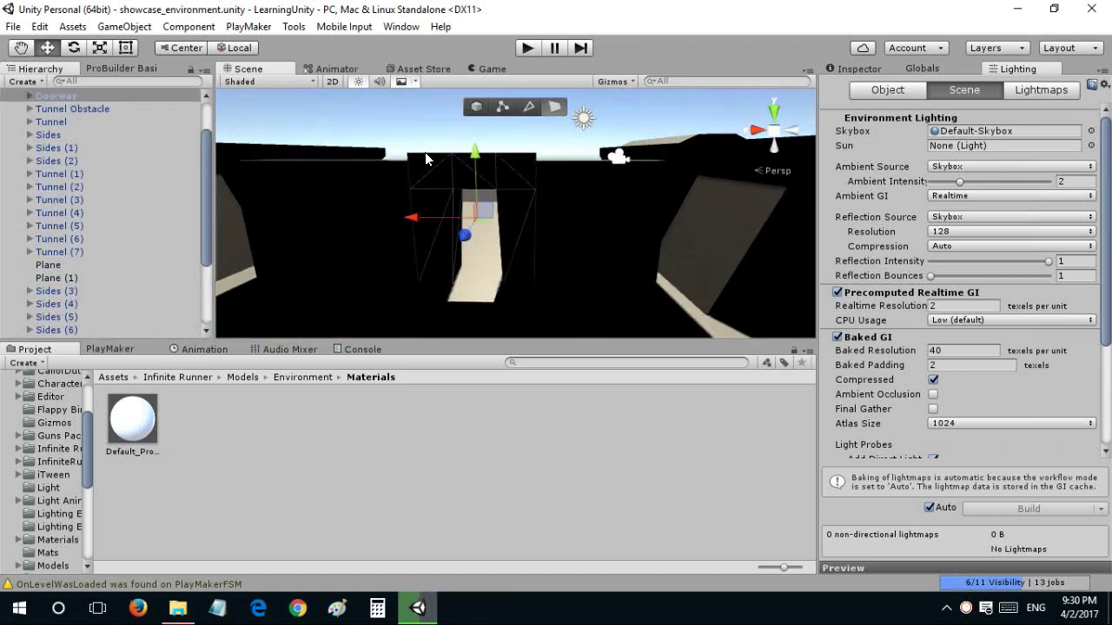
Duplicate Cube with Ctrl+D and move the copy to the right.
mouse_move(468, 233)
right_mouse_down()
mouse_move(396, 212)
mouse_move(469, 206)
right_mouse_up()
left_click(396, 212)
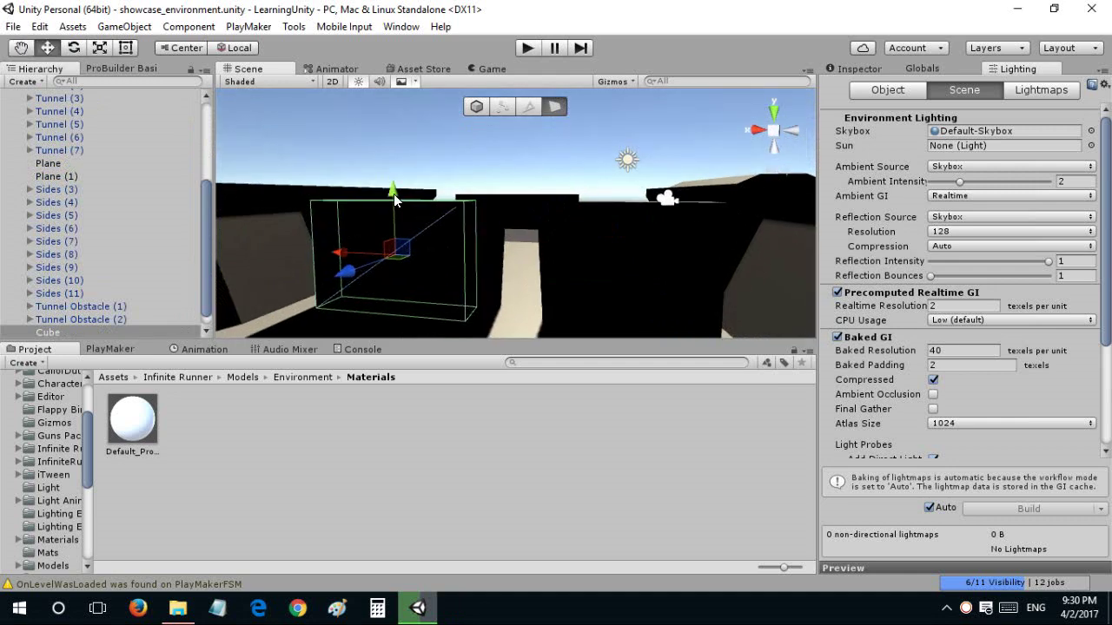
key("ctrl+d")
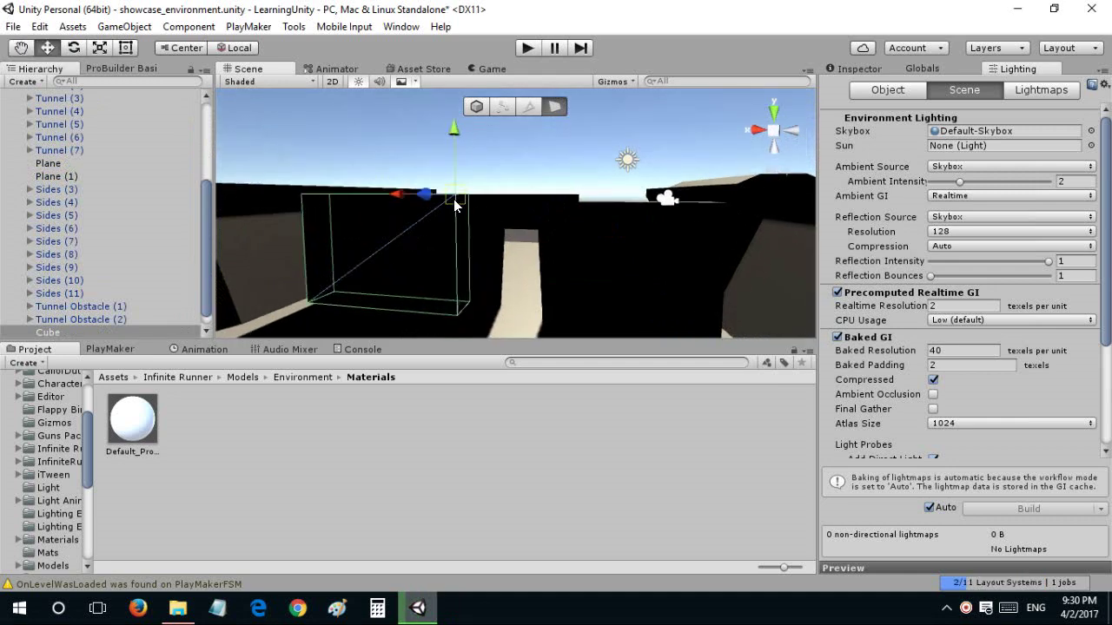
left_click_drag(454, 199, 519, 209)
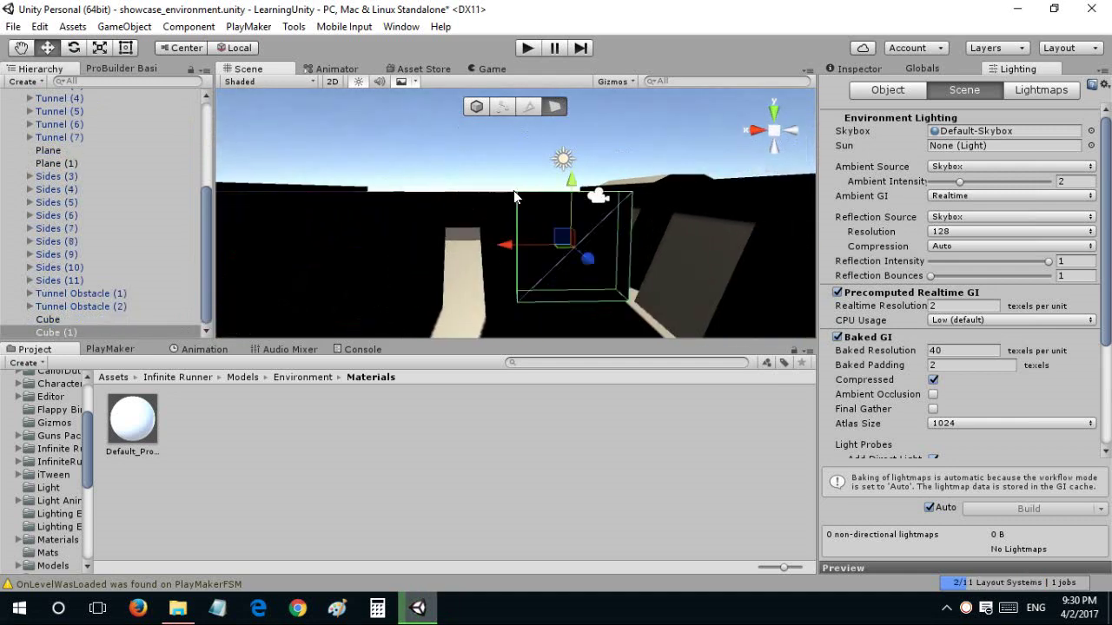
left_click(513, 191)
Push Cube (1) farther back down the tunnel and frame it.
mouse_move(513, 190)
right_mouse_down()
mouse_move(471, 233)
mouse_move(574, 190)
right_mouse_up()
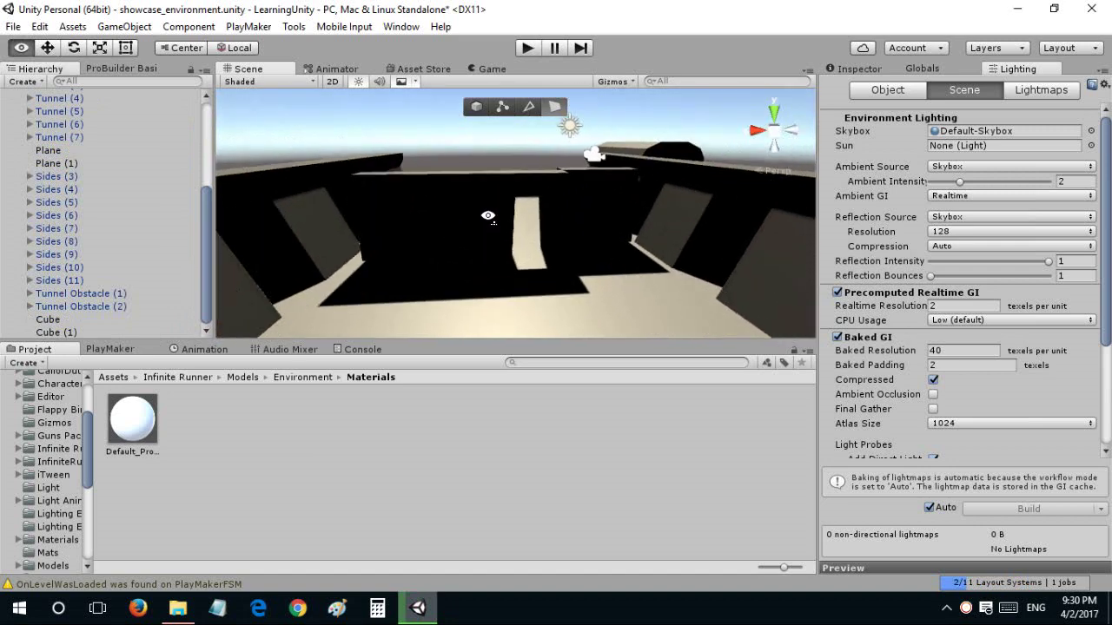
left_click(573, 190)
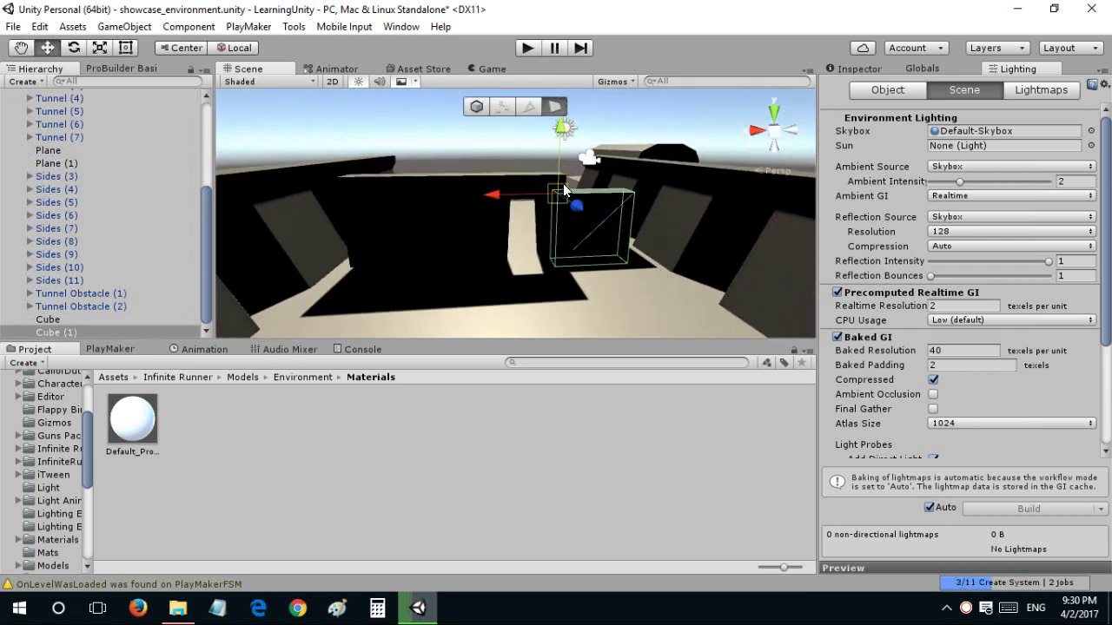
left_click_drag(563, 193, 571, 187)
right_click_drag(572, 186, 566, 192)
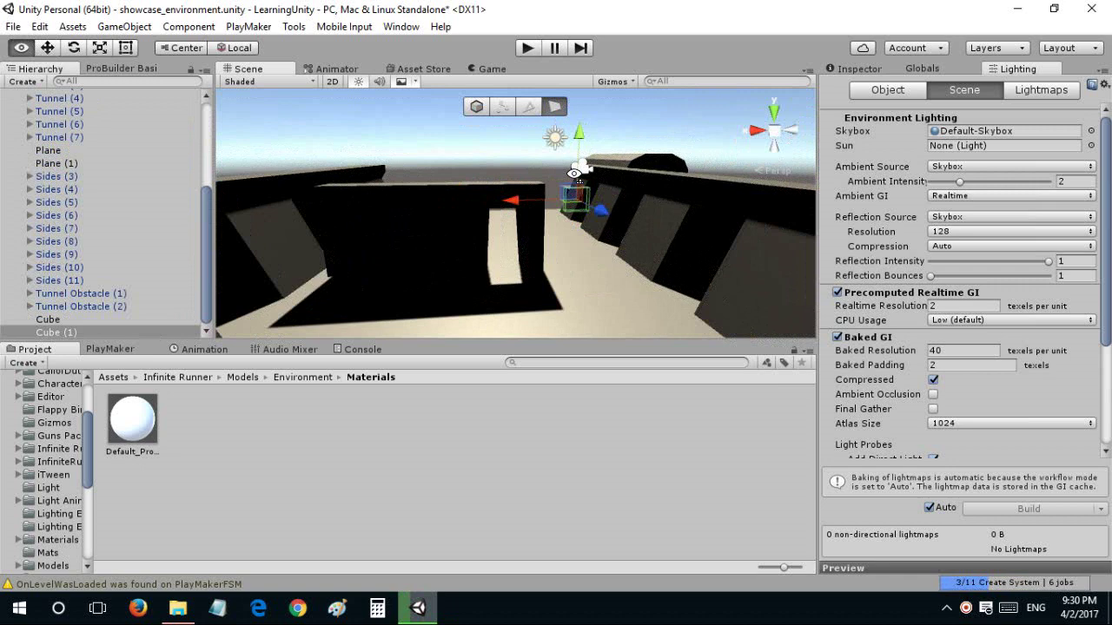
key("f")
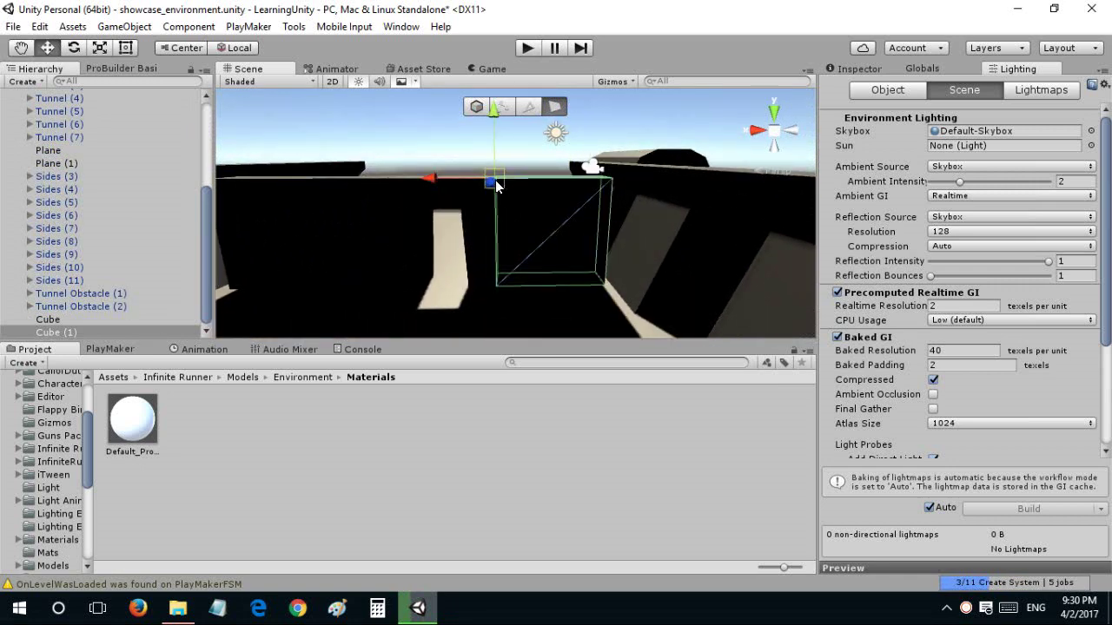
Orbit around the room to inspect the Doorway piece in the long wall.
mouse_move(523, 180)
right_mouse_down()
mouse_move(489, 214)
mouse_move(479, 129)
right_mouse_up()
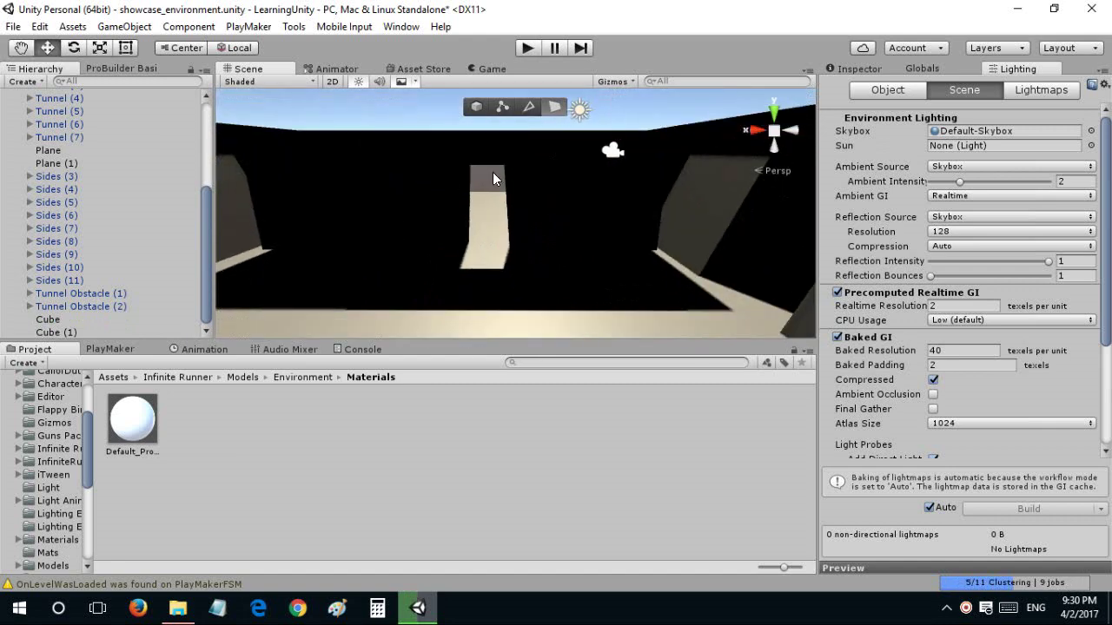
right_click_drag(479, 130, 466, 129)
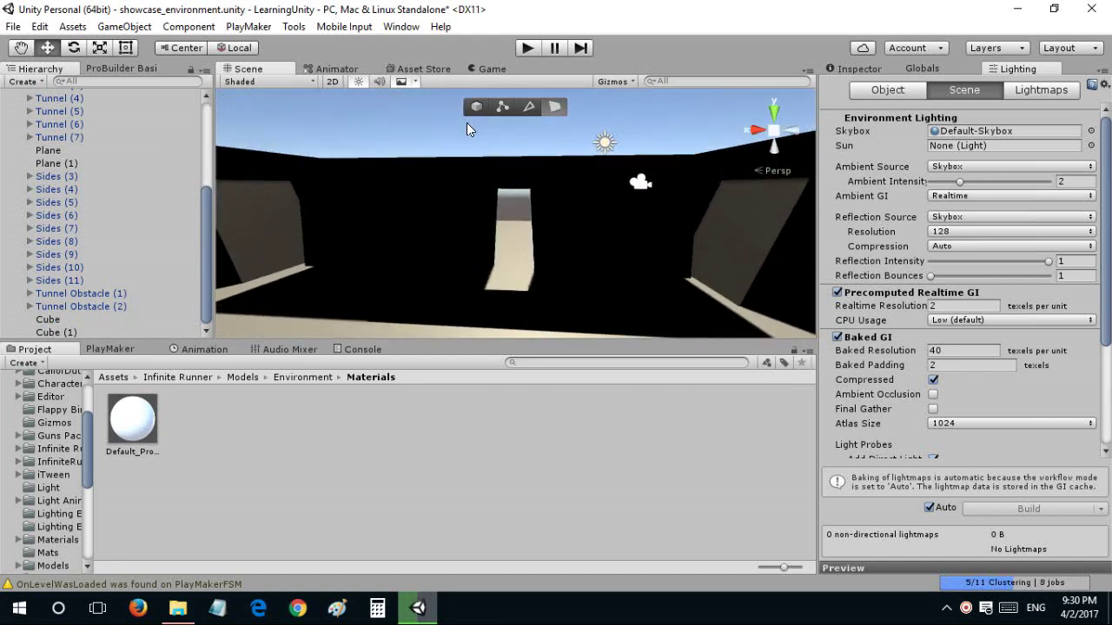
left_click(501, 170)
right_click_drag(501, 170, 479, 120)
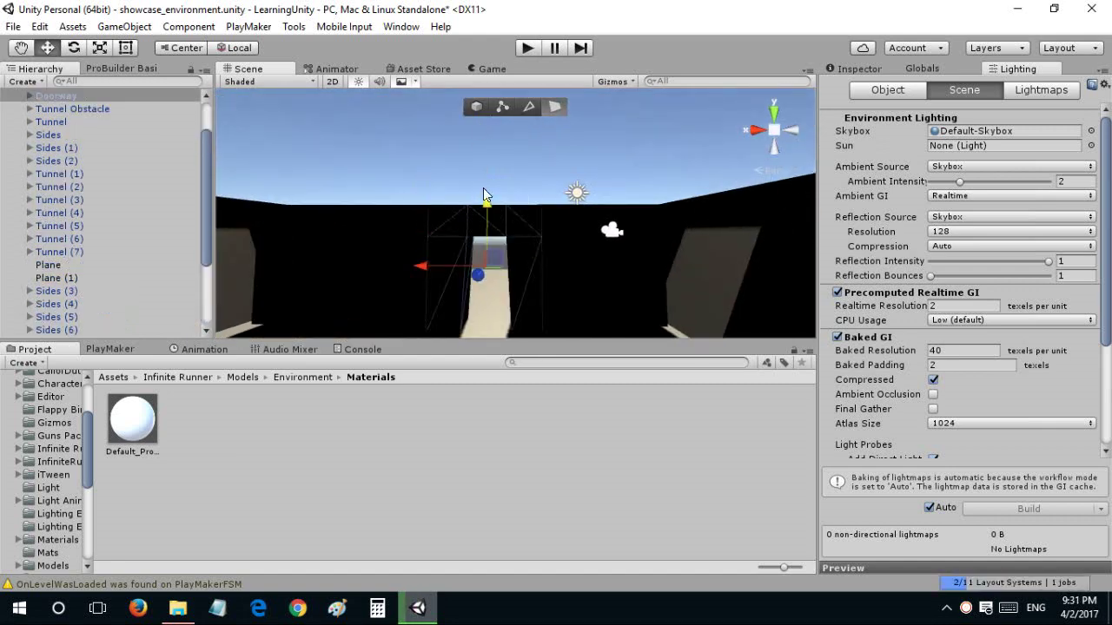
right_click_drag(483, 188, 492, 144)
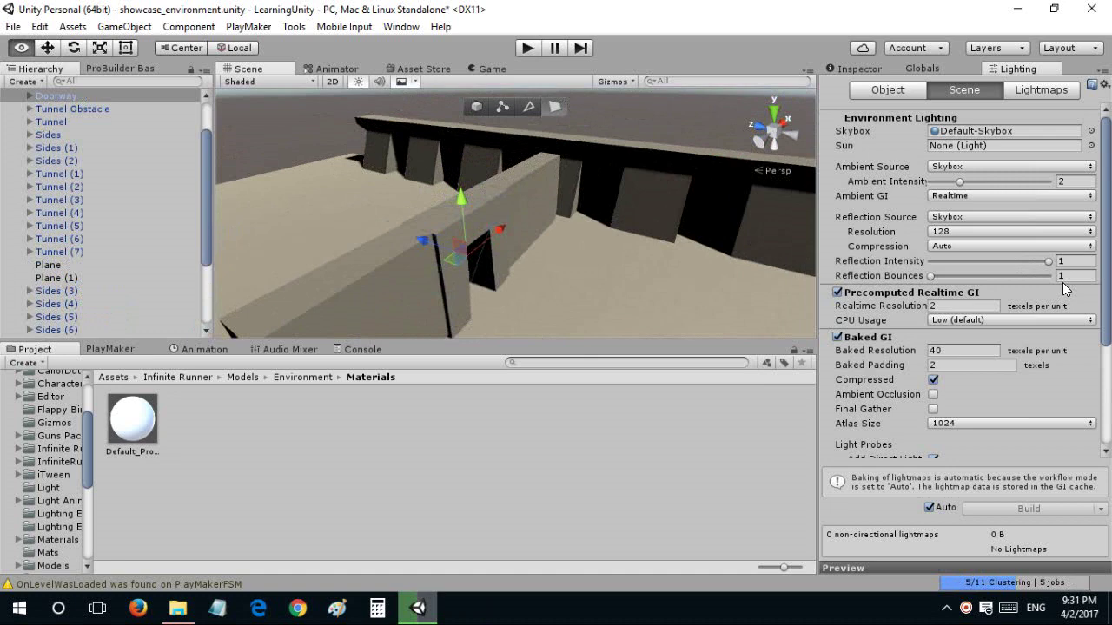
Untick Static for all scene objects, applying the change to their children.
mouse_move(217, 309)
right_mouse_down()
mouse_move(552, 270)
mouse_move(514, 159)
mouse_move(638, 218)
mouse_move(674, 193)
right_mouse_up()
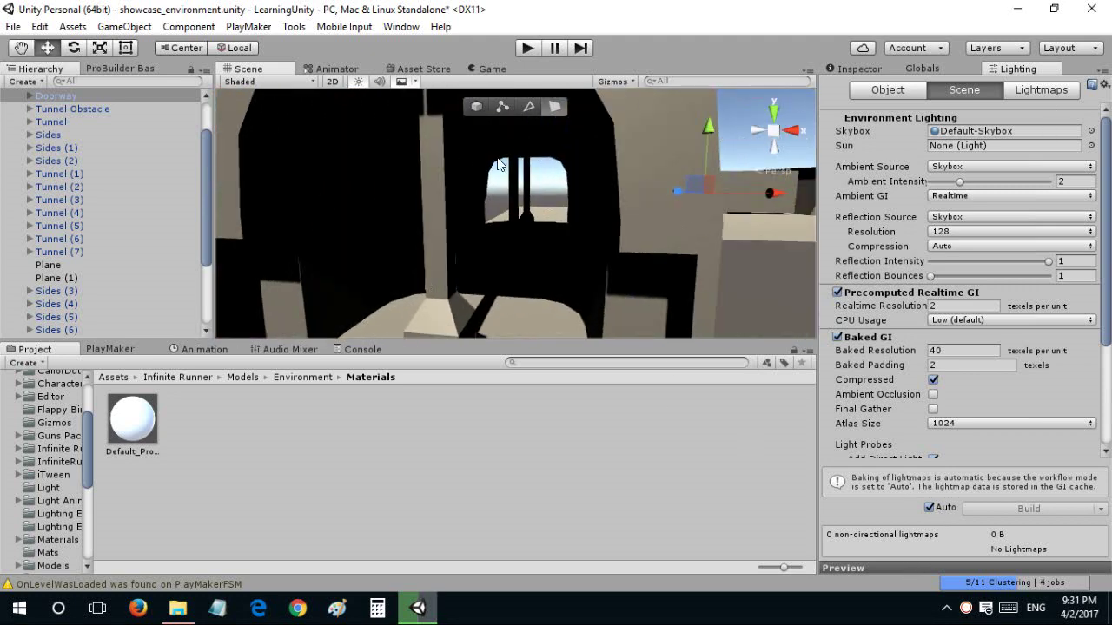
scroll(499, 164, "down", 8)
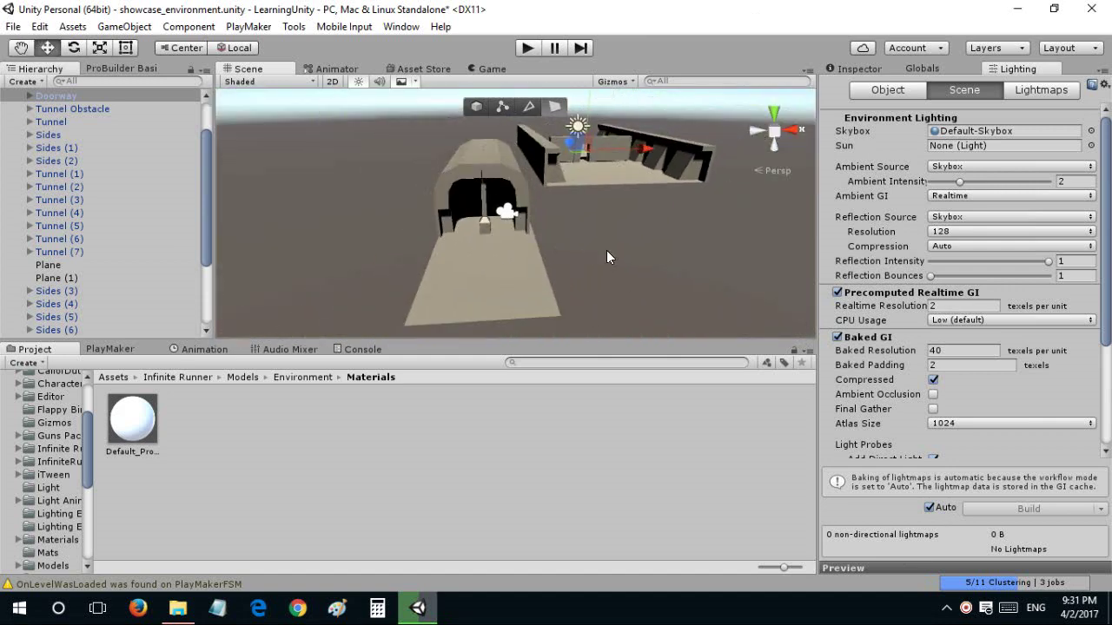
key("ctrl+a")
left_click(859, 69)
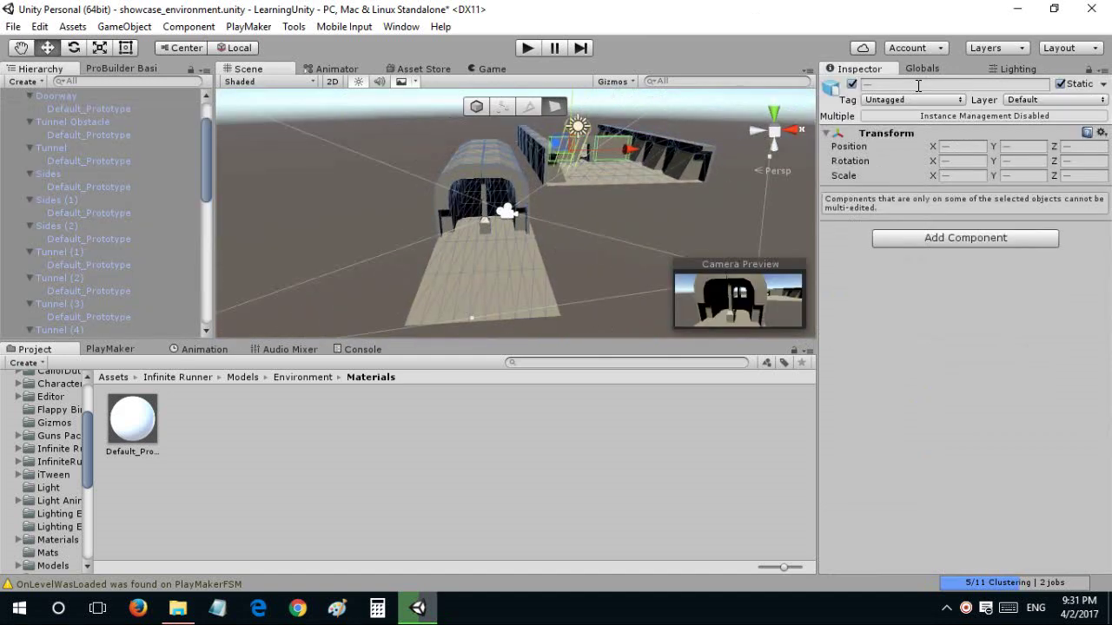
left_click(1060, 85)
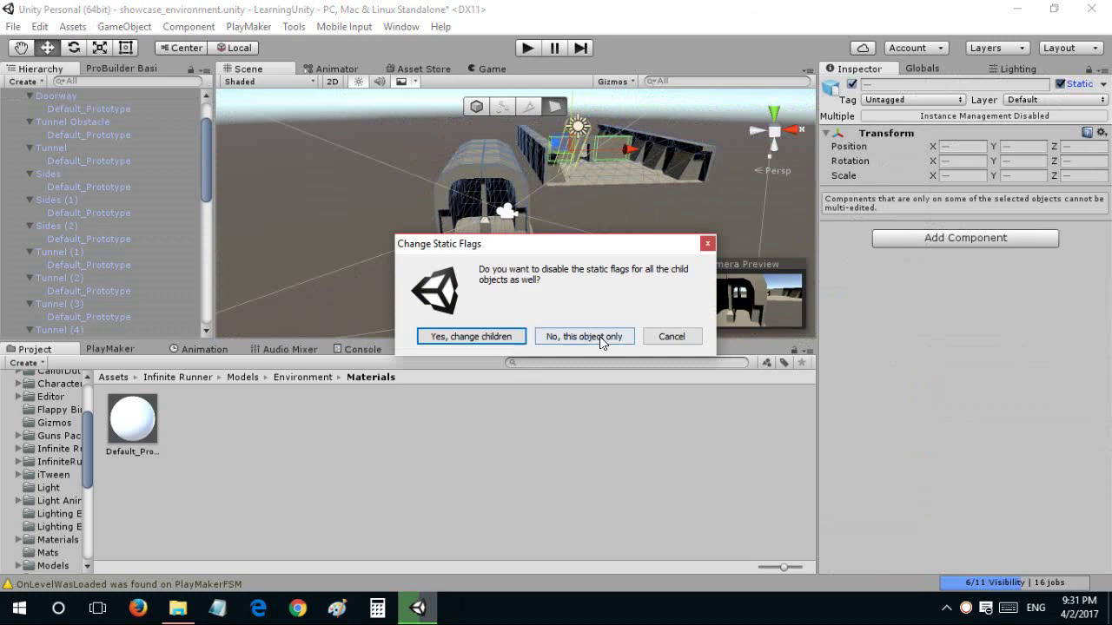
left_click(495, 333)
left_click(550, 204)
Reselect everything, then deselect and zoom into the now-white tunnel.
left_click_drag(590, 232, 561, 200, "alt")
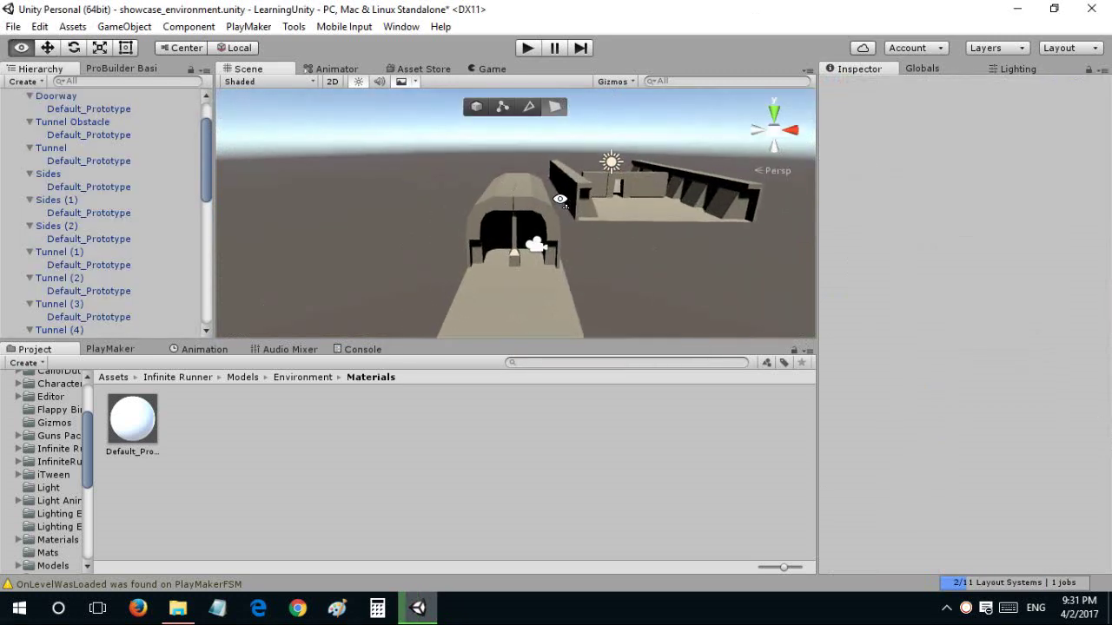
key("ctrl+a")
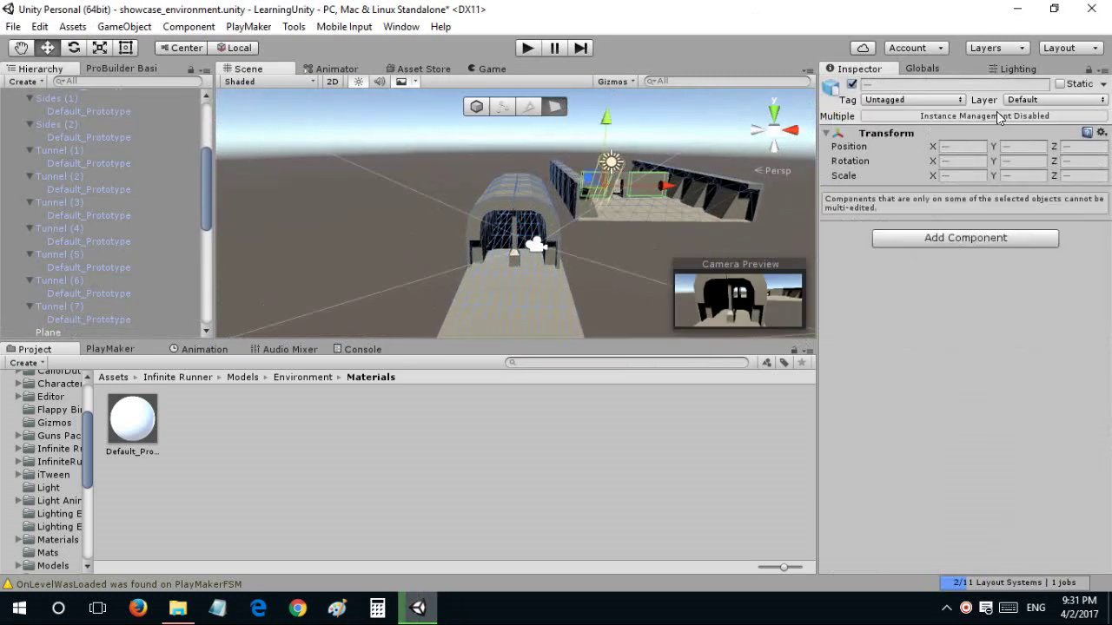
left_click(543, 246)
left_click_drag(543, 246, 591, 254, "alt")
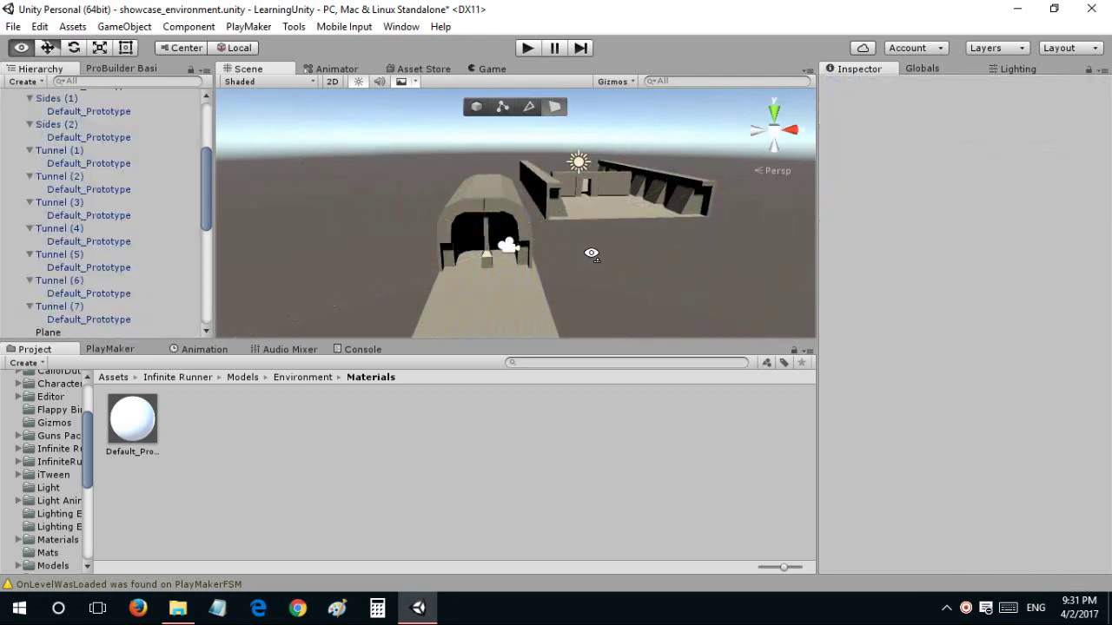
scroll(582, 248, "up", 3)
scroll(569, 242, "up", 5)
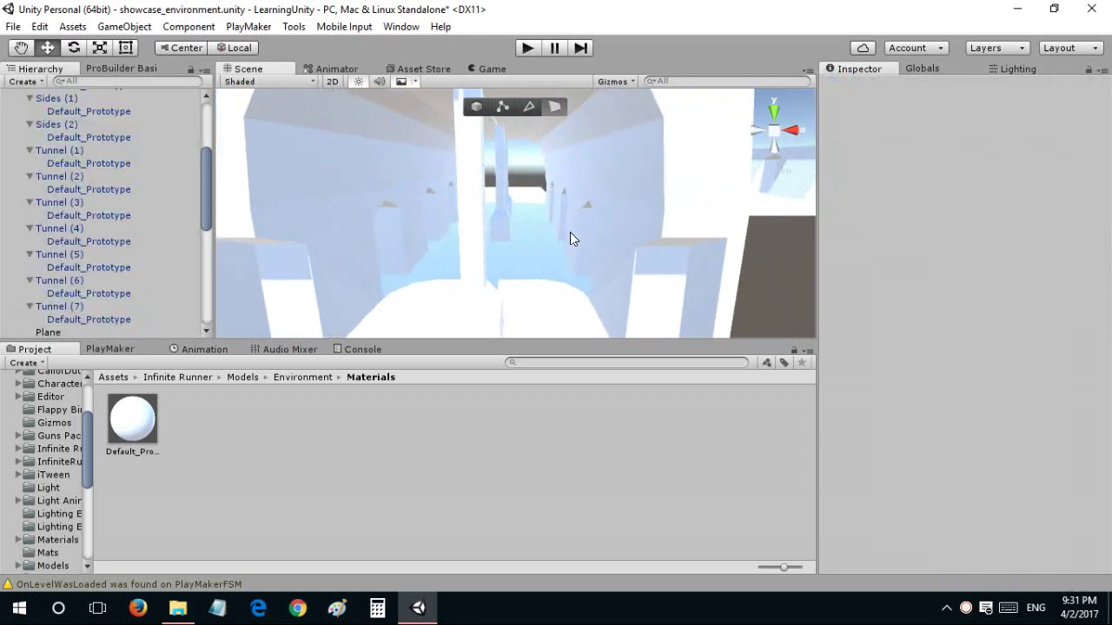
scroll(18, 126, "up", 5)
Open the scene lighting settings and lower the ambient intensity slightly.
left_click(35, 121)
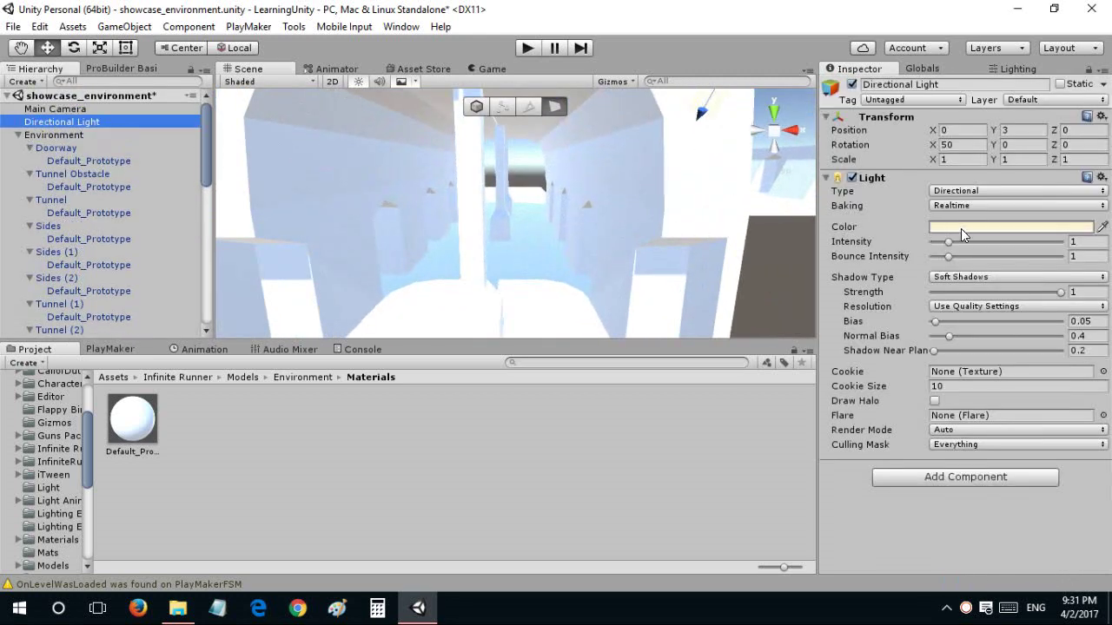
left_click(1006, 75)
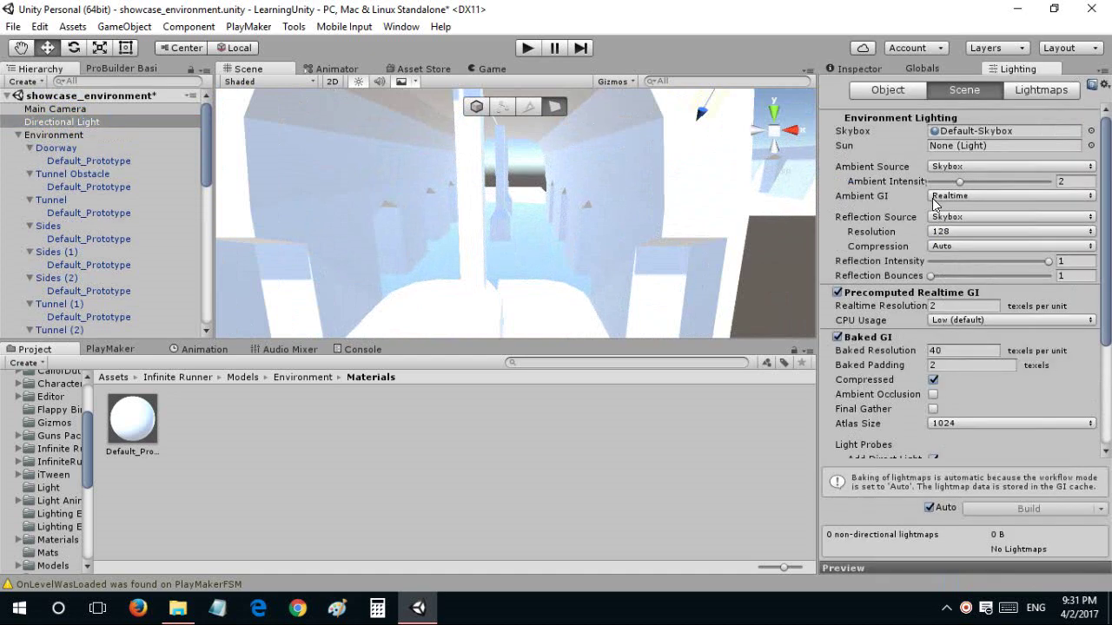
left_click_drag(946, 182, 945, 187)
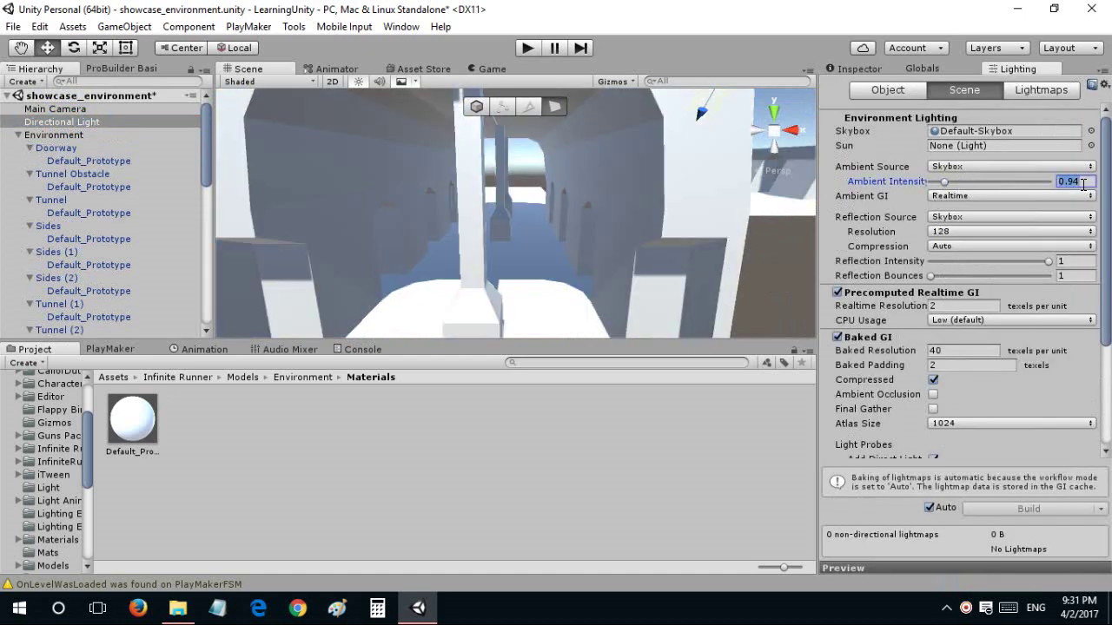
mouse_move(658, 229)
right_mouse_down()
mouse_move(406, 161)
mouse_move(530, 208)
right_mouse_up()
Shift Tunnel Obstacle (1) along X, frame it, then undo the shift.
left_click(504, 201)
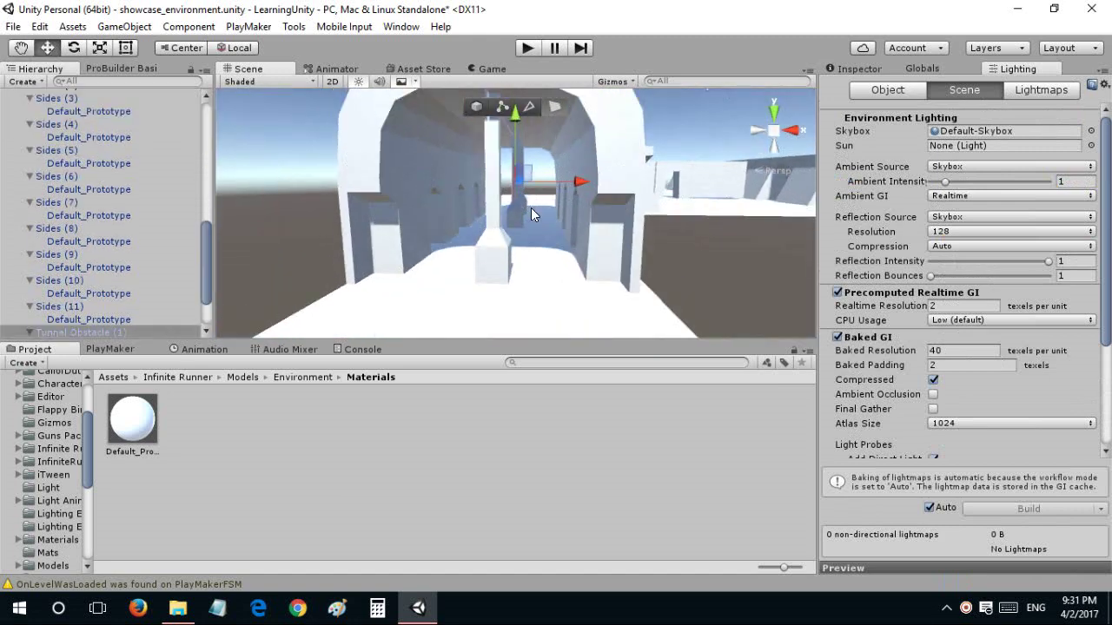
left_click_drag(570, 182, 579, 182)
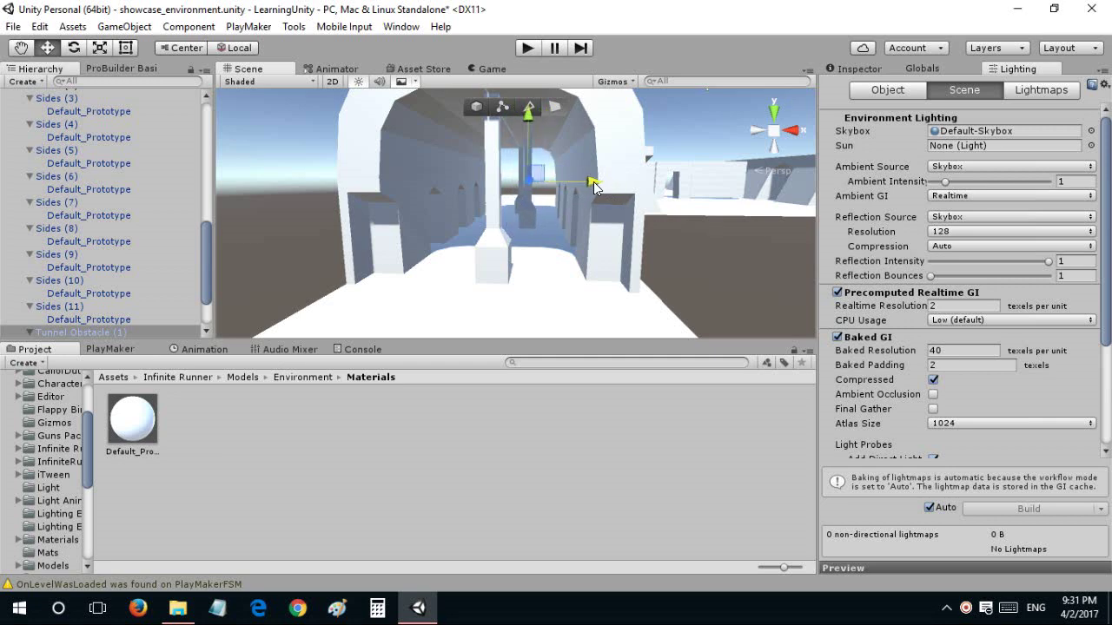
key("f")
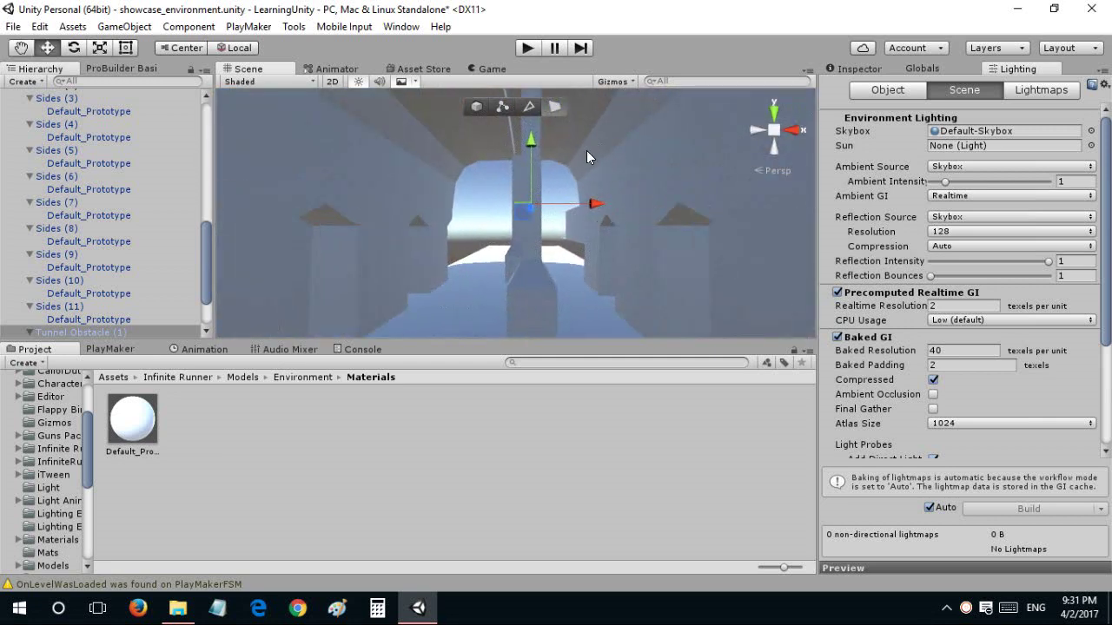
key("ctrl+z")
mouse_move(503, 302)
left_mouse_down("alt")
mouse_move(567, 226)
mouse_move(443, 235)
left_mouse_up("alt")
left_click(568, 227)
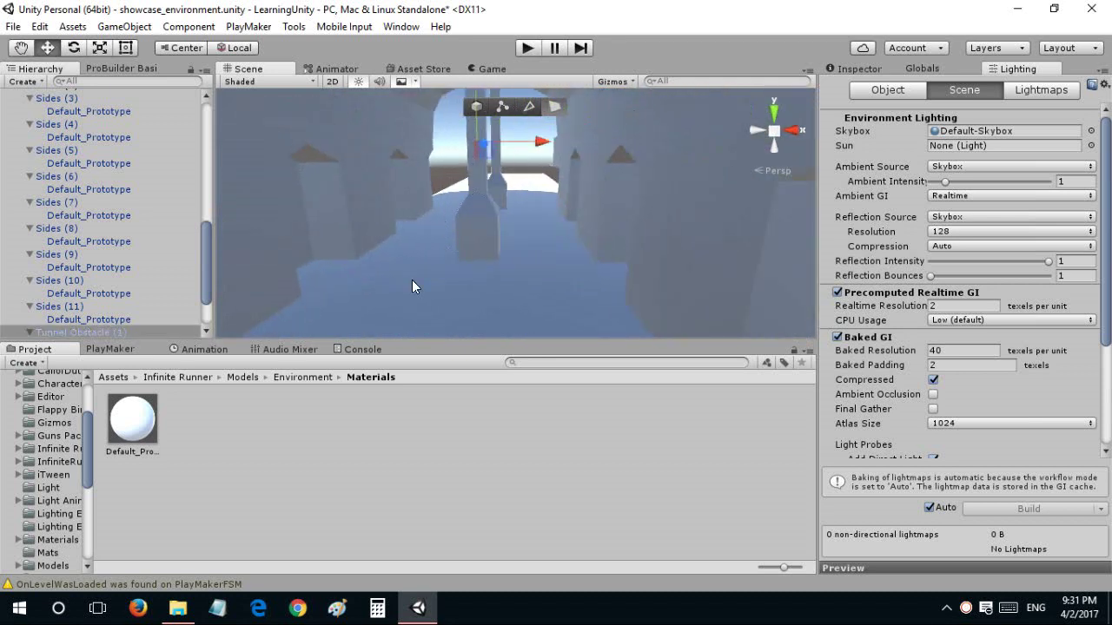
mouse_move(412, 285)
left_mouse_down("alt")
mouse_move(397, 221)
mouse_move(480, 197)
mouse_move(519, 224)
mouse_move(536, 297)
left_mouse_up("alt")
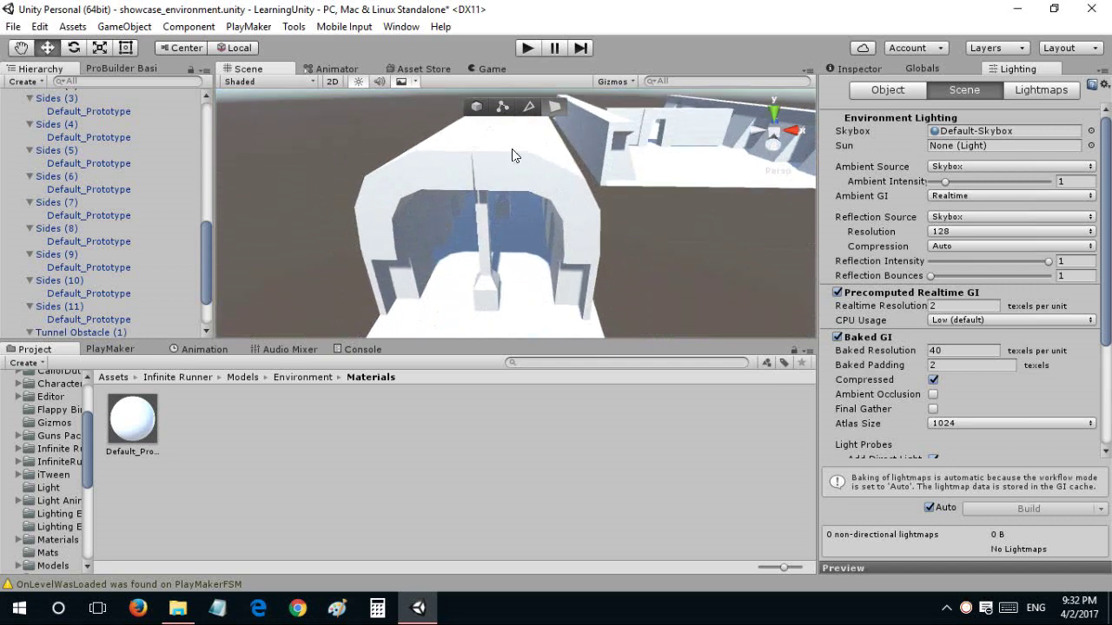
Collapse Environment in the Hierarchy and browse the Project to Models/Blockades/Normal.
left_click_drag(512, 155, 523, 163, "alt")
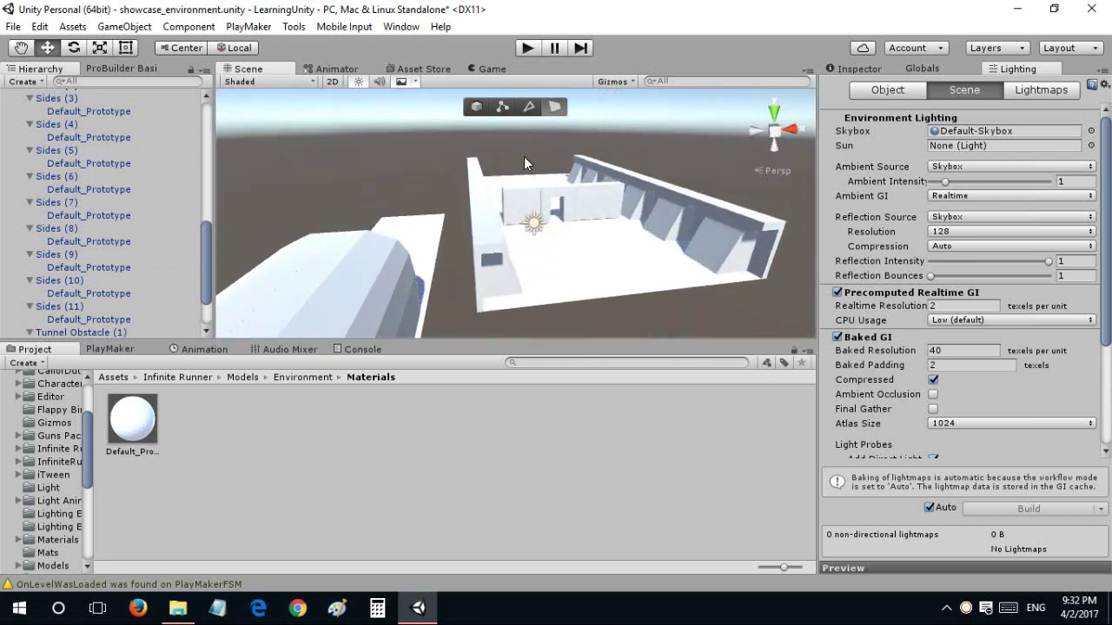
scroll(94, 160, "up", 5)
scroll(38, 143, "up", 5)
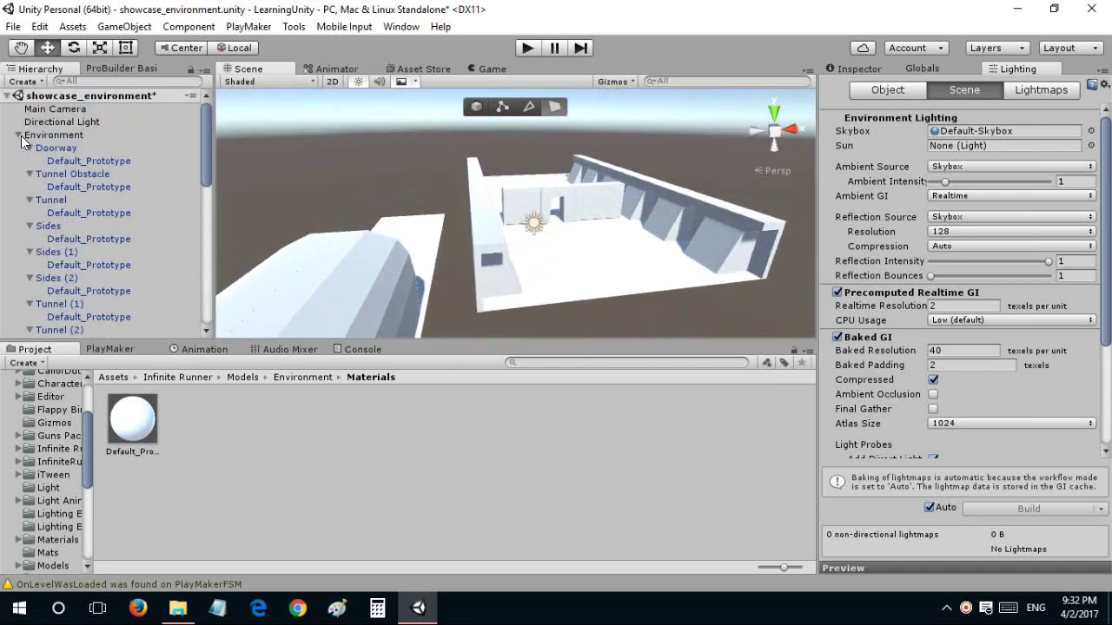
left_click(18, 136)
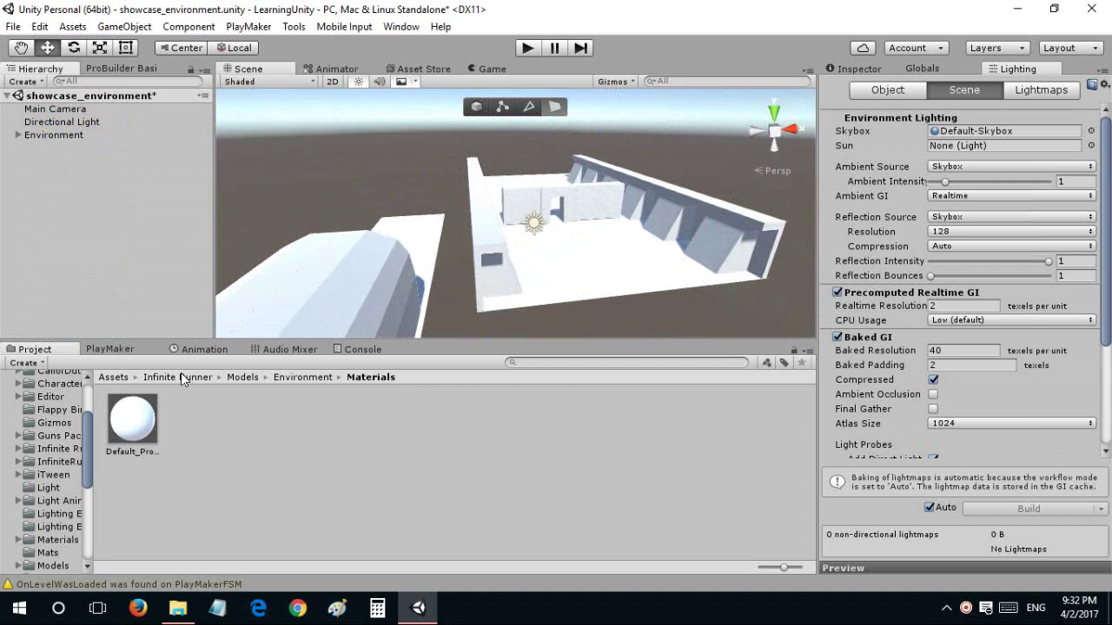
left_click(242, 377)
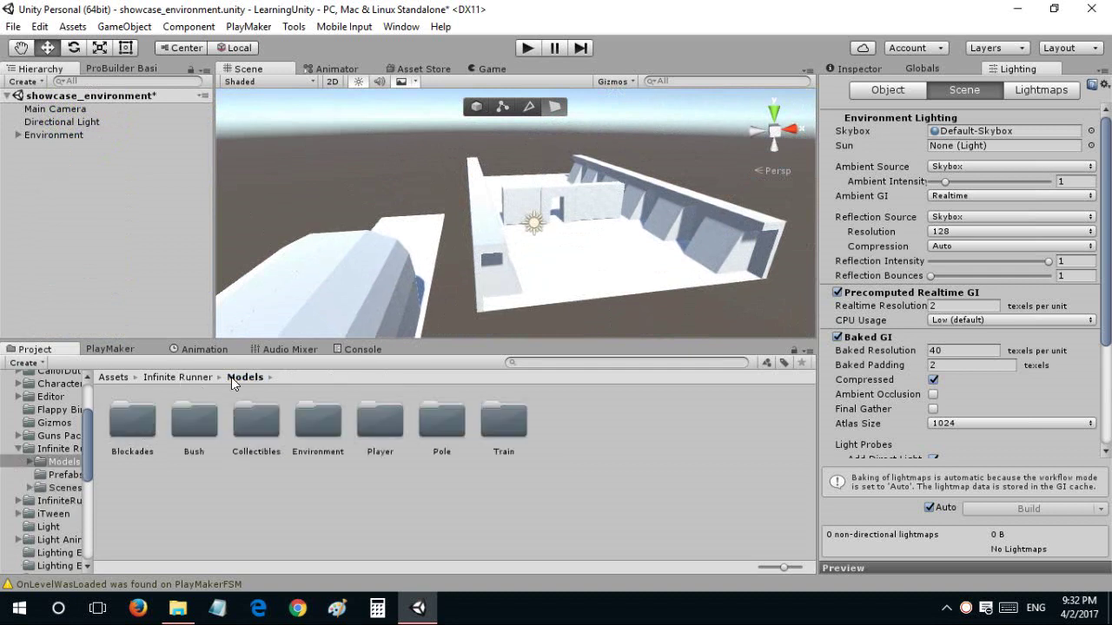
double_click(135, 439)
Place the Blockade model in the room with Rotation Y 90, moved along Z.
left_click_drag(183, 406, 655, 207)
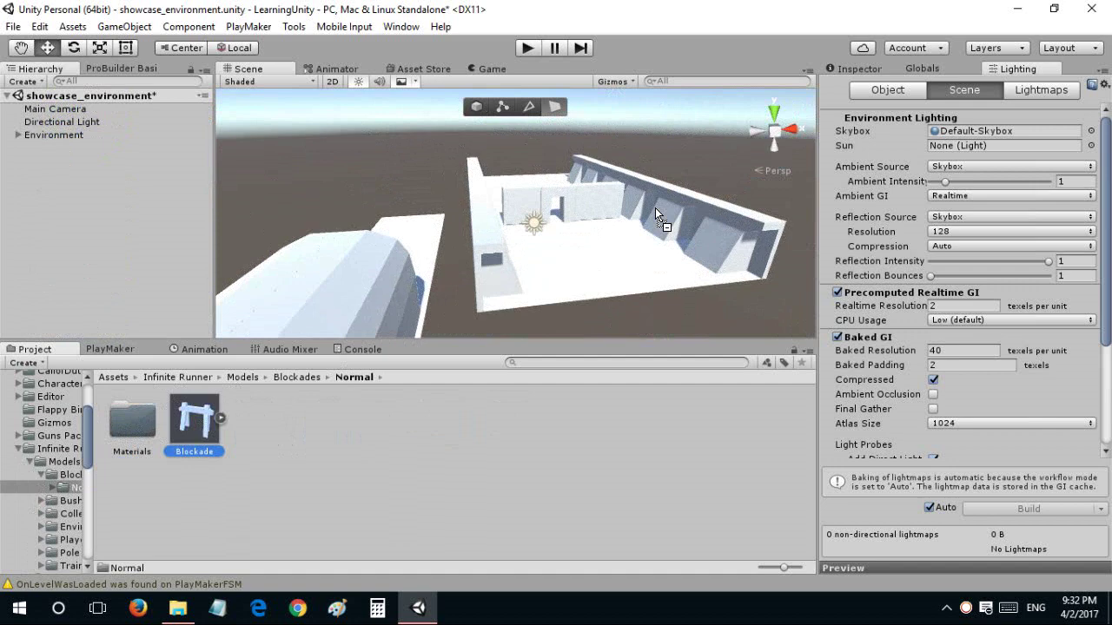
mouse_move(556, 238)
left_mouse_down()
mouse_move(503, 193)
mouse_move(450, 237)
left_mouse_up()
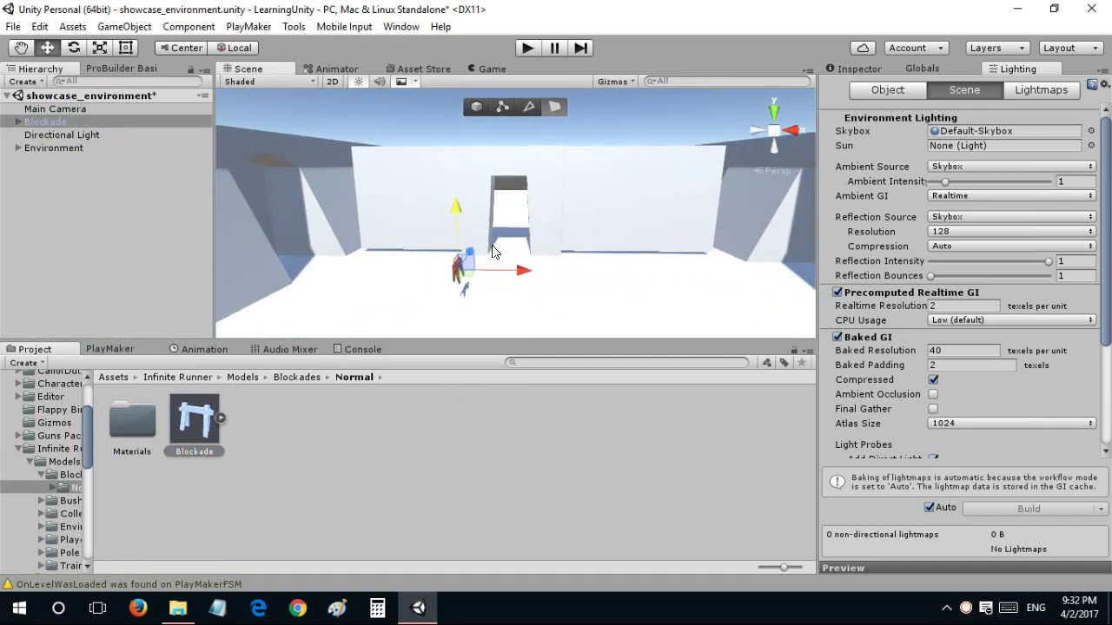
key("r")
mouse_move(661, 285)
left_mouse_down("alt")
mouse_move(325, 279)
mouse_move(515, 244)
left_mouse_up("alt")
key("e")
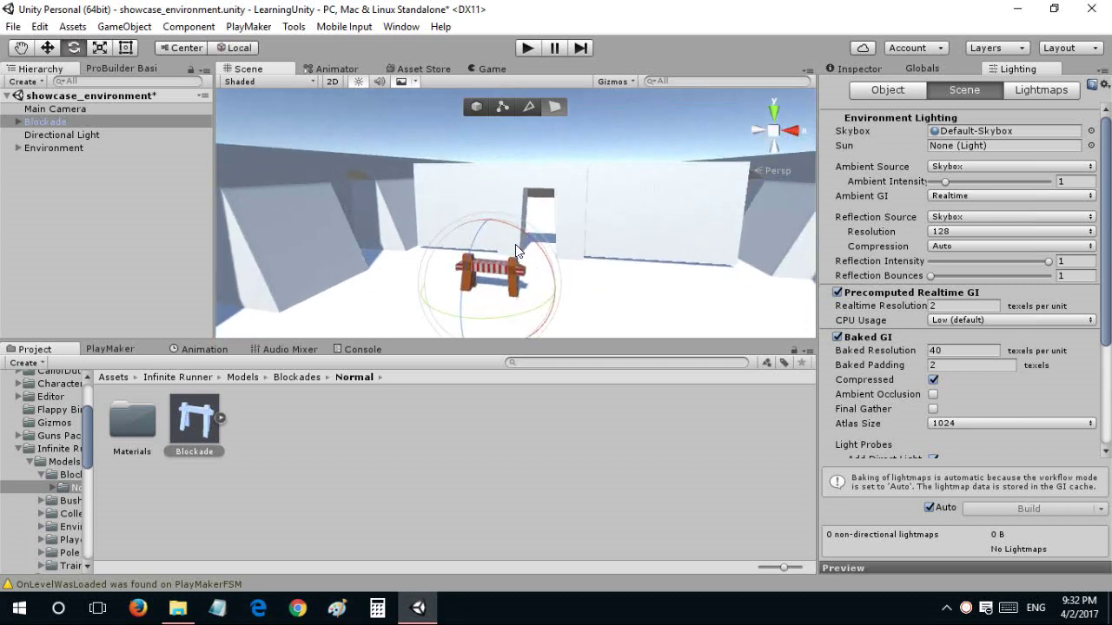
key("w")
mouse_move(481, 210)
left_mouse_down("alt")
mouse_move(522, 244)
mouse_move(849, 246)
left_mouse_up("alt")
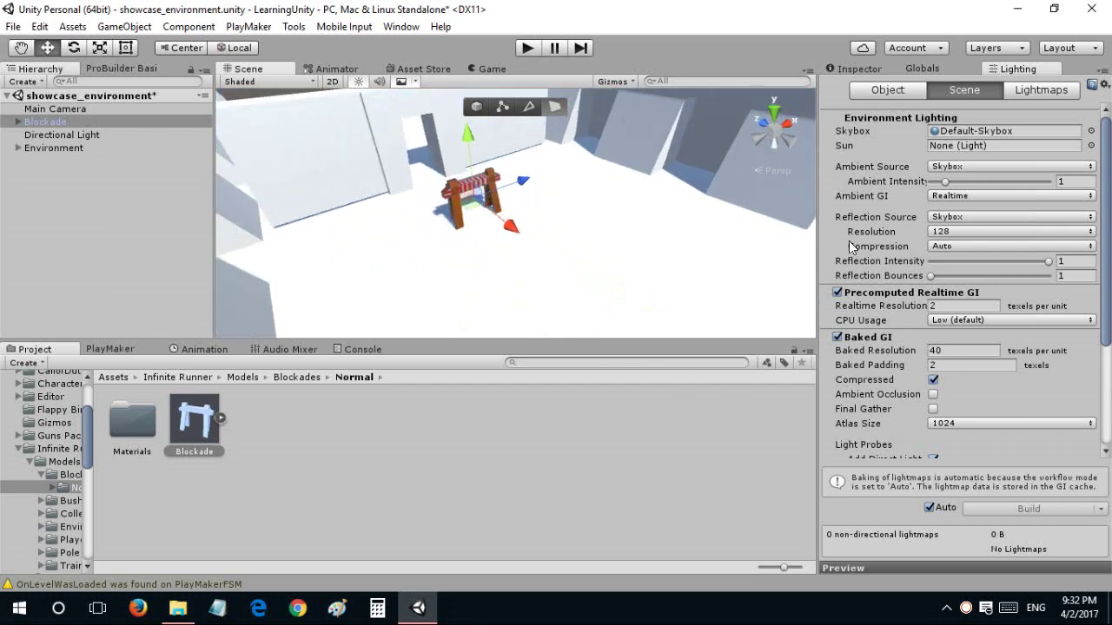
left_click(862, 69)
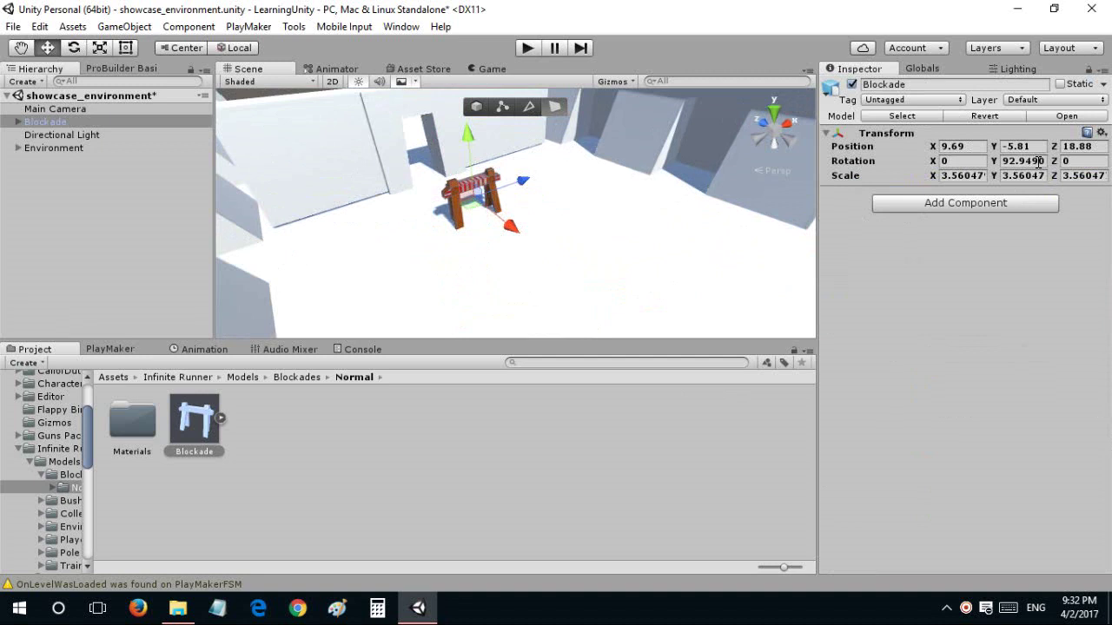
type("90")
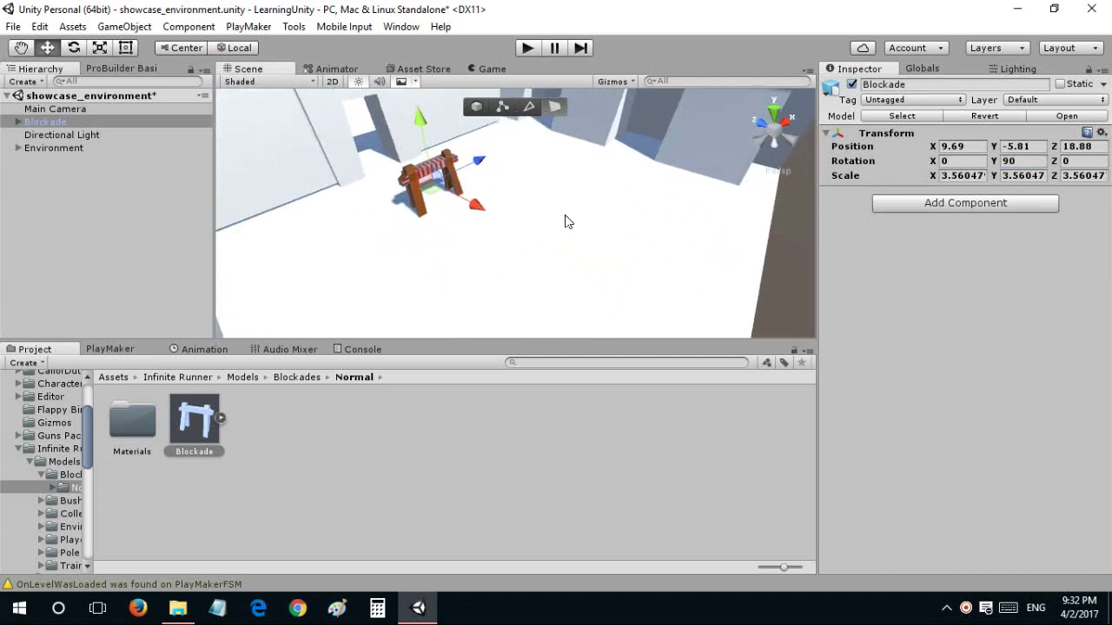
mouse_move(479, 228)
left_mouse_down()
mouse_move(512, 244)
mouse_move(436, 146)
mouse_move(638, 240)
left_mouse_up()
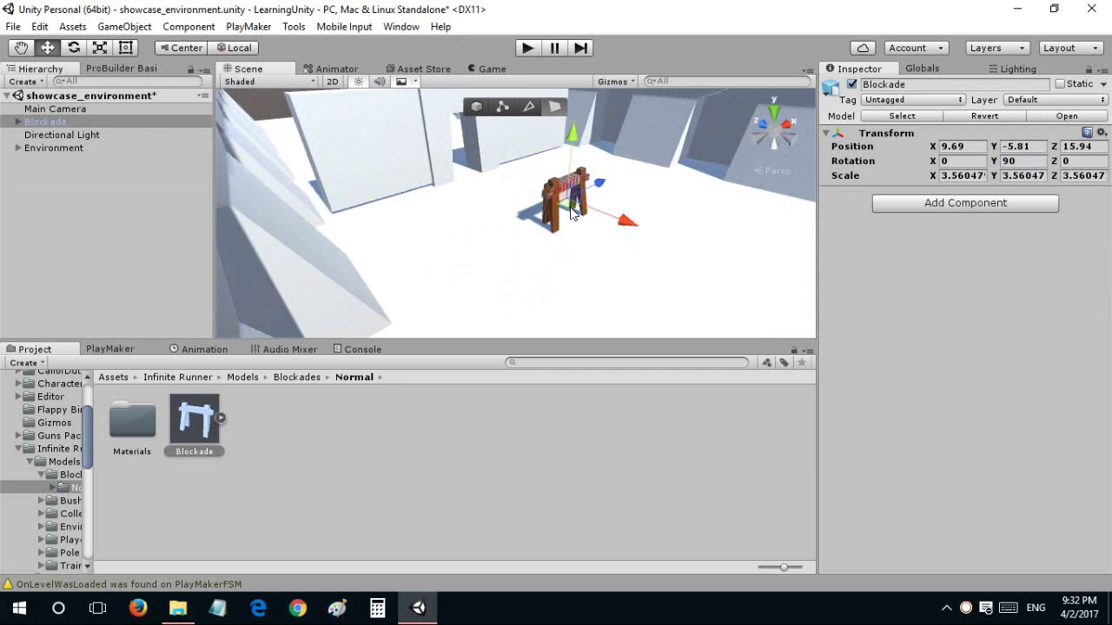
Duplicate it as Blockade (1) and reposition both blockades.
key("ctrl+d")
mouse_move(572, 213)
left_mouse_down()
mouse_move(578, 348)
mouse_move(579, 261)
mouse_move(432, 293)
mouse_move(472, 223)
mouse_move(429, 231)
mouse_move(426, 242)
mouse_move(578, 235)
mouse_move(533, 196)
mouse_move(552, 201)
mouse_move(533, 273)
mouse_move(555, 239)
left_mouse_up()
left_click(532, 196)
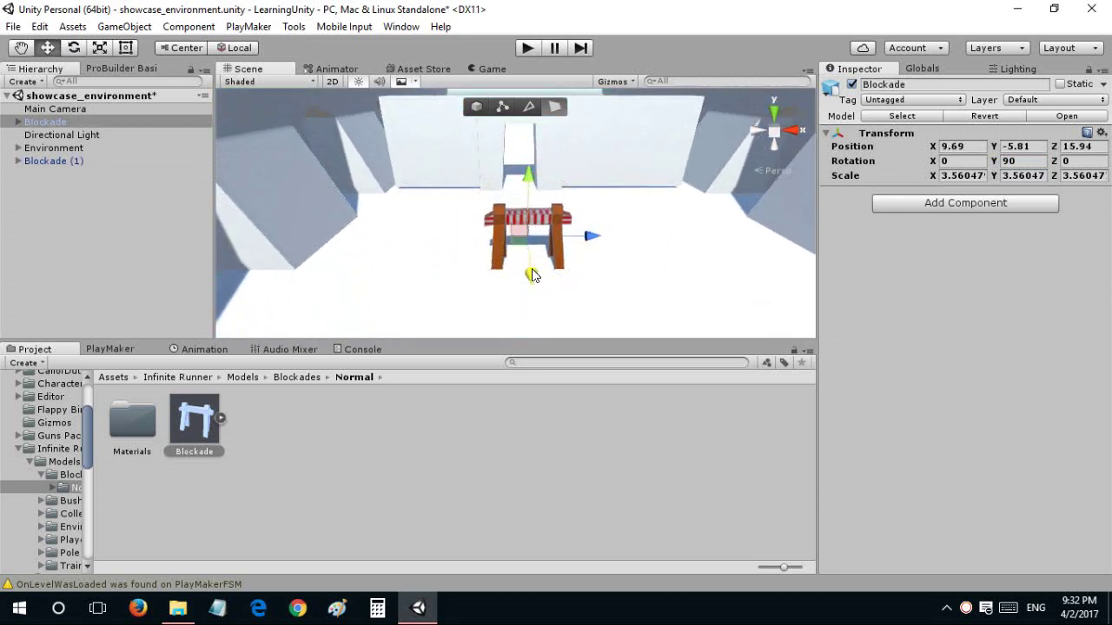
left_click_drag(532, 275, 513, 263)
Place the bush model from Models > Bush beside the right tunnel wall.
left_click(297, 376)
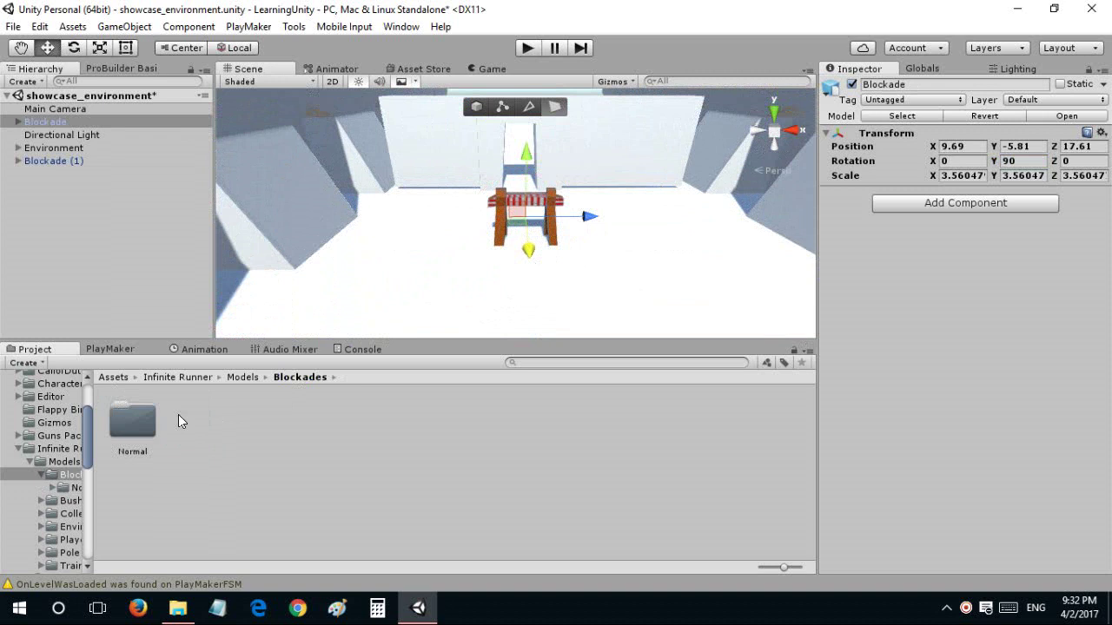
left_click(243, 376)
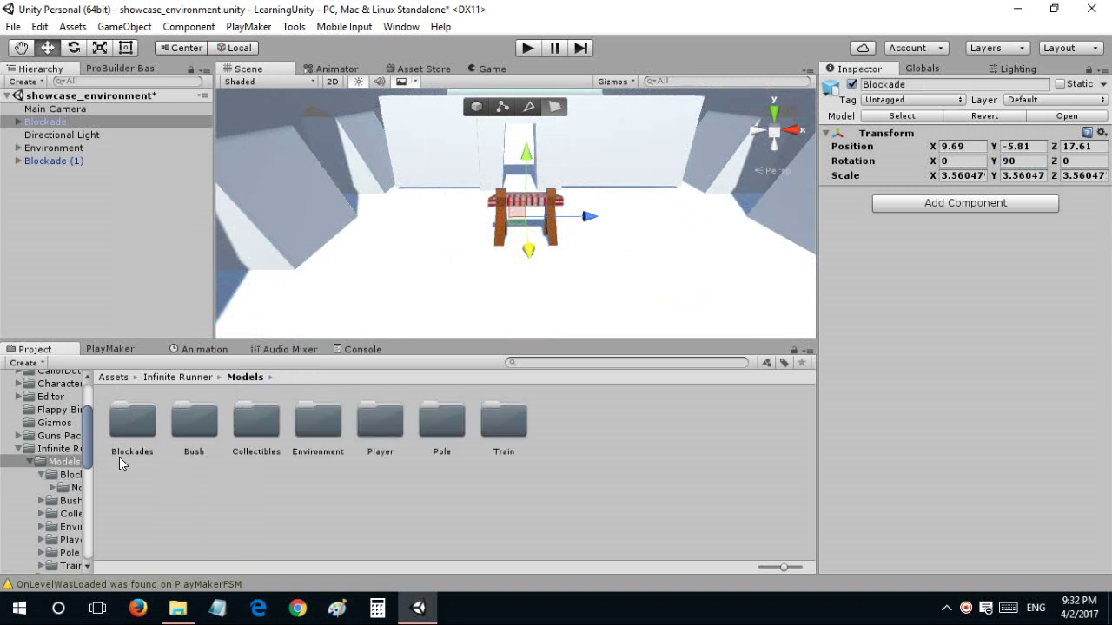
double_click(190, 433)
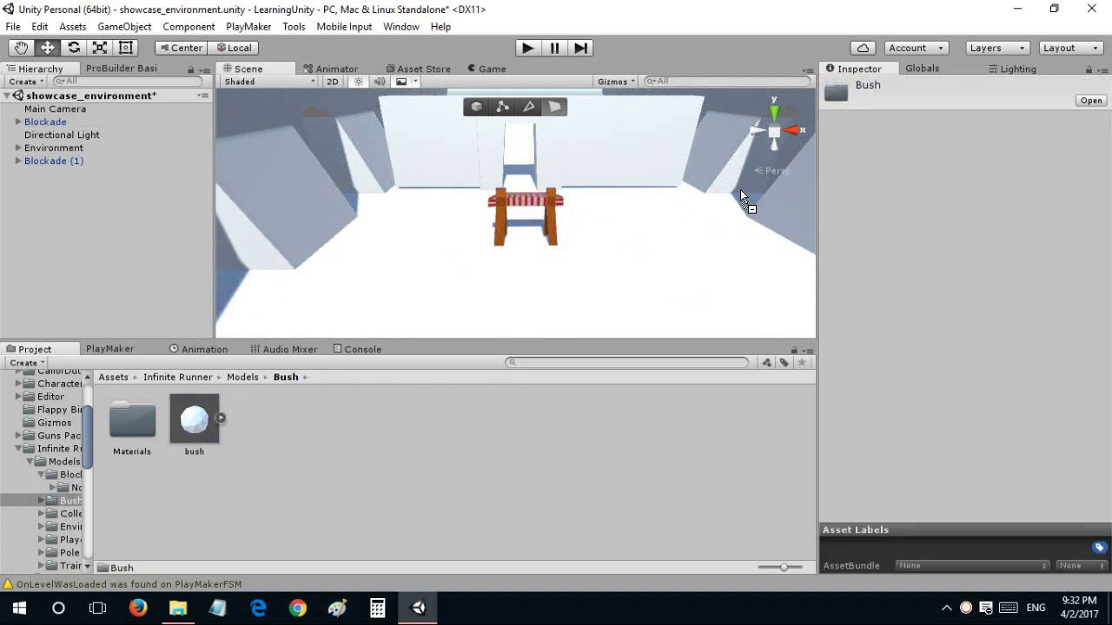
mouse_move(740, 189)
left_mouse_down()
mouse_move(759, 203)
mouse_move(675, 150)
mouse_move(630, 181)
mouse_move(594, 254)
left_mouse_up()
left_click(676, 135)
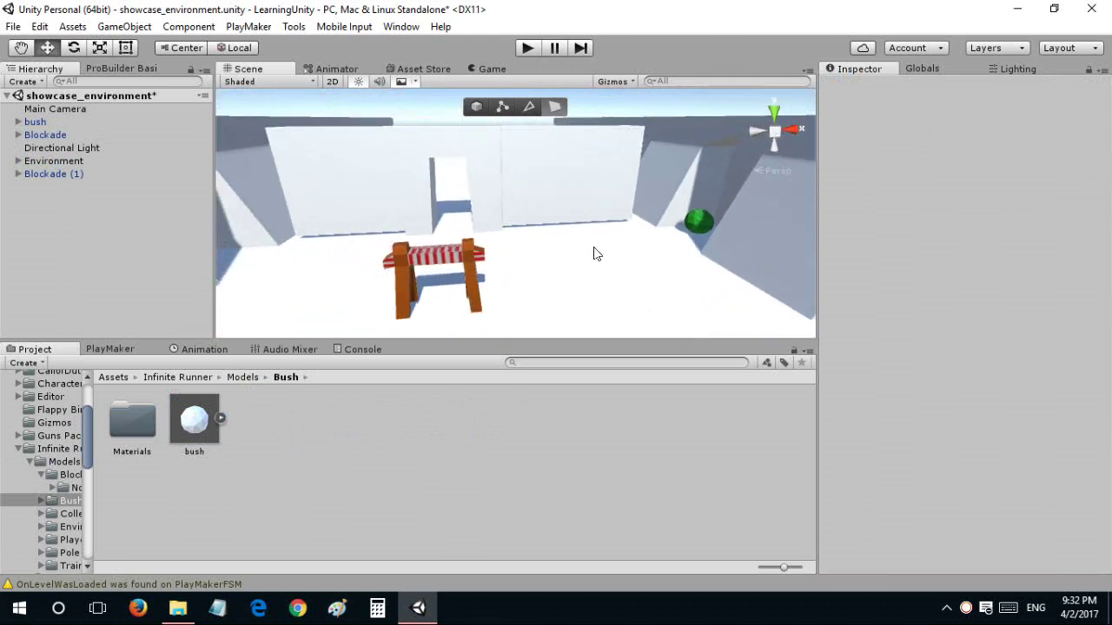
Test-add a Coin from Collectibles at scale 2, then undo it.
left_click(121, 416)
left_click(232, 379)
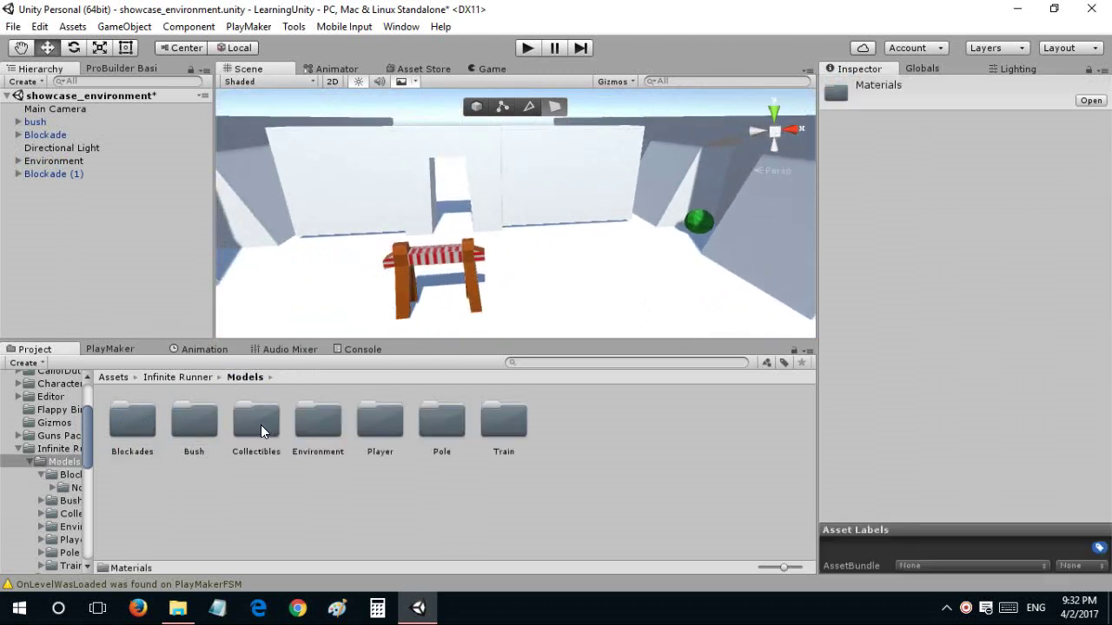
double_click(258, 425)
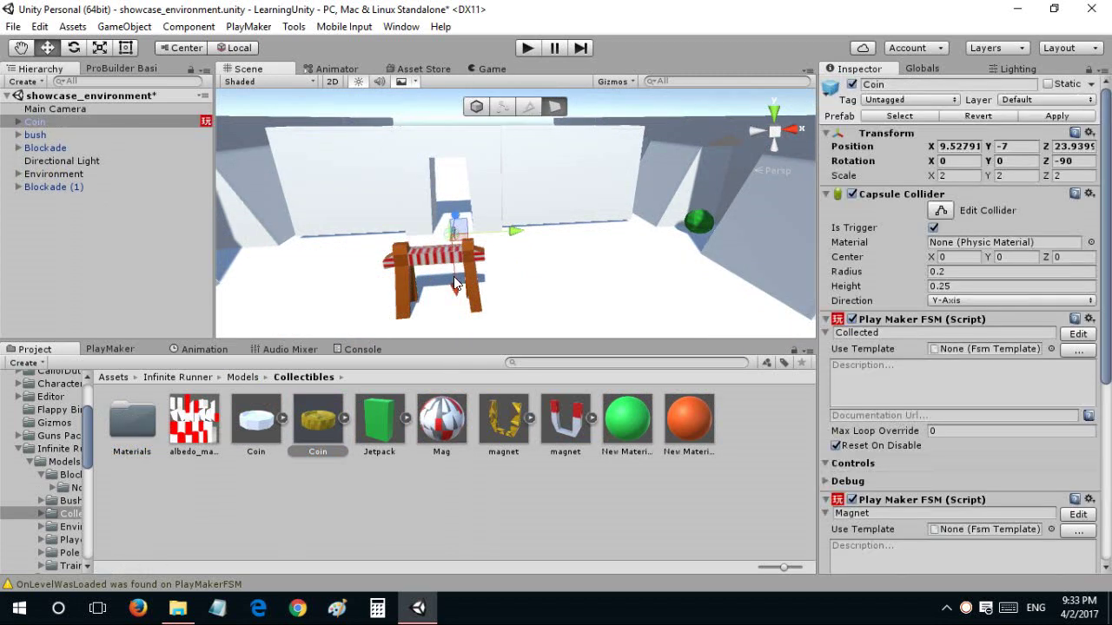
left_click_drag(451, 234, 452, 238)
right_click_drag(452, 249, 435, 251)
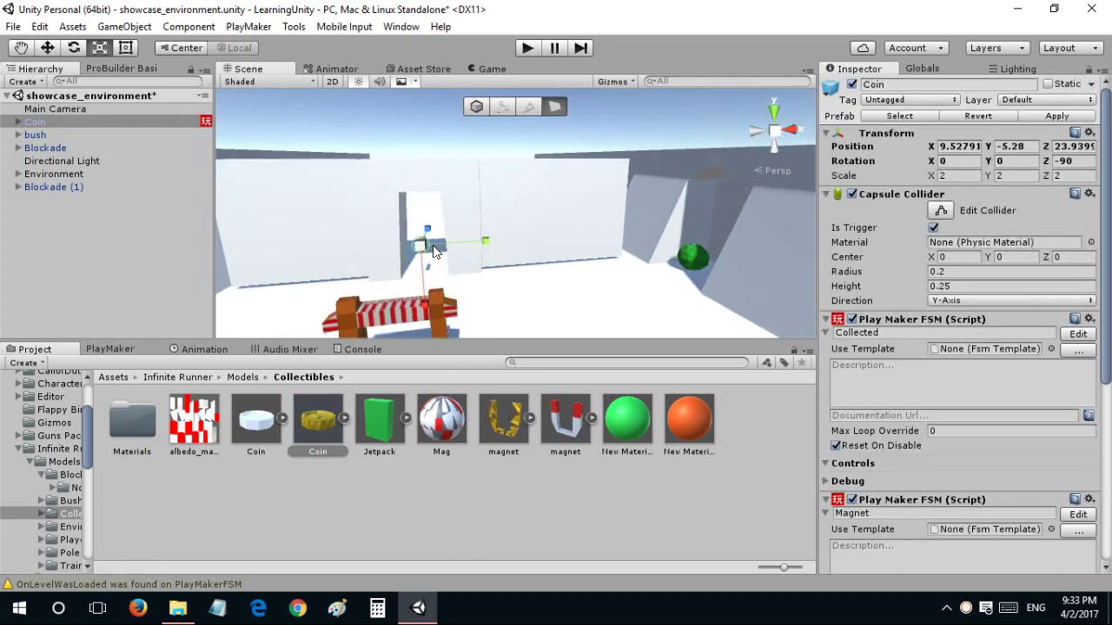
left_click_drag(543, 234, 517, 272)
key("ctrl+z")
key("ctrl+z")
key("ctrl+z")
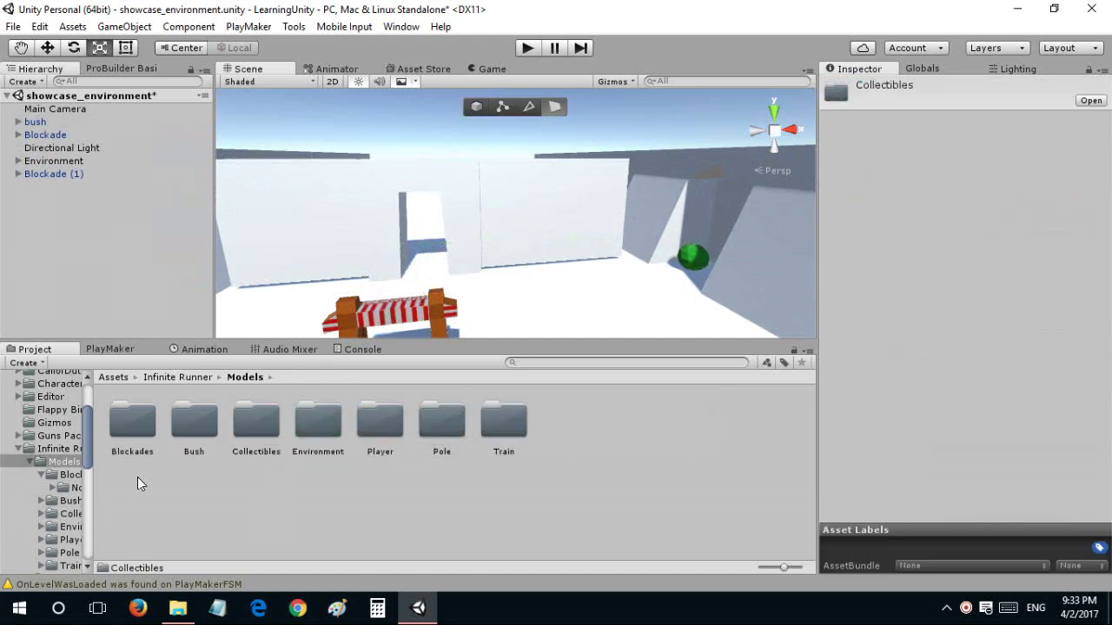
Place the signalpole model from Models > Pole into the scene and frame it.
double_click(302, 426)
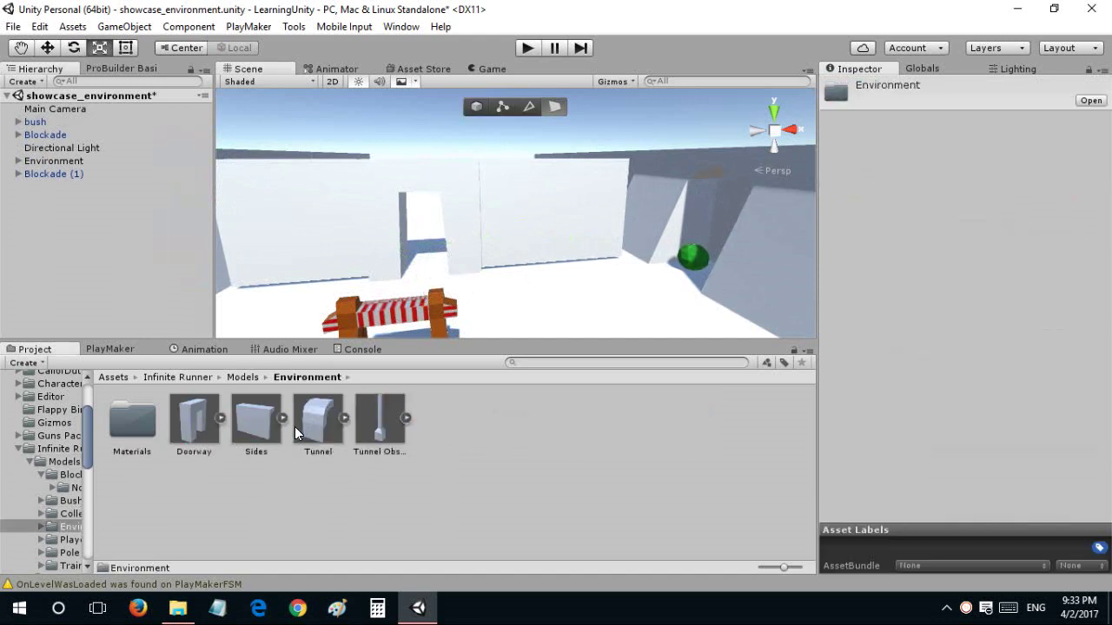
left_click(267, 377)
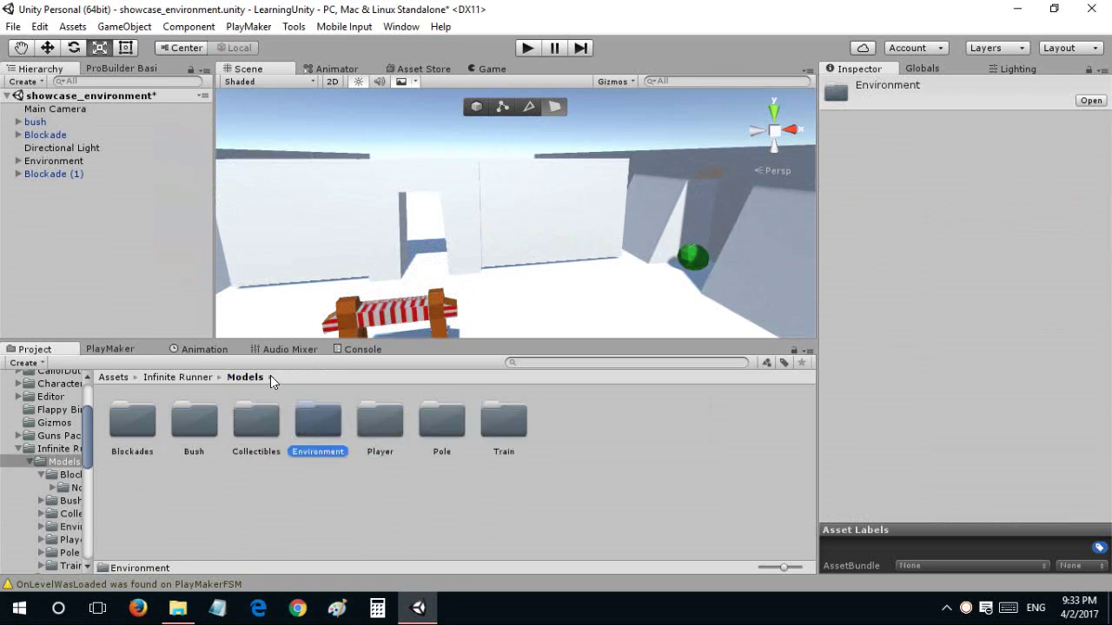
left_click(421, 425)
double_click(398, 428)
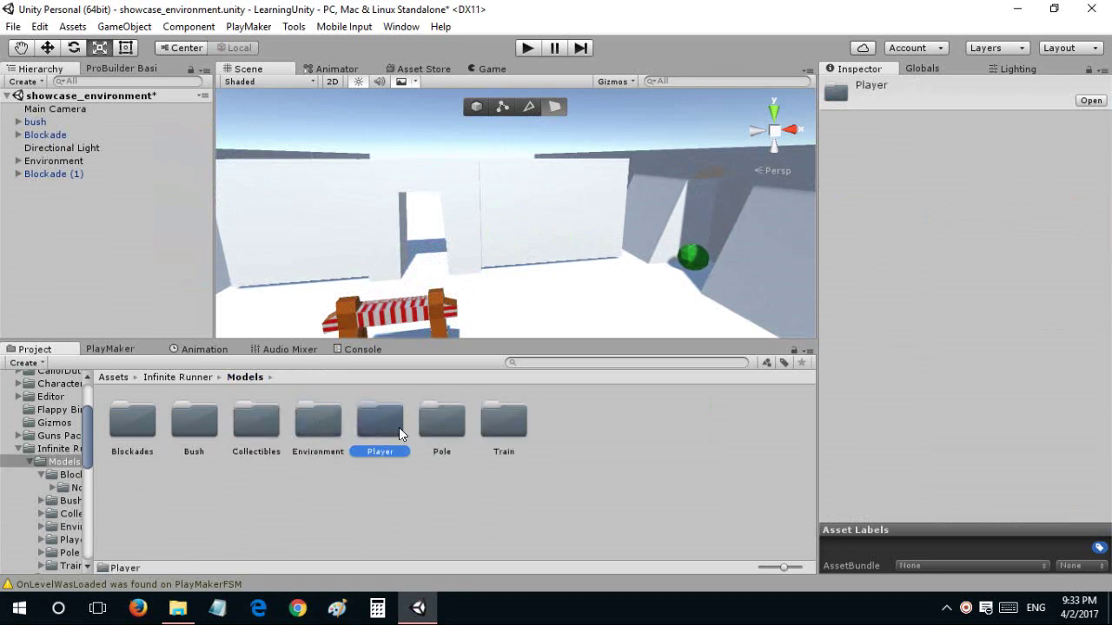
left_click(245, 380)
double_click(451, 427)
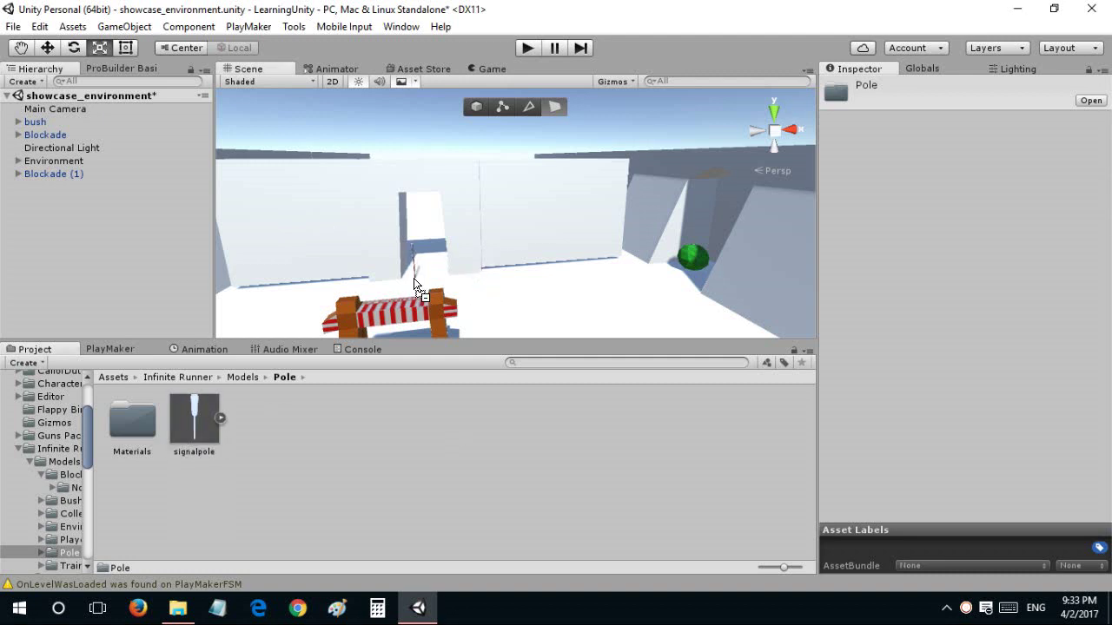
left_click_drag(413, 278, 413, 278)
key("f")
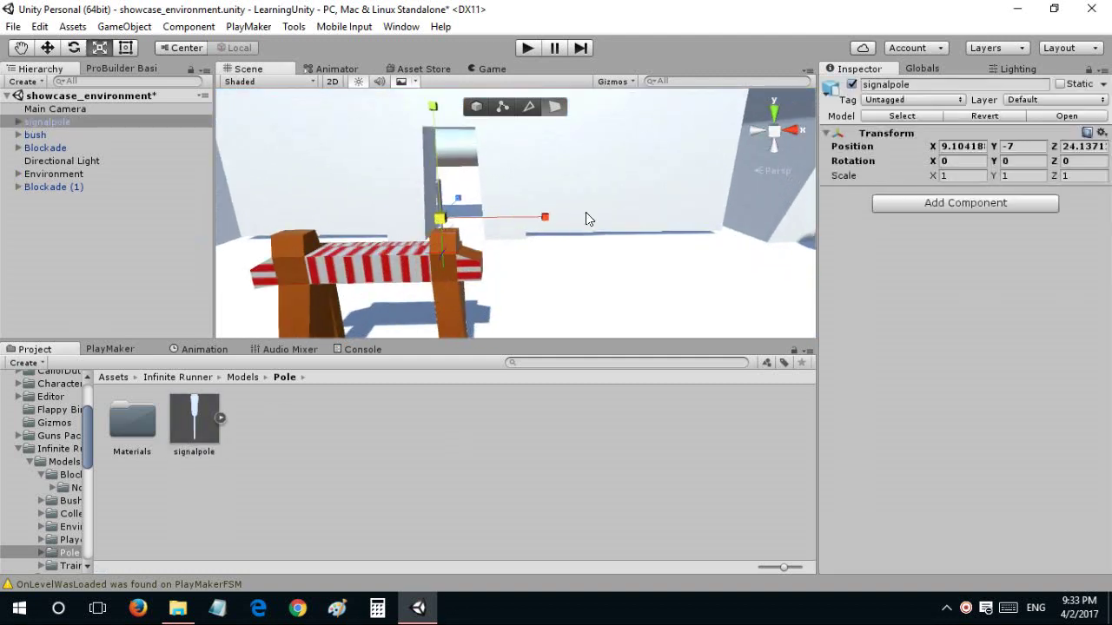
Scale the signal pole to 3.57, rotate Y to -84.65, and move it beside the blockade.
mouse_move(696, 207)
left_mouse_down("alt")
mouse_move(507, 155)
mouse_move(476, 259)
mouse_move(460, 217)
mouse_move(702, 251)
mouse_move(551, 226)
left_mouse_up("alt")
key("e")
key("w")
key("e")
key("w")
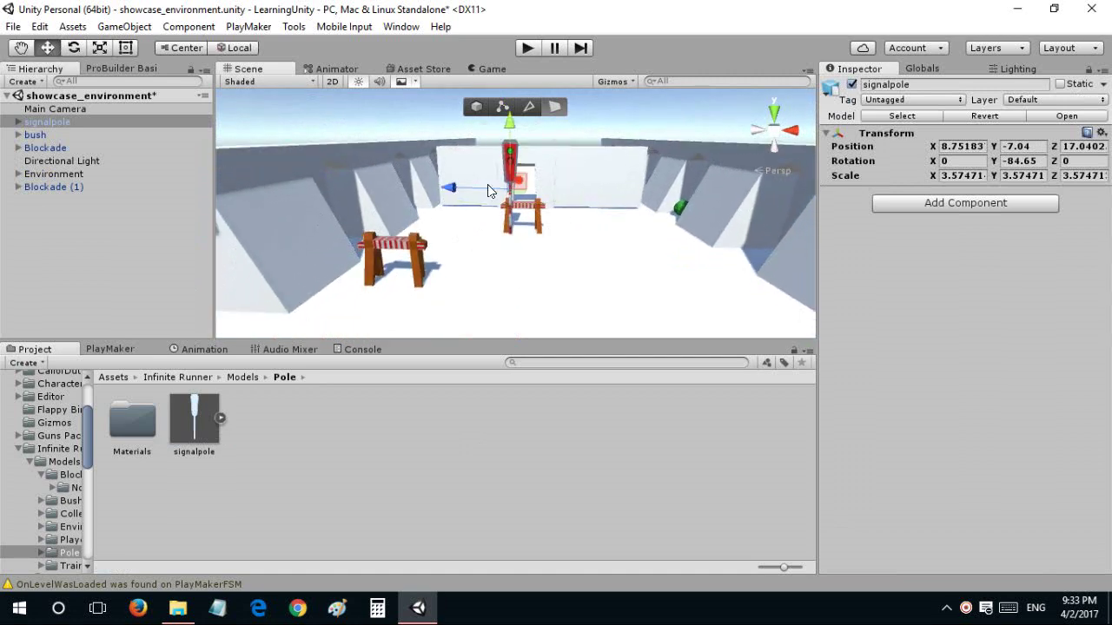
left_click(488, 190)
left_click_drag(462, 186, 431, 190)
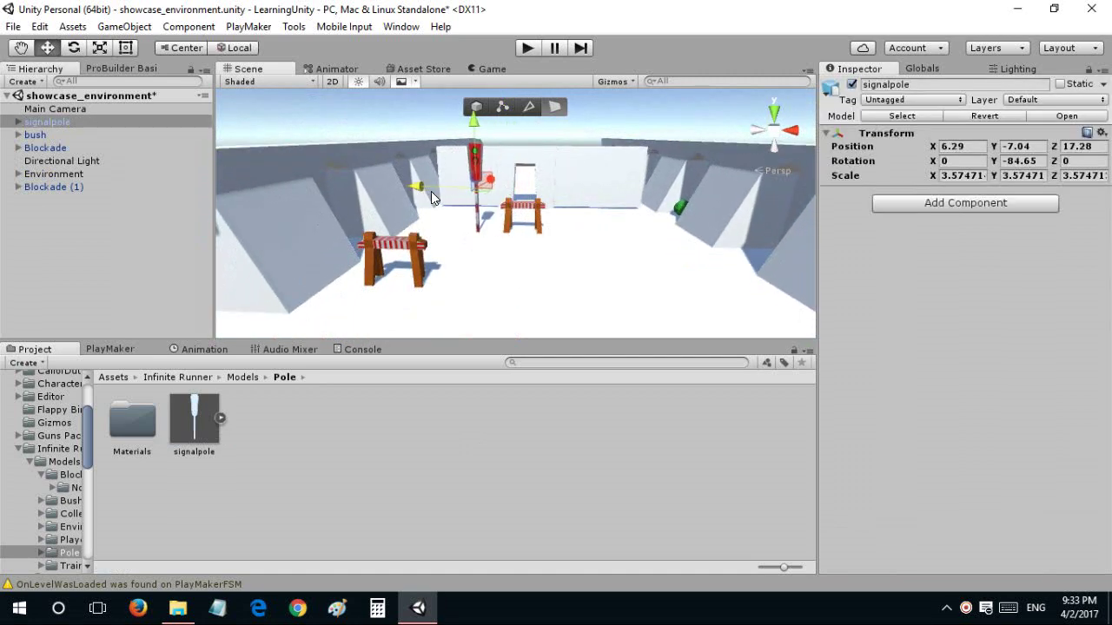
left_click(504, 285)
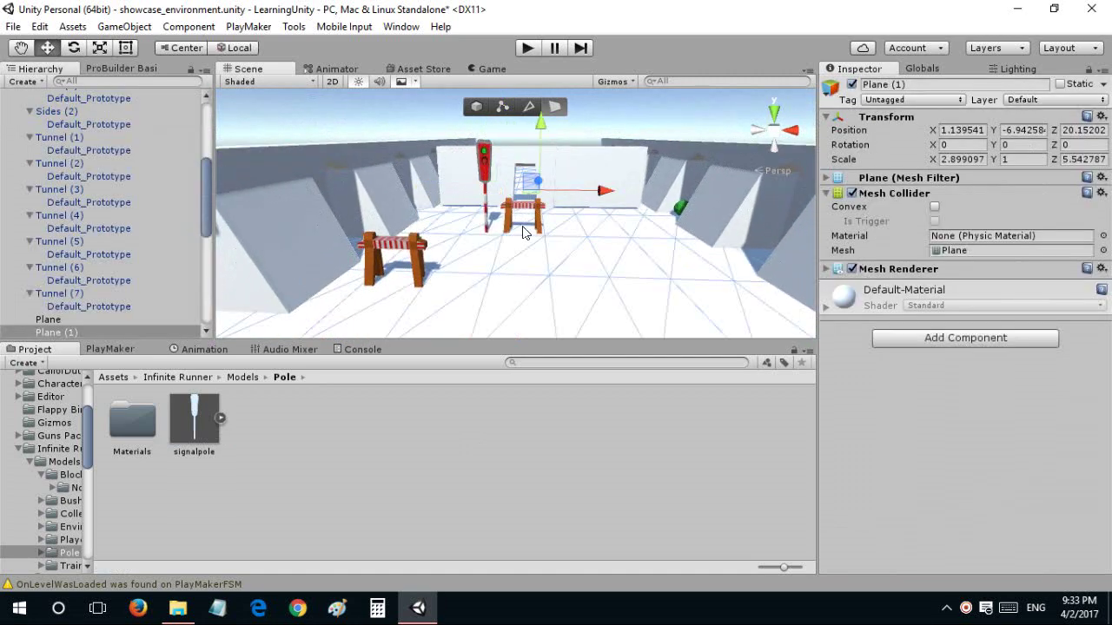
Create a New Material in the Pole's Materials folder.
left_click(826, 307)
left_click(265, 423)
double_click(139, 427)
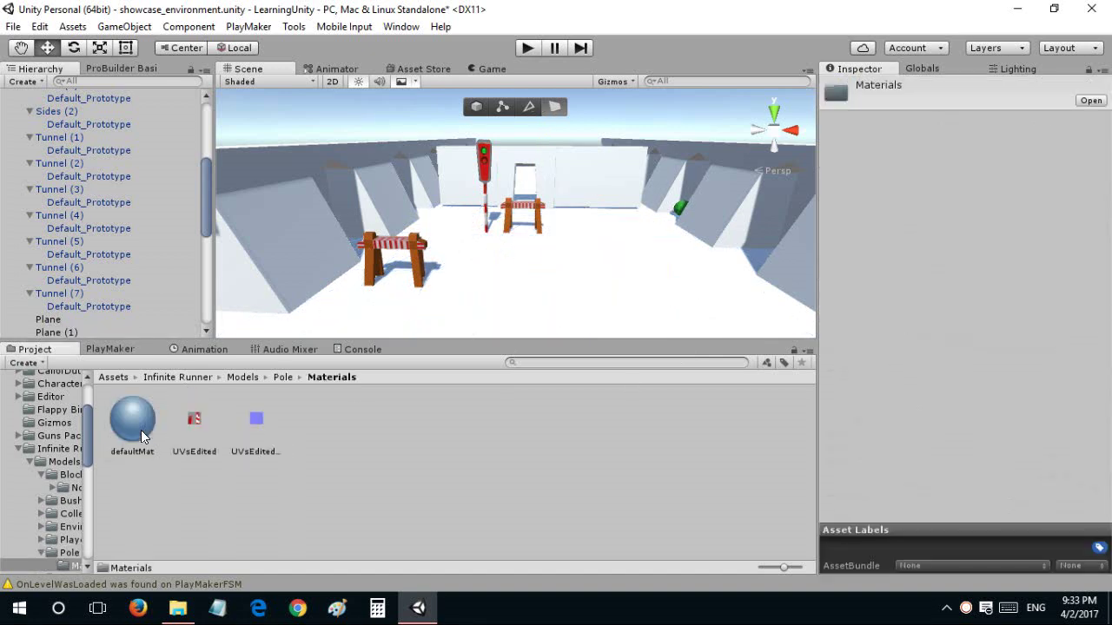
right_click(375, 434)
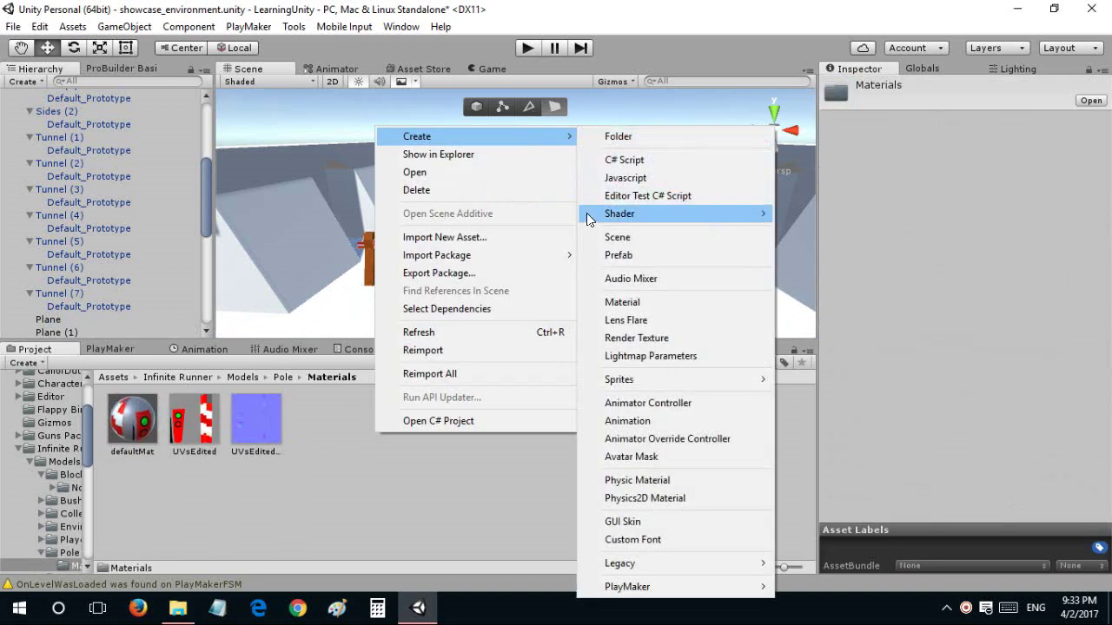
left_click(605, 305)
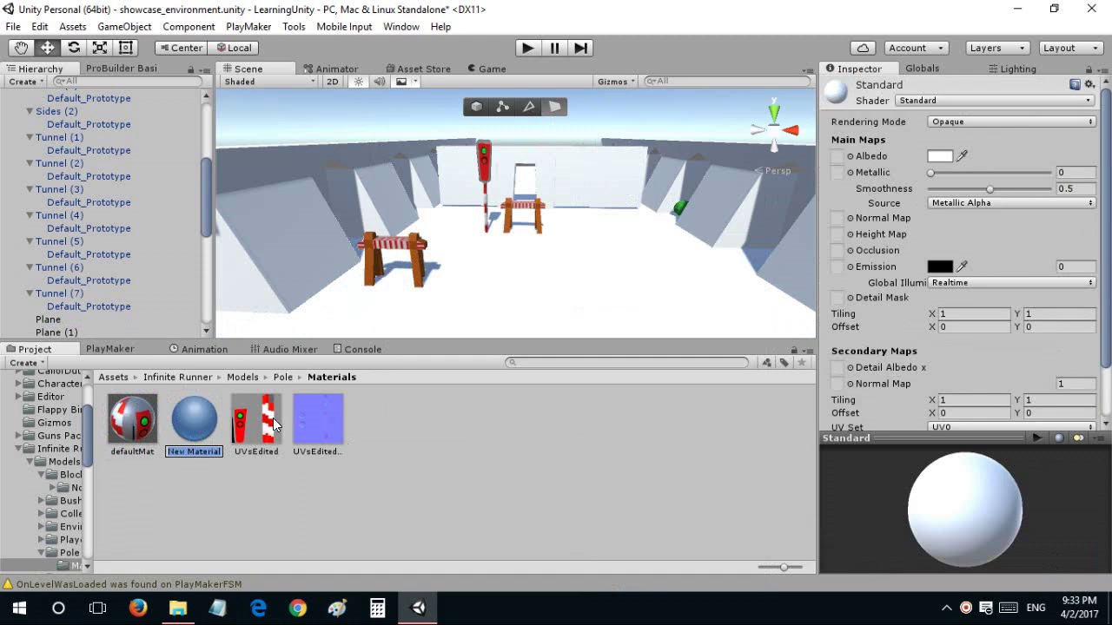
left_click(191, 428)
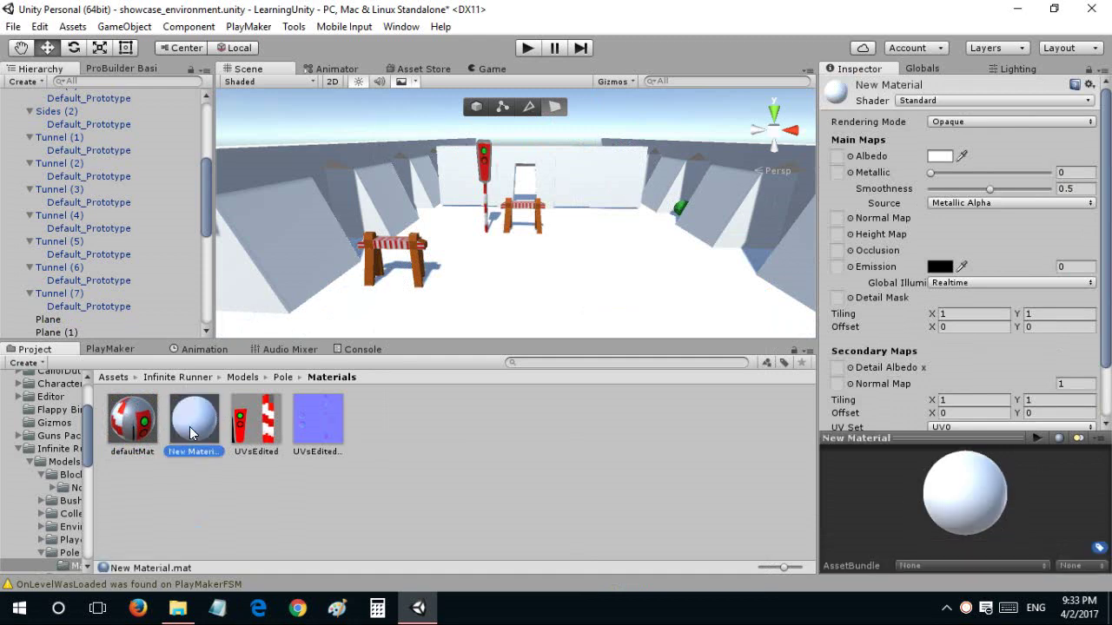
Set the new material's Albedo colour to orange.
left_click(936, 156)
left_click_drag(954, 296, 954, 323)
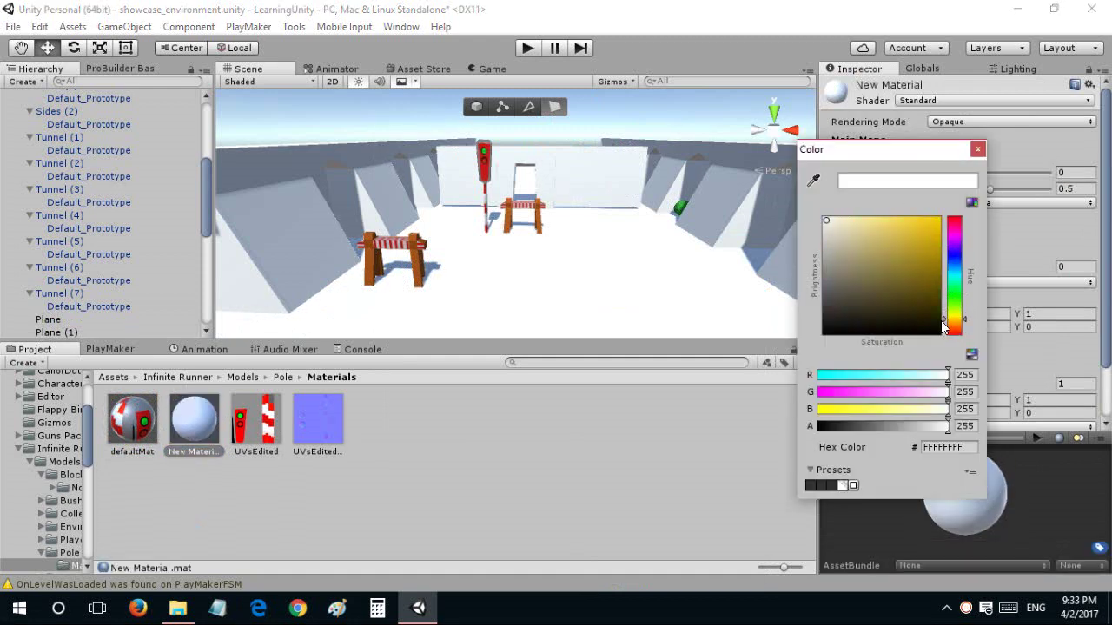
left_click(879, 230)
mouse_move(879, 229)
left_mouse_down()
mouse_move(918, 223)
mouse_move(797, 263)
mouse_move(786, 278)
mouse_move(904, 228)
left_mouse_up()
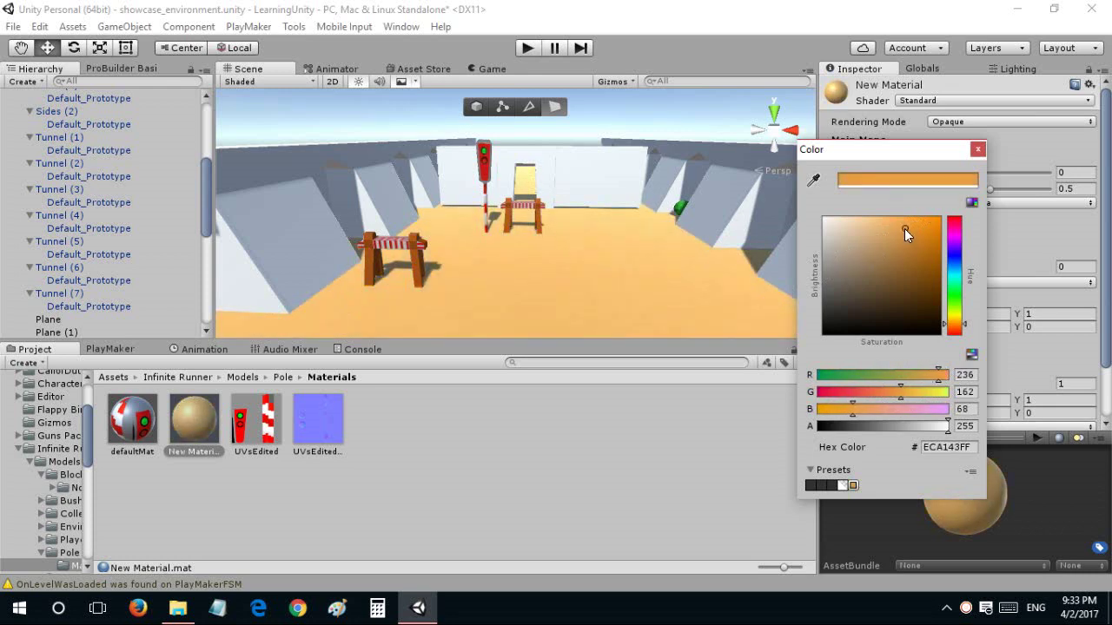
left_click(977, 148)
Adjust the orange New Material's smoothness while viewing the floor.
mouse_move(776, 171)
left_mouse_down("alt")
mouse_move(409, 156)
mouse_move(417, 136)
mouse_move(380, 220)
mouse_move(370, 195)
left_mouse_up("alt")
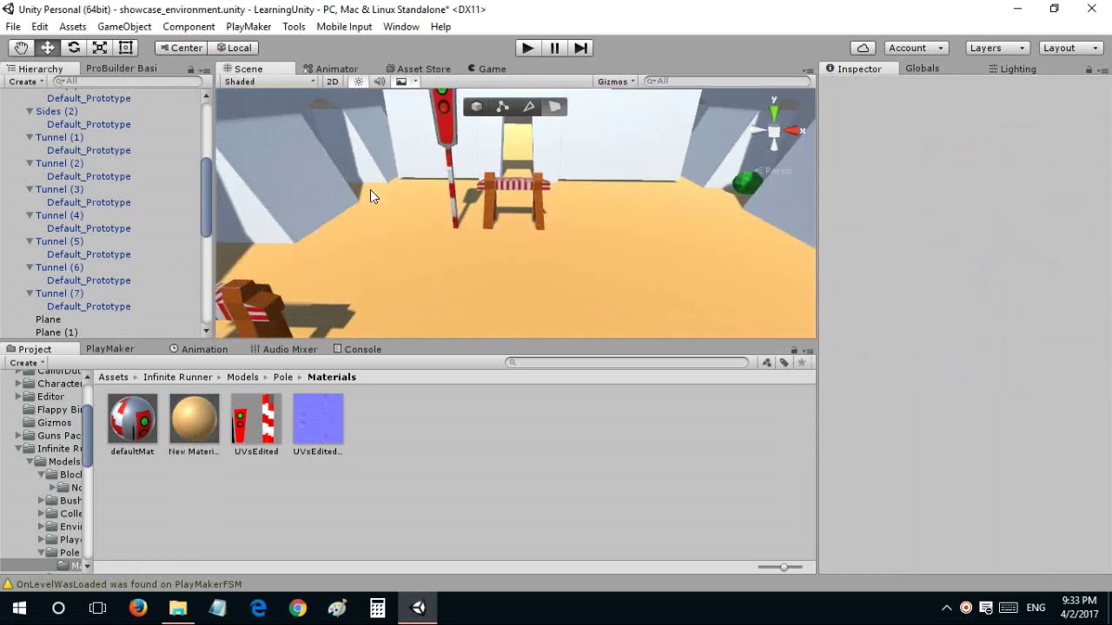
mouse_move(520, 144)
left_mouse_down("alt")
mouse_move(521, 179)
mouse_move(502, 184)
mouse_move(490, 218)
mouse_move(517, 173)
left_mouse_up("alt")
left_click(516, 172)
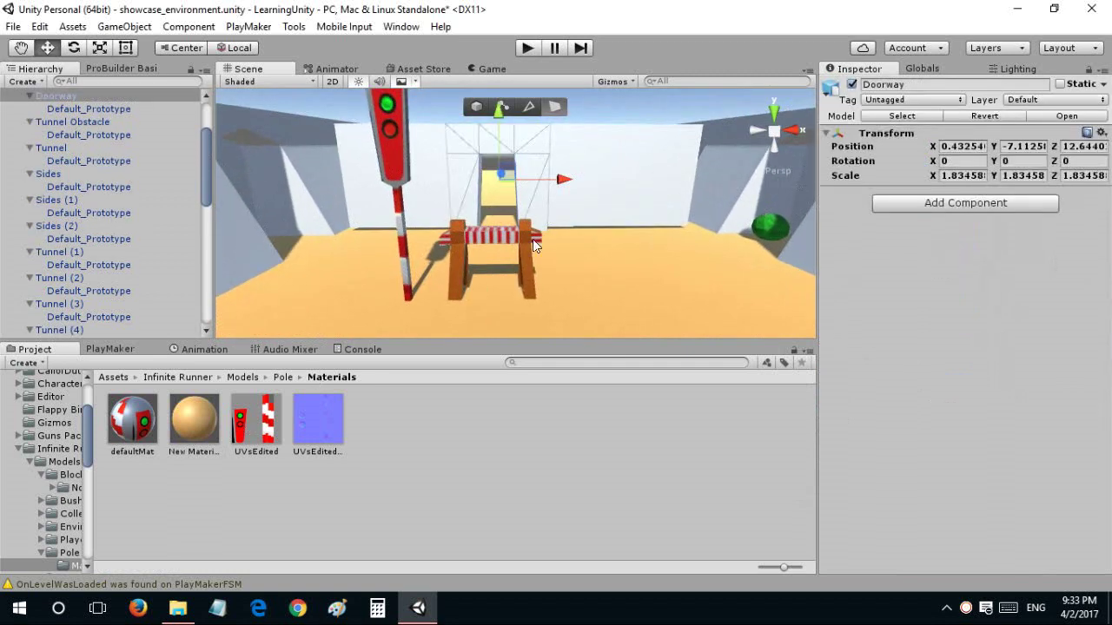
left_click(434, 416)
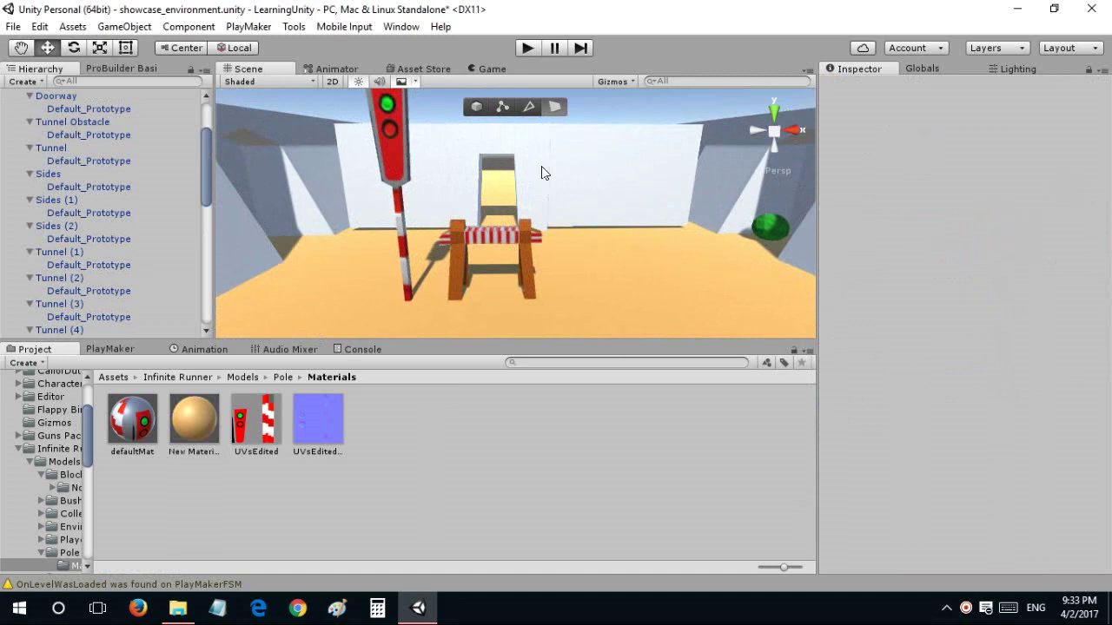
left_click_drag(542, 165, 519, 324, "alt")
left_click(519, 324)
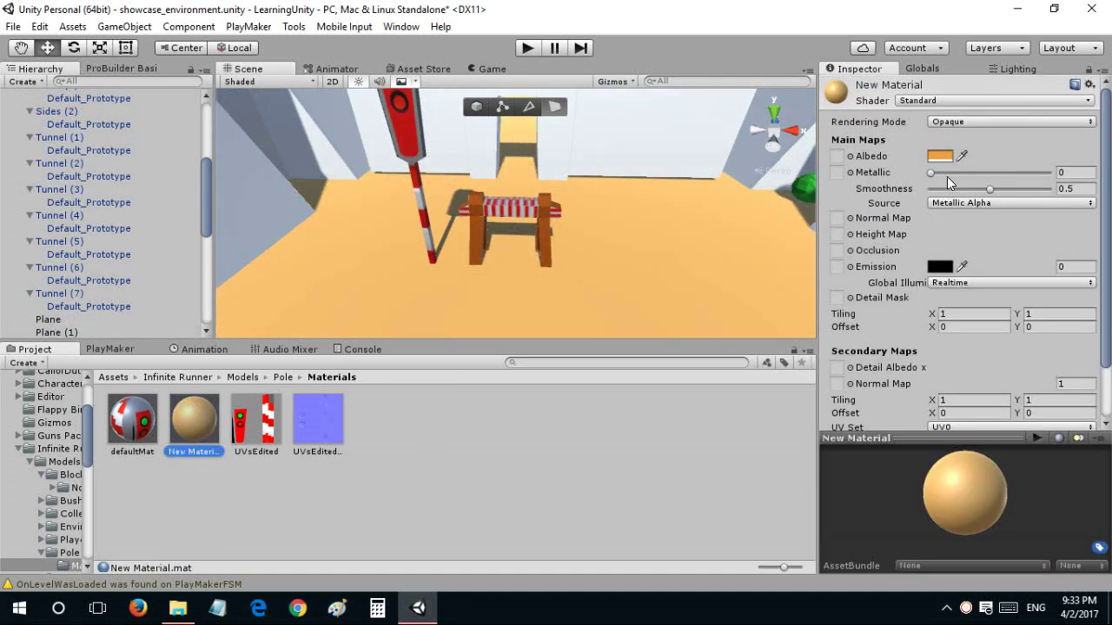
left_click(954, 189)
Inspect the signal pole, right wall and barricades from closer views.
mouse_move(715, 289)
left_mouse_down("alt")
mouse_move(657, 152)
mouse_move(608, 275)
mouse_move(596, 176)
mouse_move(596, 229)
mouse_move(503, 108)
mouse_move(515, 223)
mouse_move(552, 181)
mouse_move(518, 207)
mouse_move(606, 176)
mouse_move(596, 154)
mouse_move(579, 161)
left_mouse_up("alt")
left_click(520, 198)
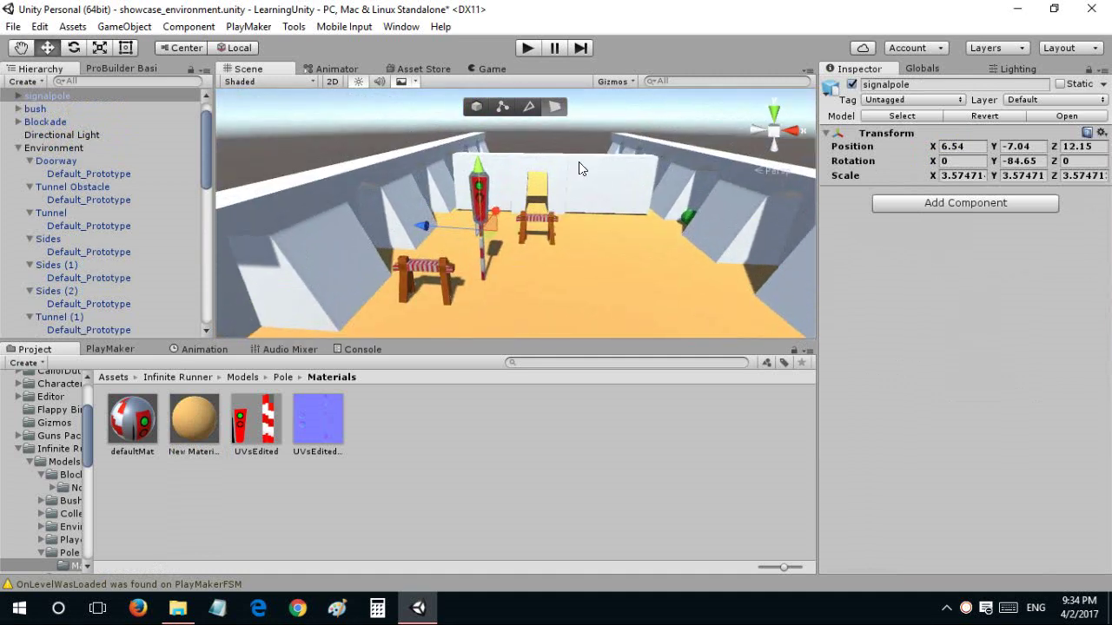
left_click(666, 186)
left_click(390, 429)
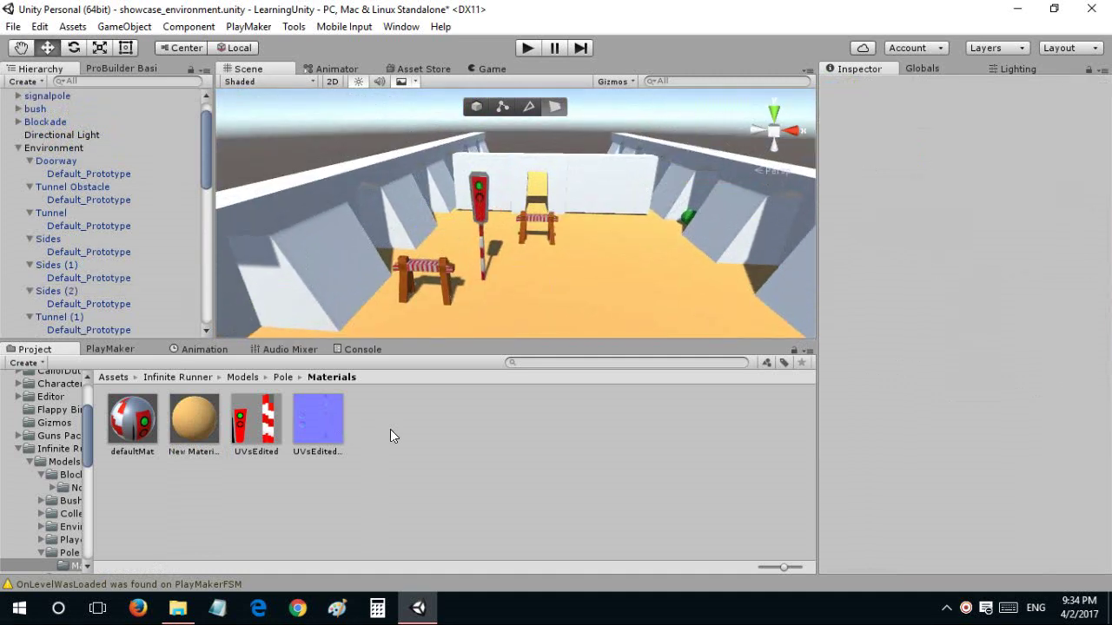
mouse_move(608, 200)
left_mouse_down("alt")
mouse_move(651, 186)
mouse_move(658, 141)
mouse_move(424, 193)
mouse_move(405, 186)
mouse_move(590, 240)
mouse_move(608, 231)
mouse_move(304, 463)
left_mouse_up("alt")
mouse_move(291, 258)
left_mouse_down("alt")
mouse_move(446, 199)
mouse_move(294, 391)
left_mouse_up("alt")
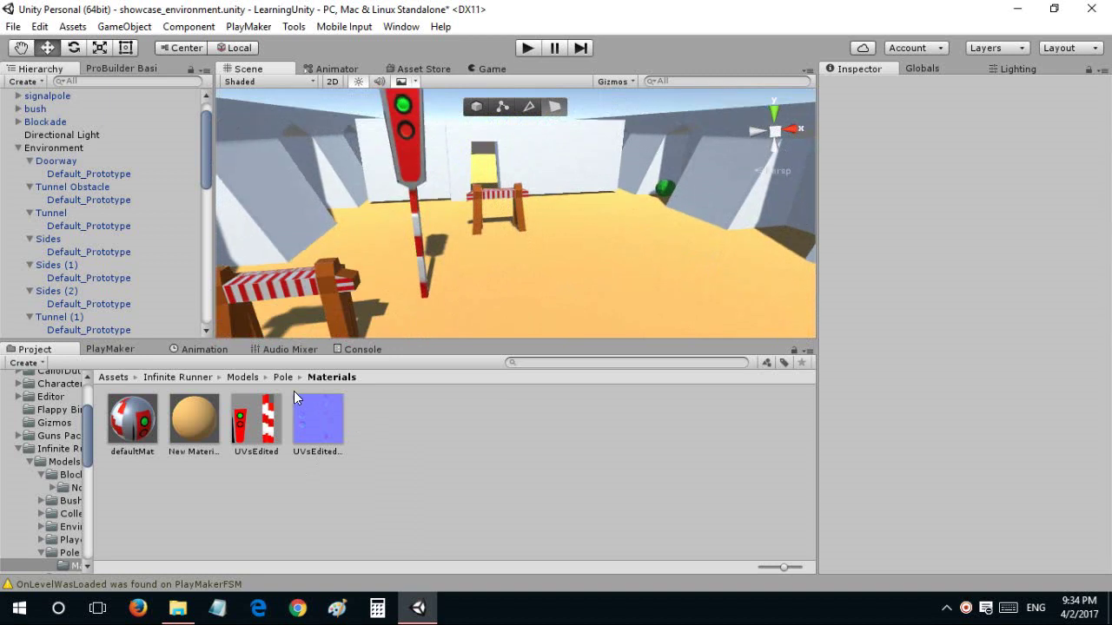
Place the Train model, turn it about 90 degrees, and set it on the floor.
left_click(243, 379)
double_click(496, 417)
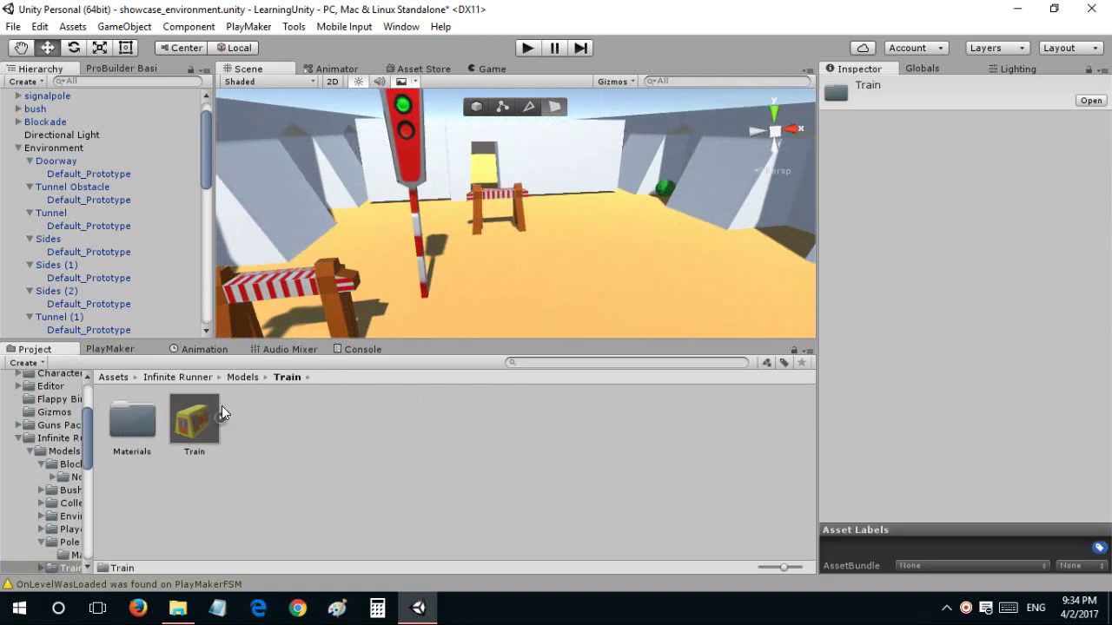
mouse_move(603, 221)
left_mouse_down()
mouse_move(594, 211)
mouse_move(813, 184)
left_mouse_up()
key("r")
key("e")
mouse_move(647, 244)
left_mouse_down()
mouse_move(308, 212)
mouse_move(370, 222)
mouse_move(359, 223)
left_mouse_up()
key("w")
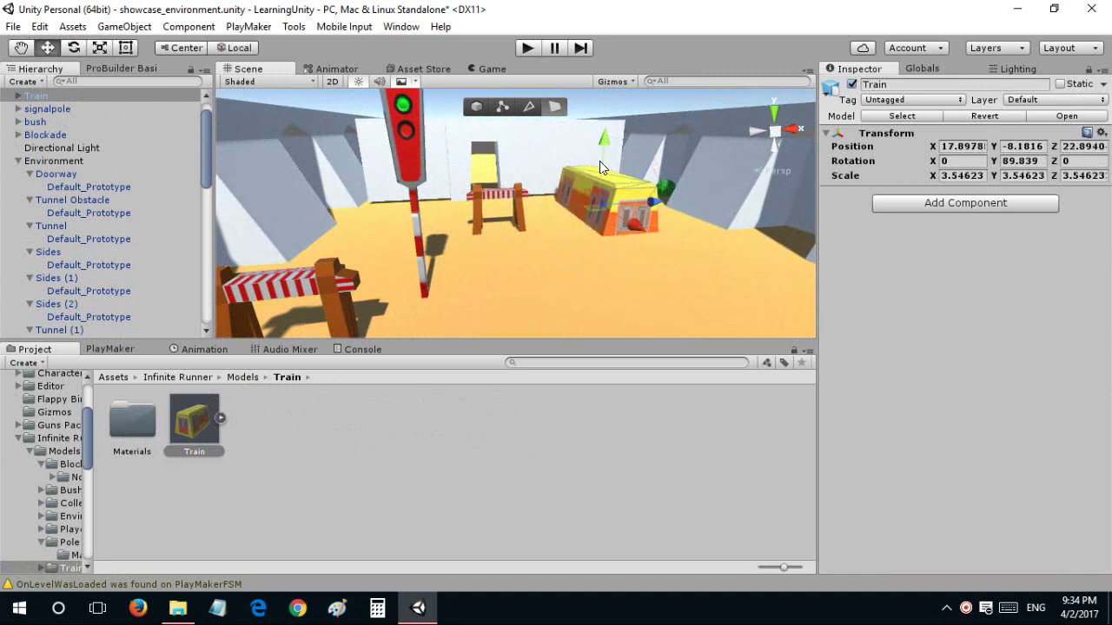
mouse_move(599, 160)
left_mouse_down()
mouse_move(623, 111)
mouse_move(620, 122)
left_mouse_up()
left_click_drag(626, 192, 658, 205)
Duplicate the train and place the copy end to end in front of it.
scroll(643, 203, "down", 2)
scroll(609, 197, "down", 2)
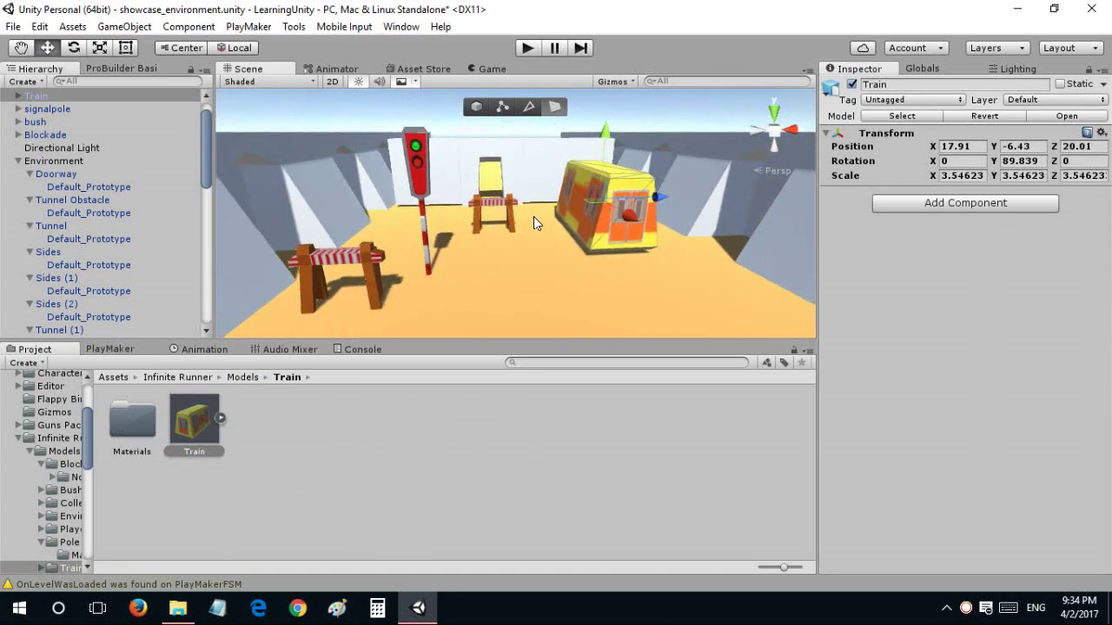
mouse_move(502, 206)
left_mouse_down("alt")
mouse_move(629, 201)
mouse_move(480, 199)
mouse_move(502, 219)
mouse_move(419, 249)
mouse_move(464, 189)
mouse_move(416, 245)
mouse_move(708, 274)
mouse_move(627, 276)
left_mouse_up("alt")
left_click(416, 245)
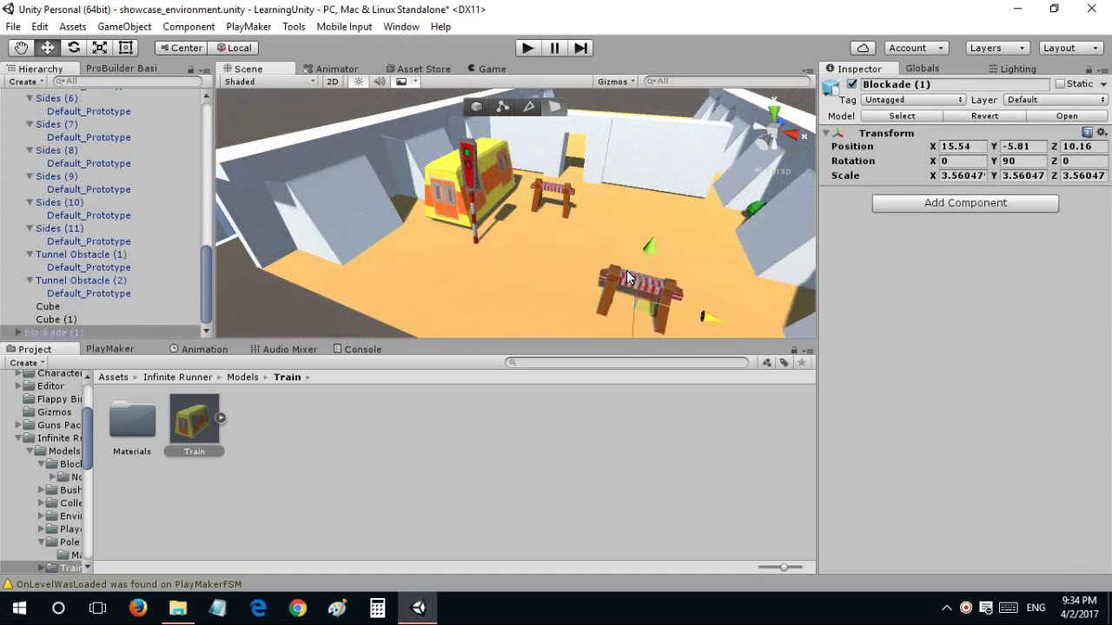
left_click(452, 192)
key("ctrl+d")
left_click_drag(431, 199, 383, 247)
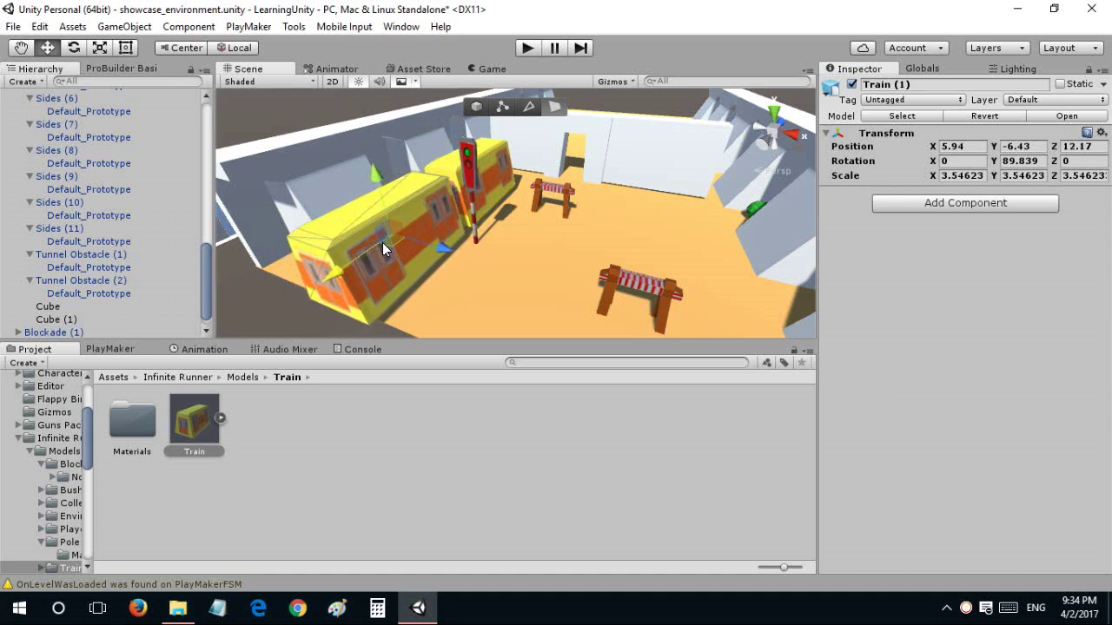
Shift the signal pole further to the right.
right_click_drag(382, 242, 435, 208)
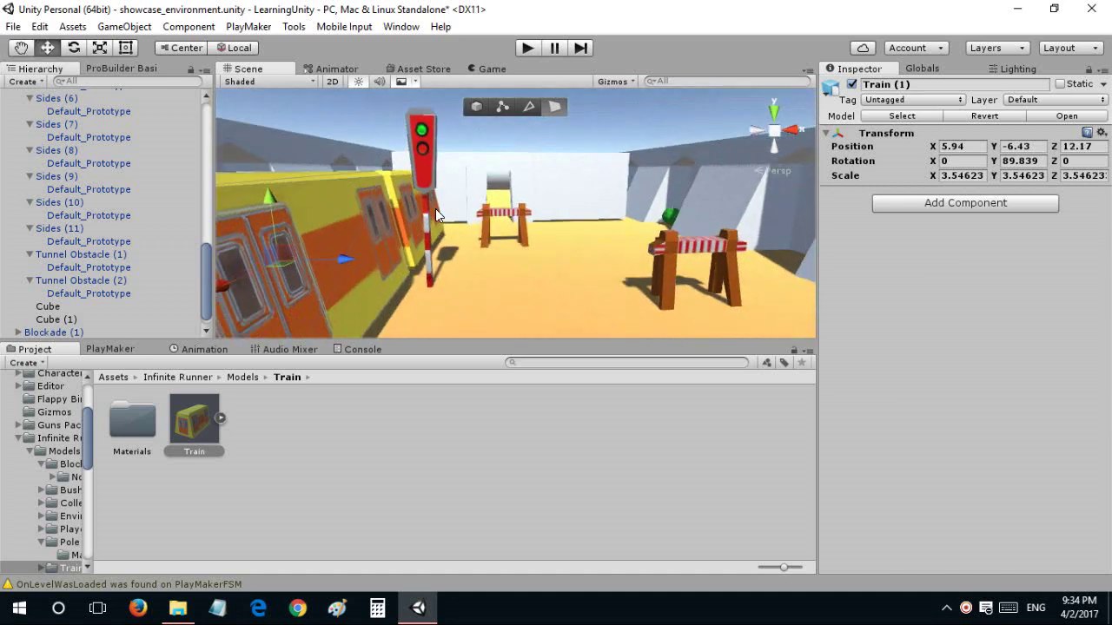
left_click(425, 206)
mouse_move(374, 198)
left_mouse_down()
mouse_move(524, 230)
mouse_move(573, 194)
mouse_move(612, 207)
mouse_move(602, 232)
mouse_move(504, 200)
mouse_move(435, 234)
left_mouse_up()
left_click(484, 193)
Create a new material in the Train Materials folder and apply it to the back wall.
right_click(302, 392)
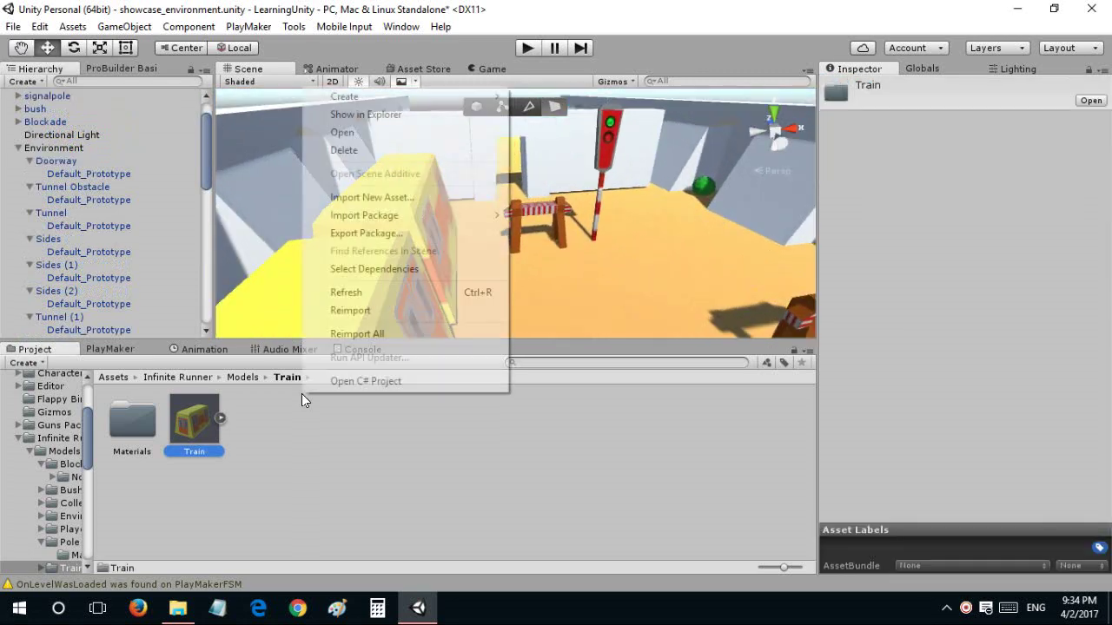
left_click(143, 421)
double_click(143, 422)
right_click(486, 414)
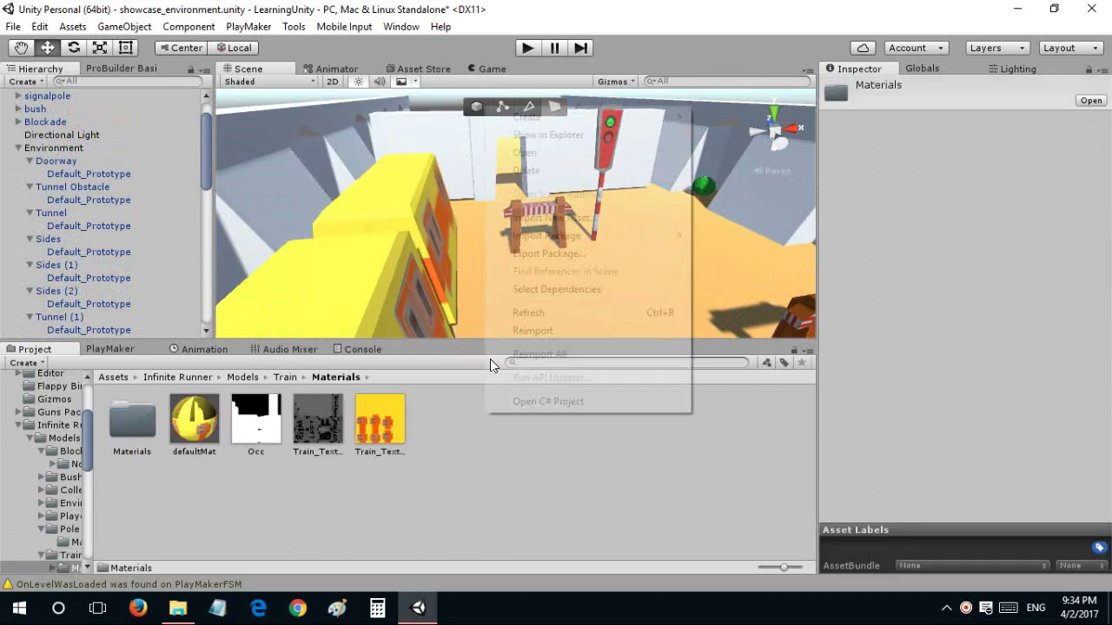
left_click(731, 283)
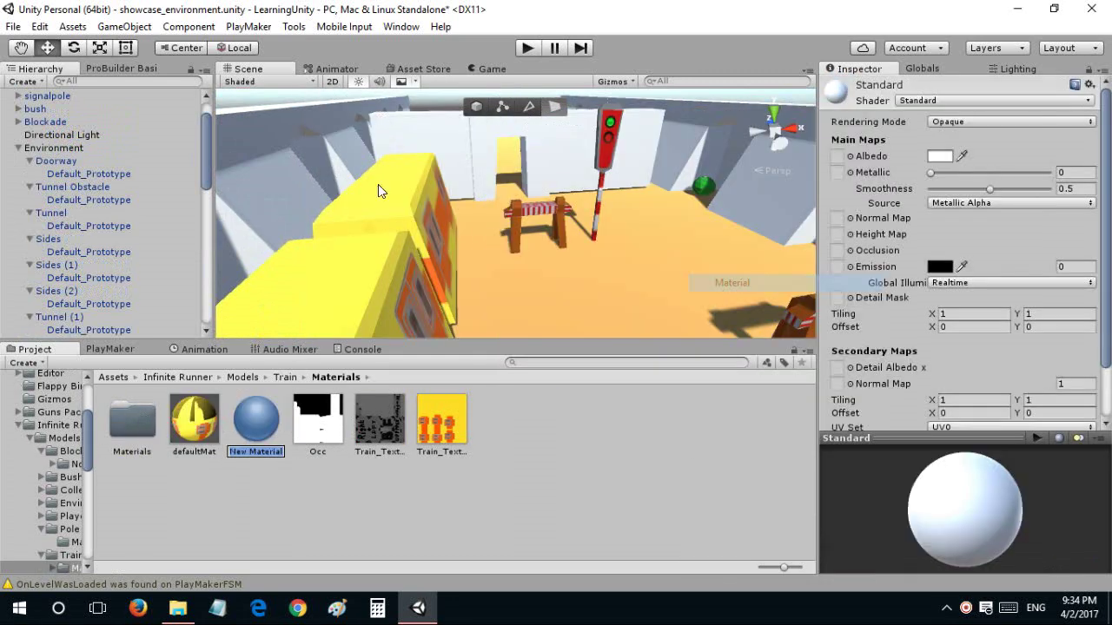
left_click_drag(453, 141, 469, 173, "alt")
left_click(261, 486)
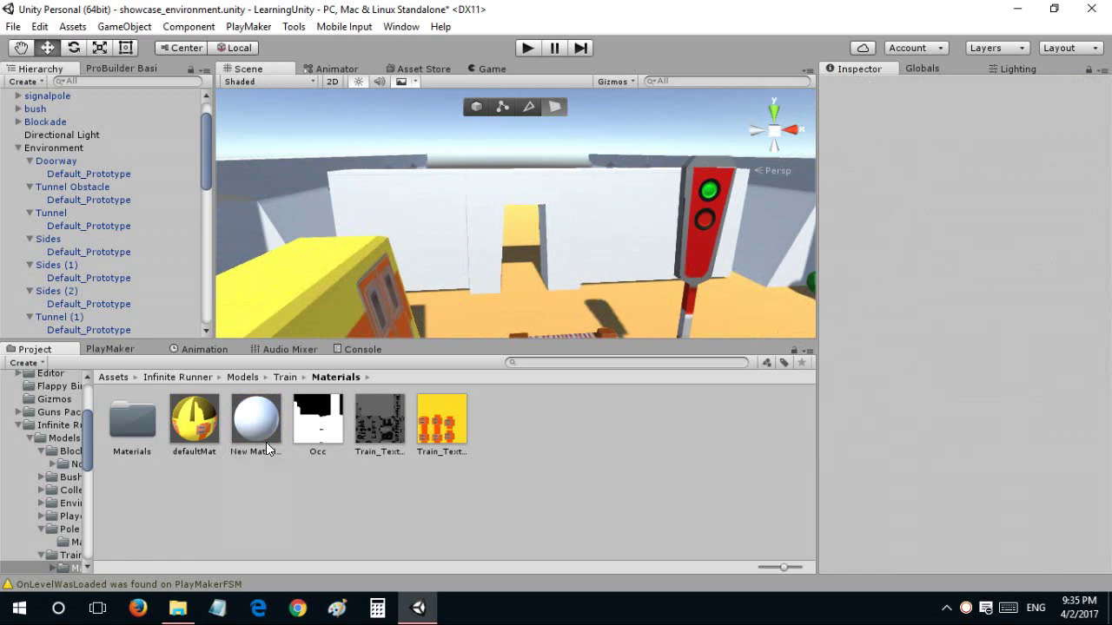
mouse_move(256, 421)
left_mouse_down()
mouse_move(639, 218)
mouse_move(675, 244)
left_mouse_up()
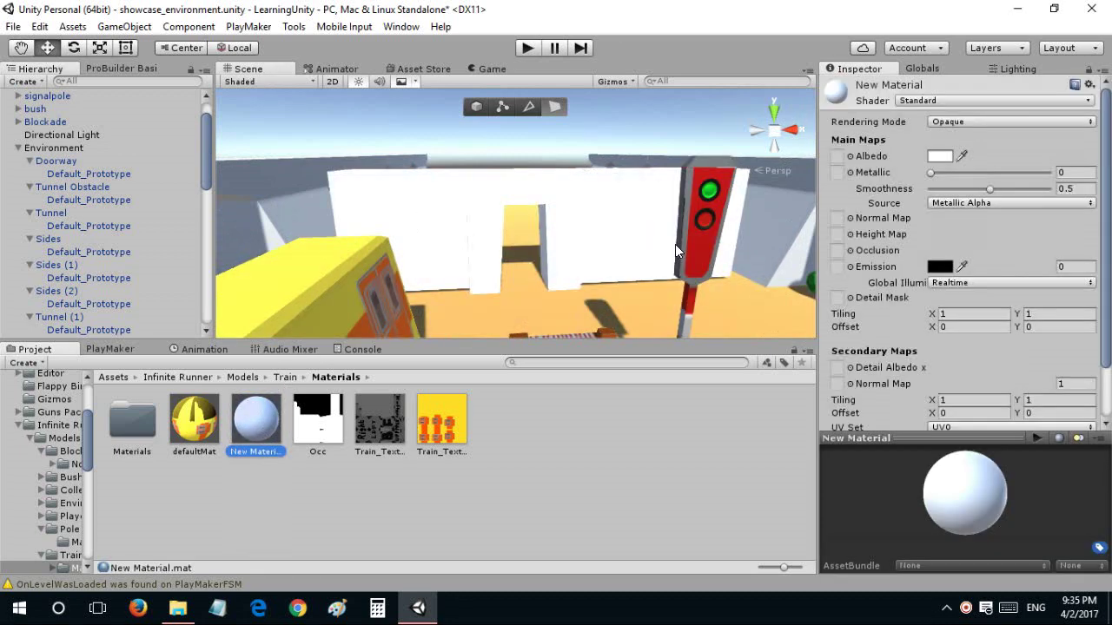
Set the back-wall material's Albedo to bright blue.
left_click(935, 155)
mouse_move(856, 250)
left_mouse_down()
mouse_move(940, 207)
mouse_move(945, 275)
mouse_move(942, 263)
left_mouse_up()
left_click(856, 247)
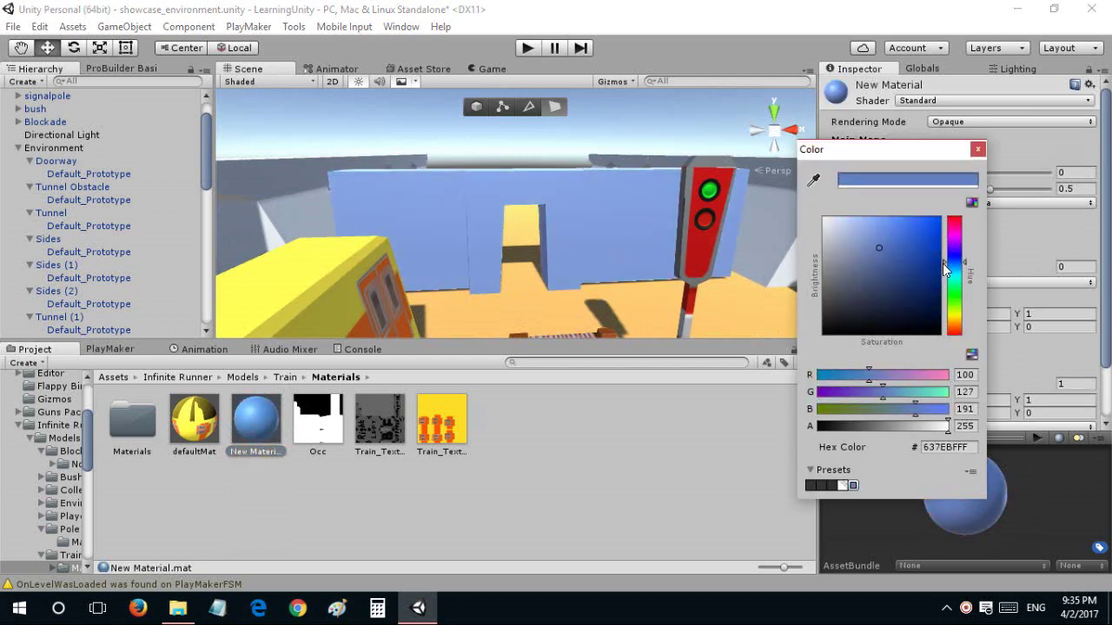
left_click_drag(917, 220, 916, 221)
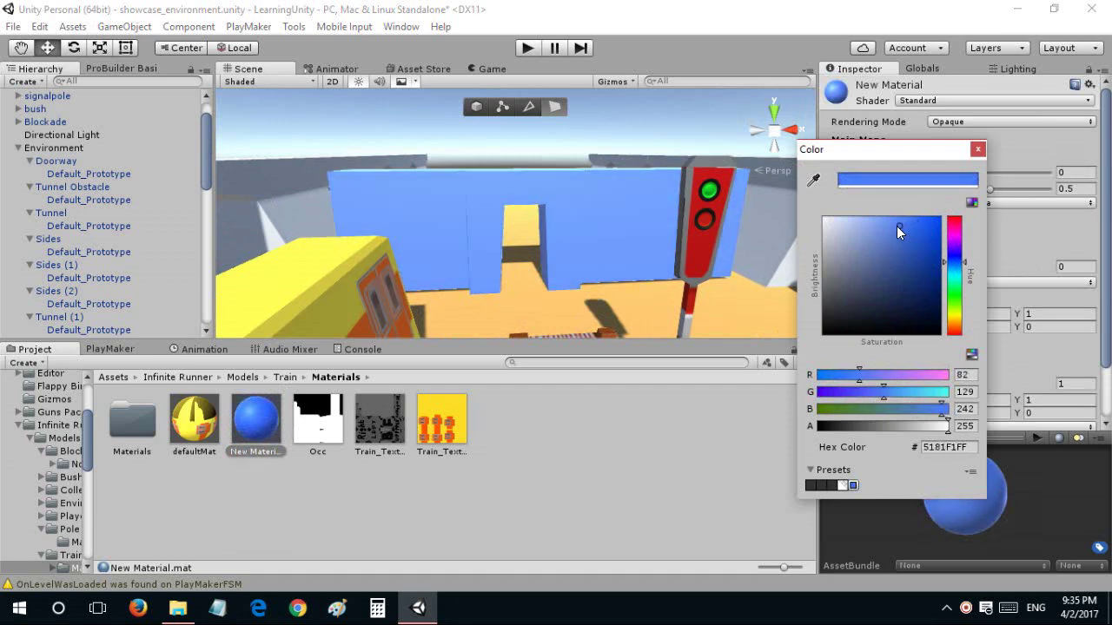
left_click(977, 150)
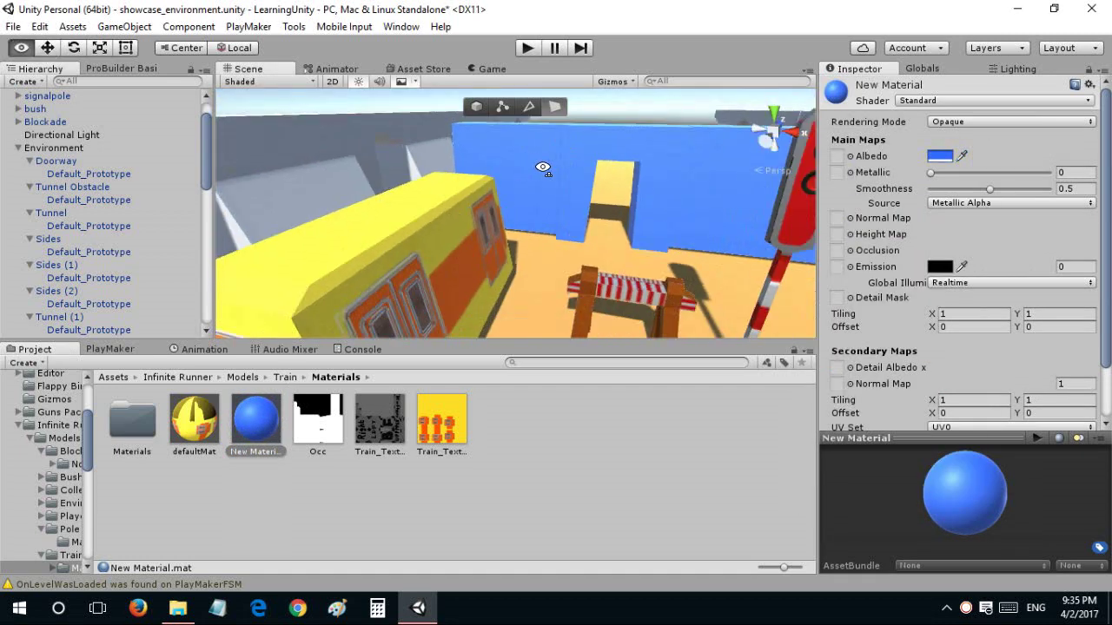
Set the blue material's Metallic to 1.
right_click_drag(541, 169, 591, 154)
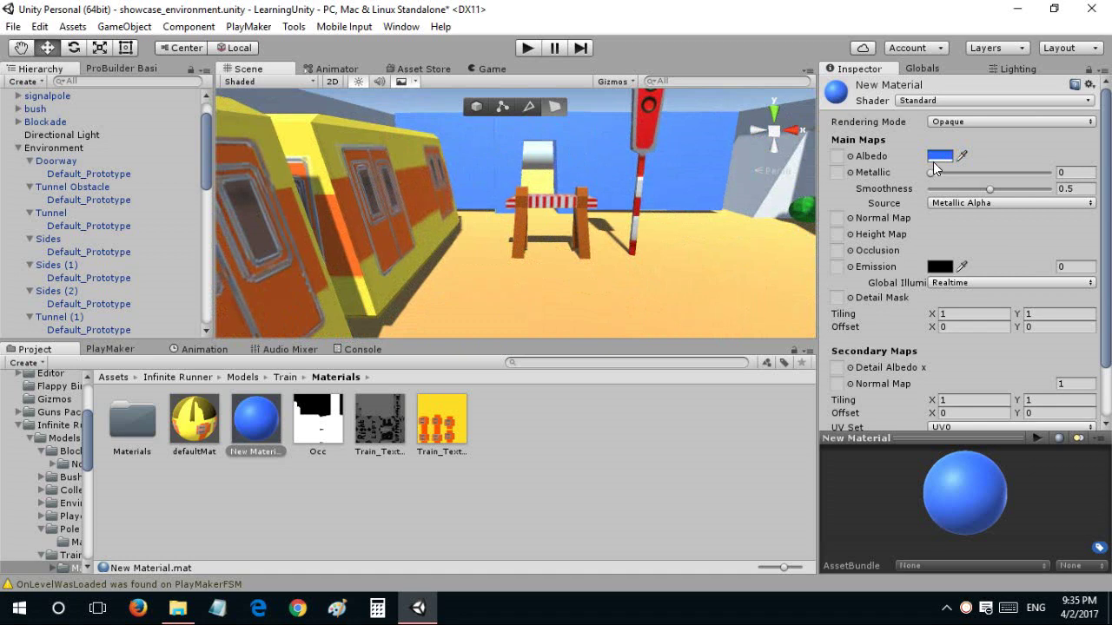
left_click_drag(930, 172, 1082, 187)
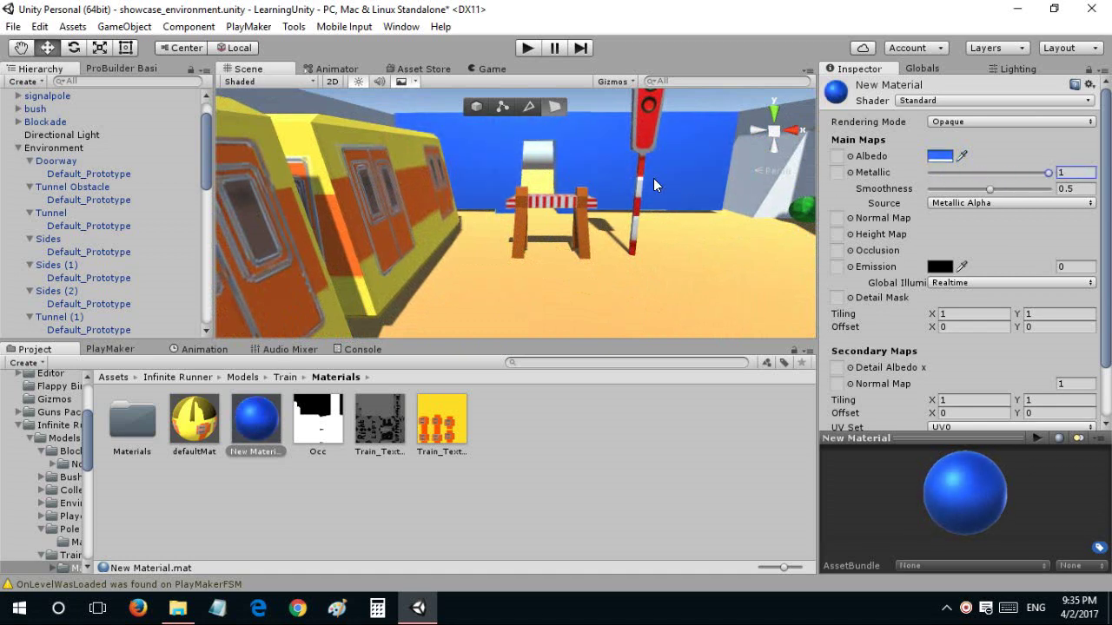
right_click_drag(659, 185, 788, 163)
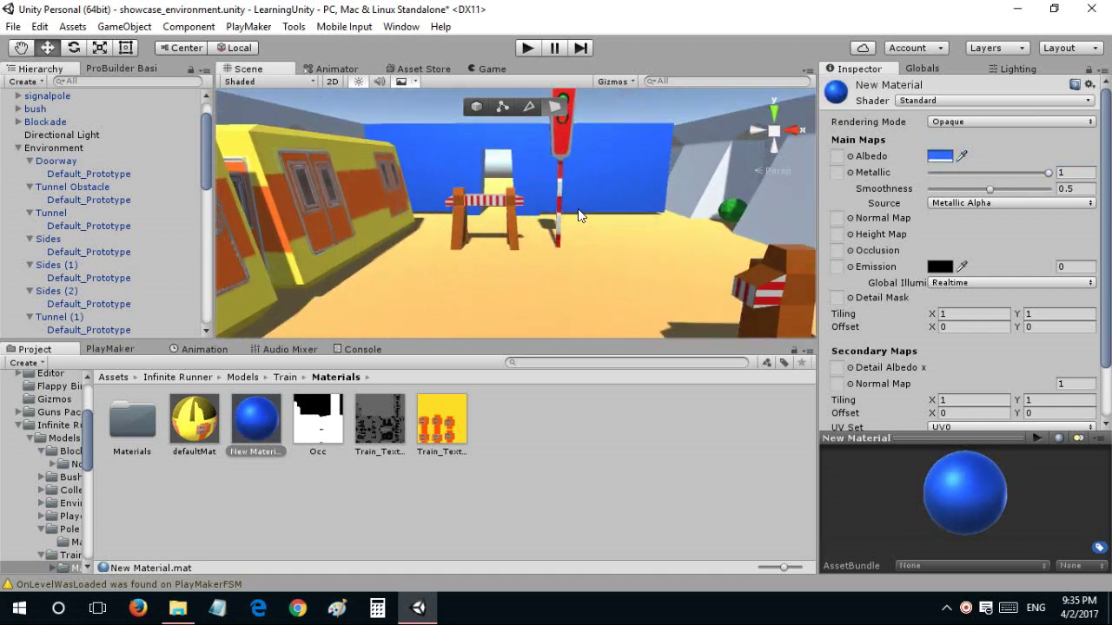
right_click_drag(578, 209, 611, 200)
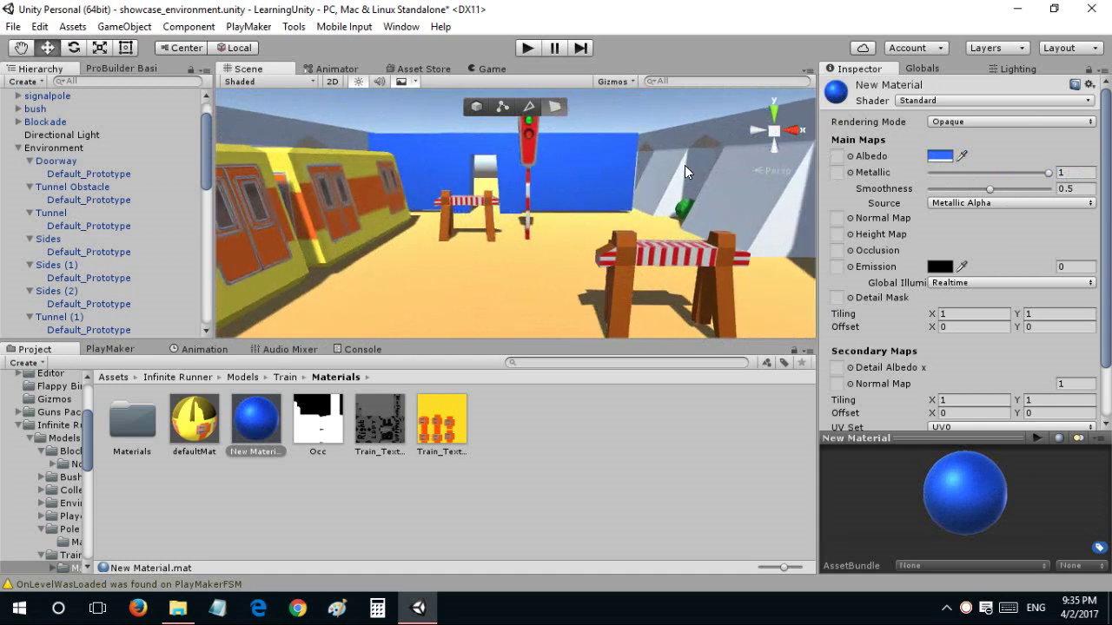
Create New Material 1 in the Train Materials folder.
left_click(684, 165)
right_click(530, 460)
mouse_move(632, 164)
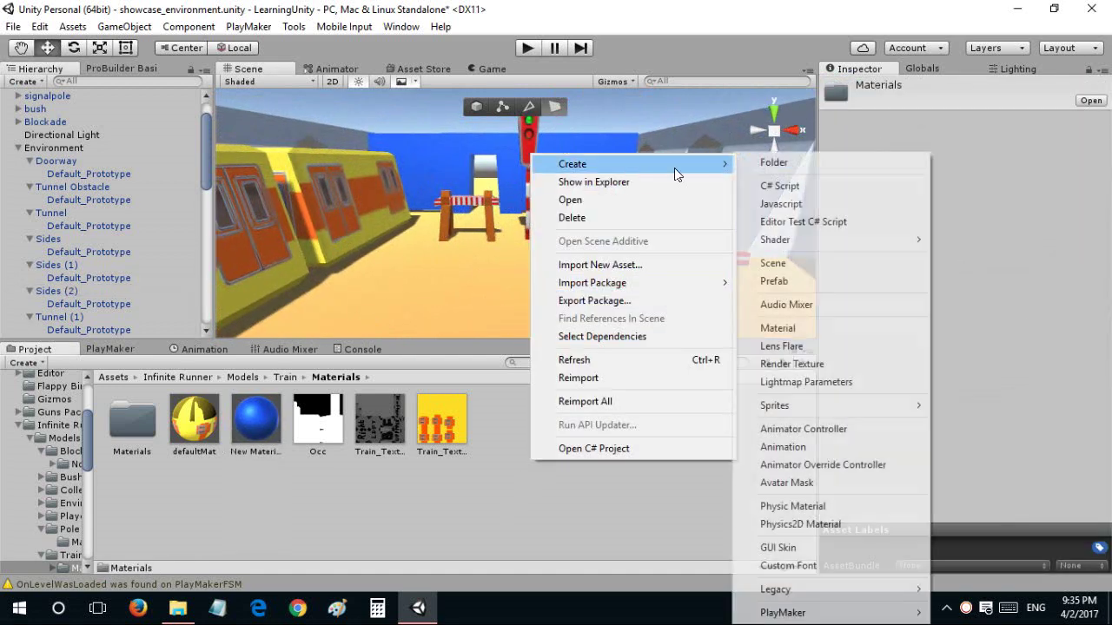
left_click(778, 330)
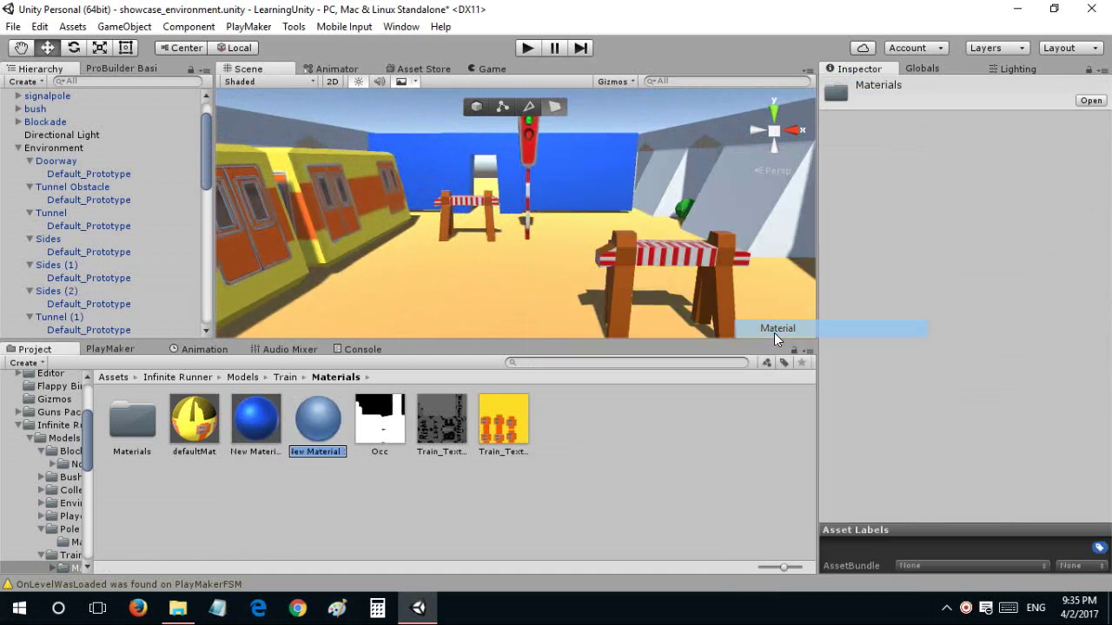
Try applying the white New Material 1 to the floor and side walls.
left_click_drag(608, 217, 890, 281, "alt")
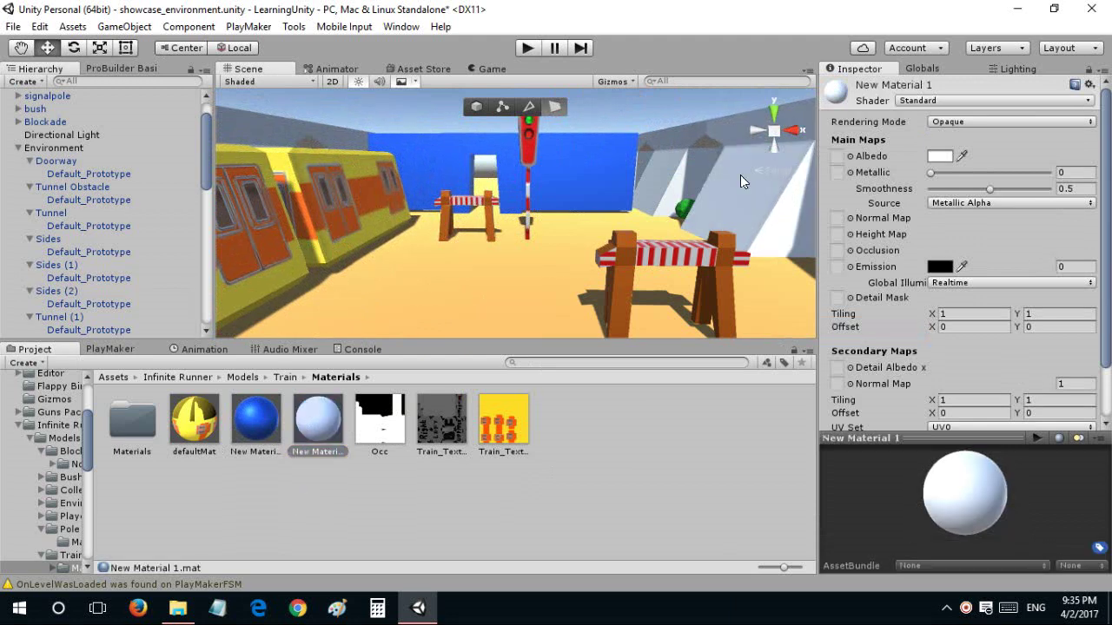
left_click_drag(509, 211, 588, 222, "alt")
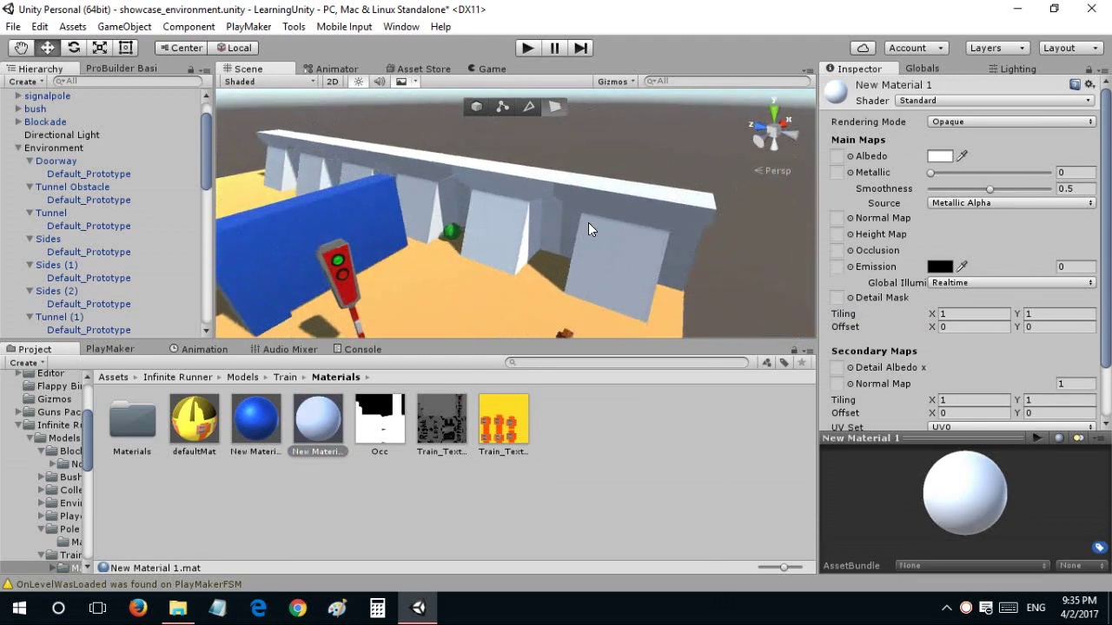
mouse_move(318, 421)
left_mouse_down()
mouse_move(592, 254)
mouse_move(484, 240)
left_mouse_up()
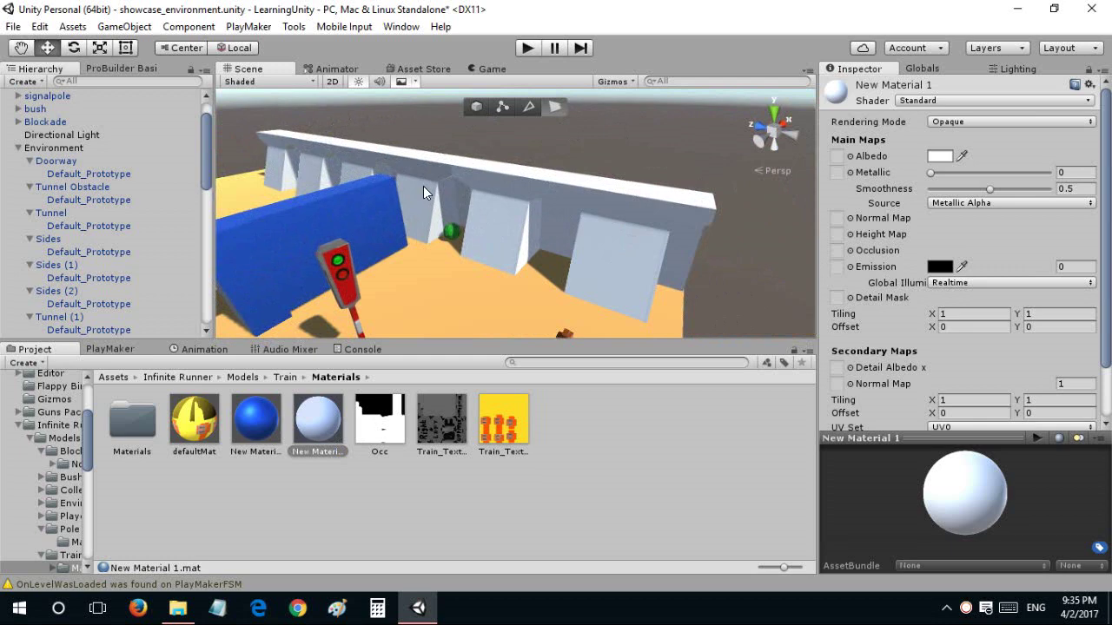
left_click_drag(423, 186, 281, 137)
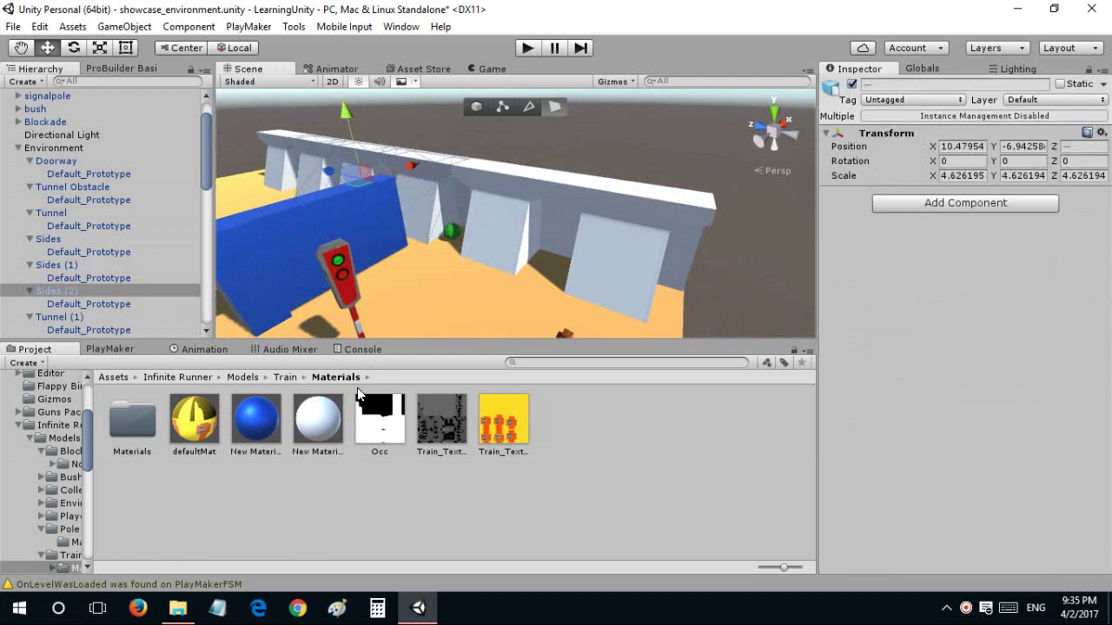
left_click_drag(358, 393, 405, 198)
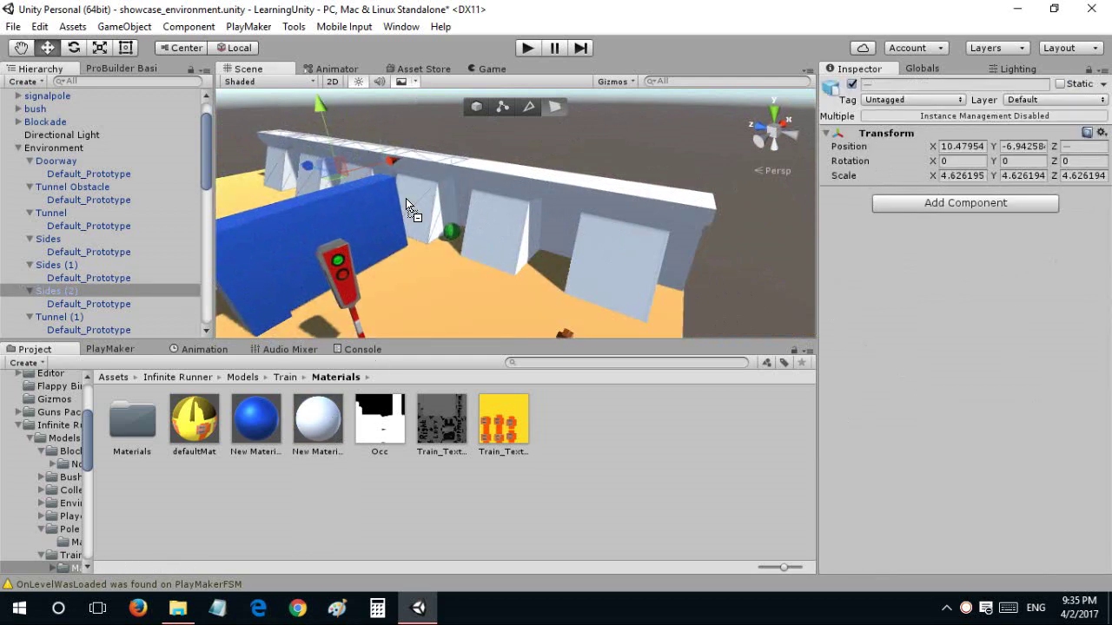
left_click_drag(318, 419, 352, 149)
left_click_drag(317, 419, 277, 125)
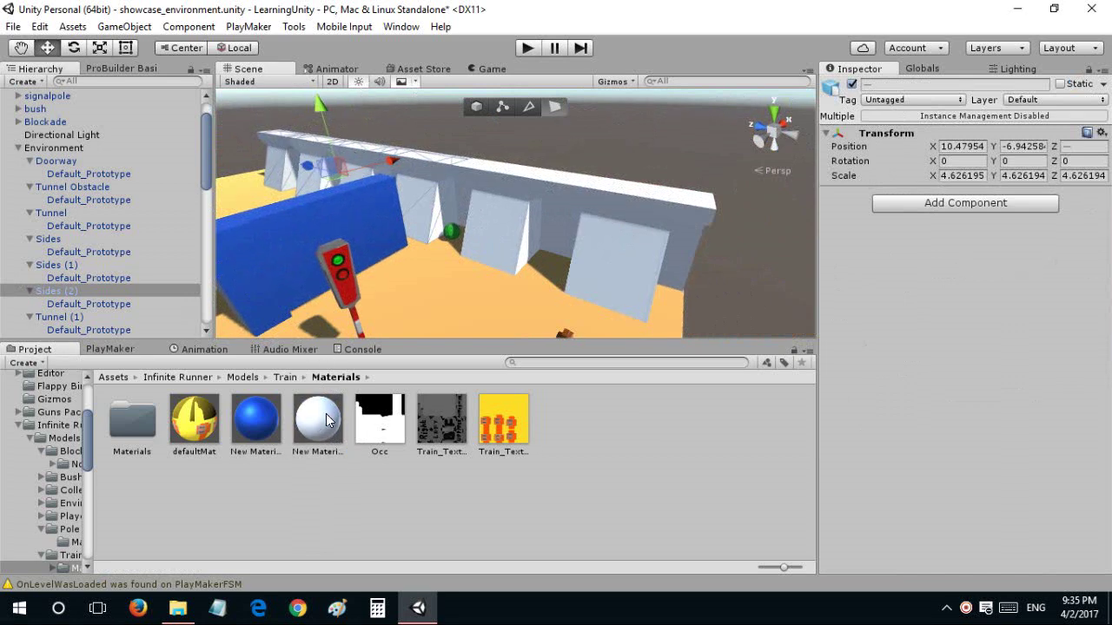
left_click(542, 145)
mouse_move(542, 144)
left_mouse_down("alt")
mouse_move(410, 117)
mouse_move(404, 390)
left_mouse_up("alt")
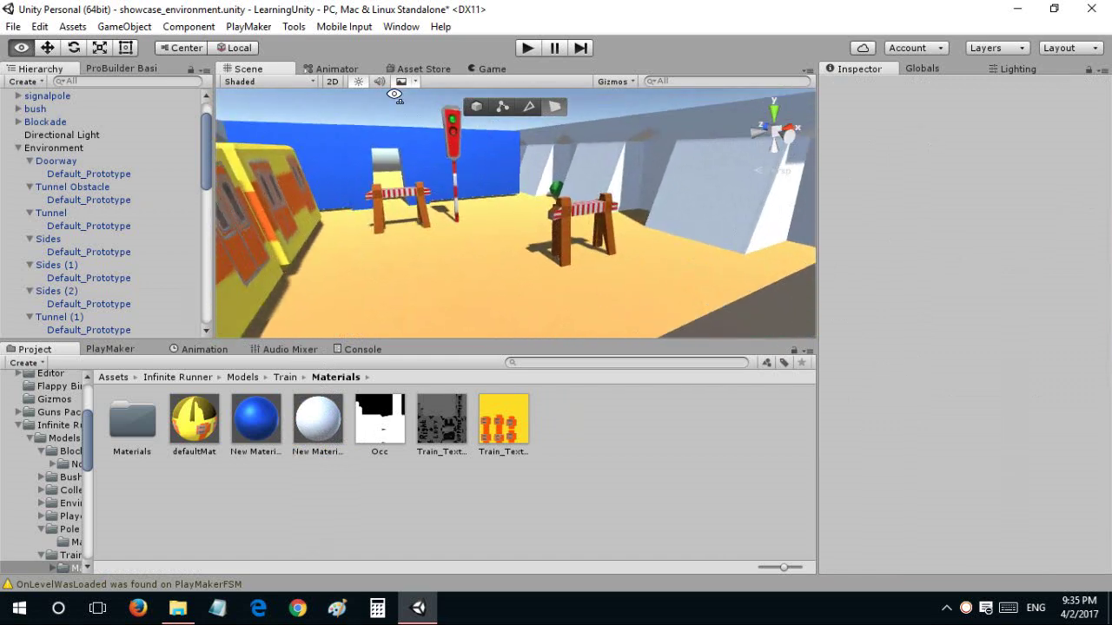
Give New Material 1 a light-blue Albedo, Smoothness 0 and Metallic 1.
left_click(318, 419)
left_click(935, 160)
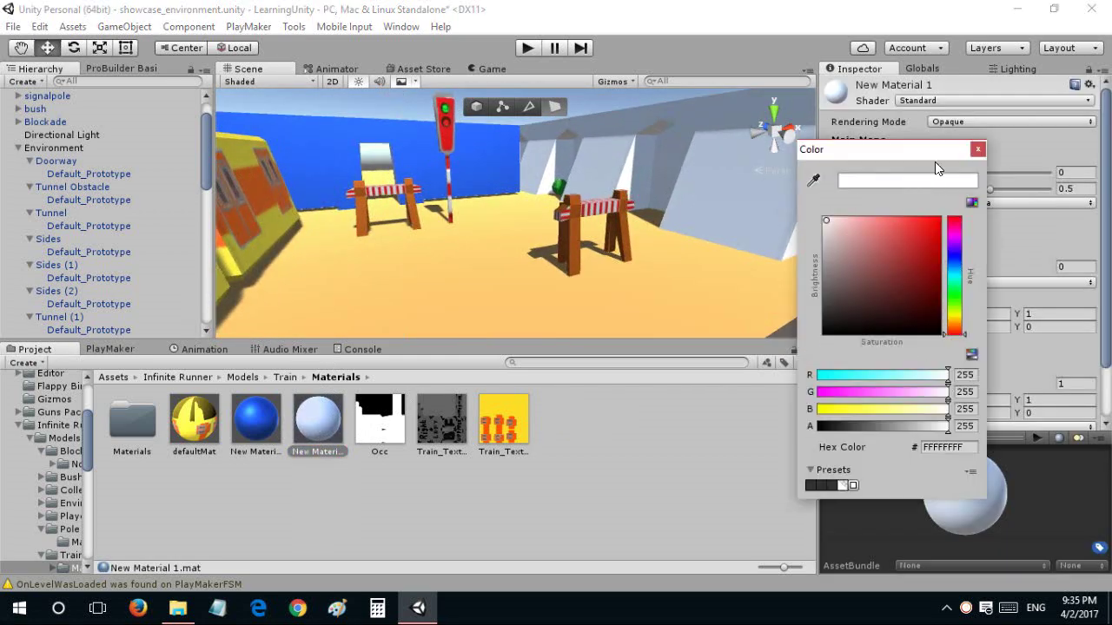
left_click(875, 274)
left_click_drag(876, 272, 965, 188)
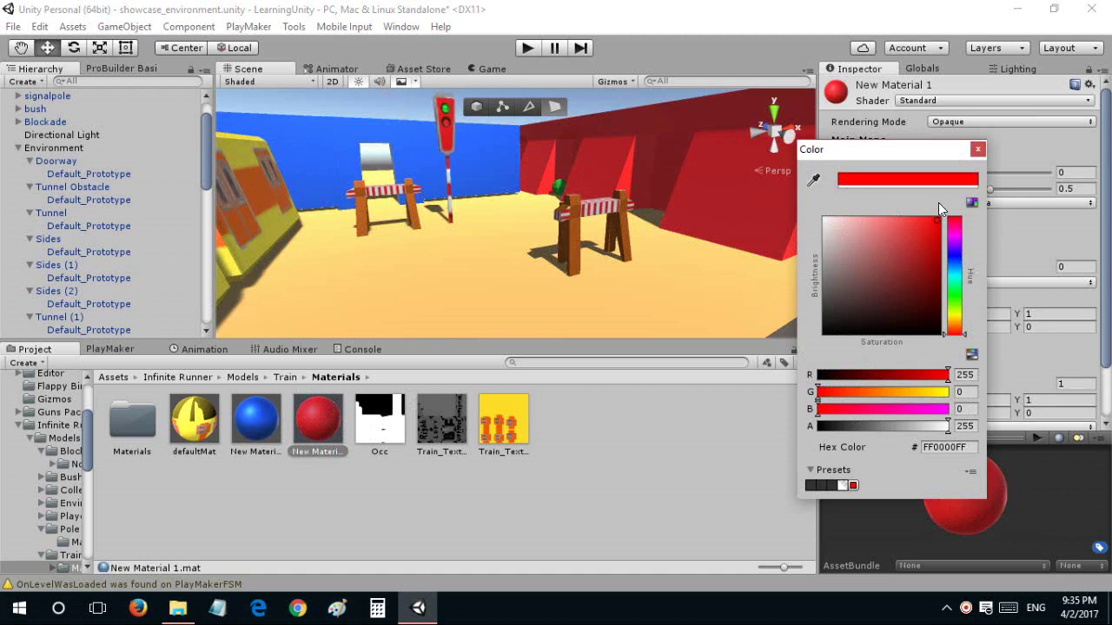
mouse_move(955, 244)
left_mouse_down()
mouse_move(947, 298)
mouse_move(949, 274)
mouse_move(848, 248)
left_mouse_up()
left_click(977, 148)
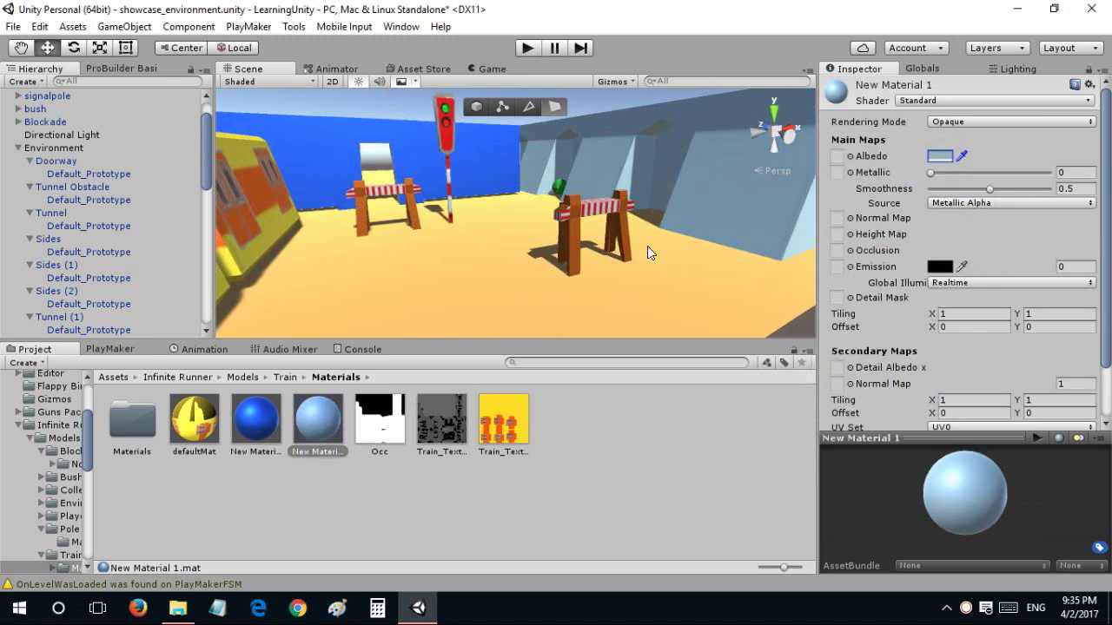
mouse_move(647, 246)
right_mouse_down()
mouse_move(601, 205)
mouse_move(749, 222)
right_mouse_up()
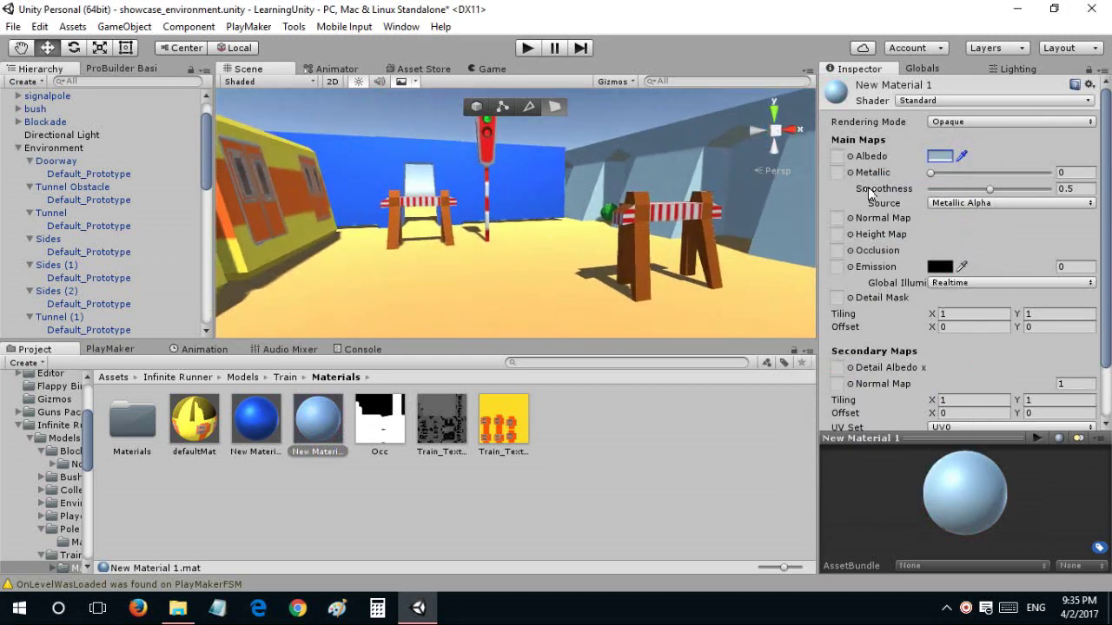
mouse_move(951, 186)
left_mouse_down()
mouse_move(928, 189)
mouse_move(985, 172)
left_mouse_up()
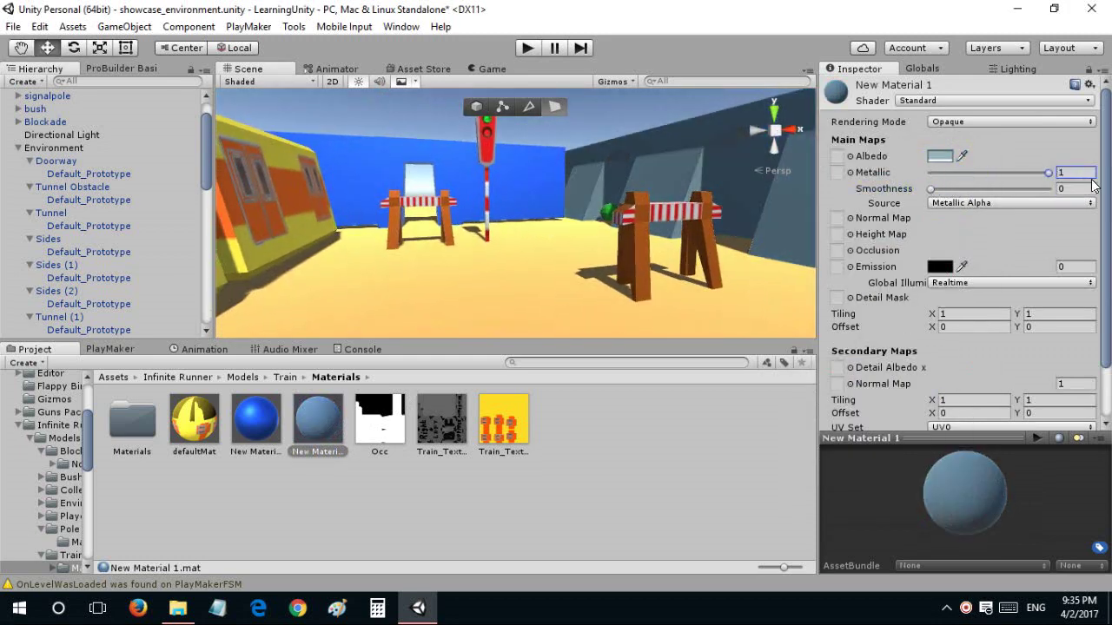
type("1")
mouse_move(606, 190)
right_mouse_down()
mouse_move(556, 203)
mouse_move(566, 202)
right_mouse_up()
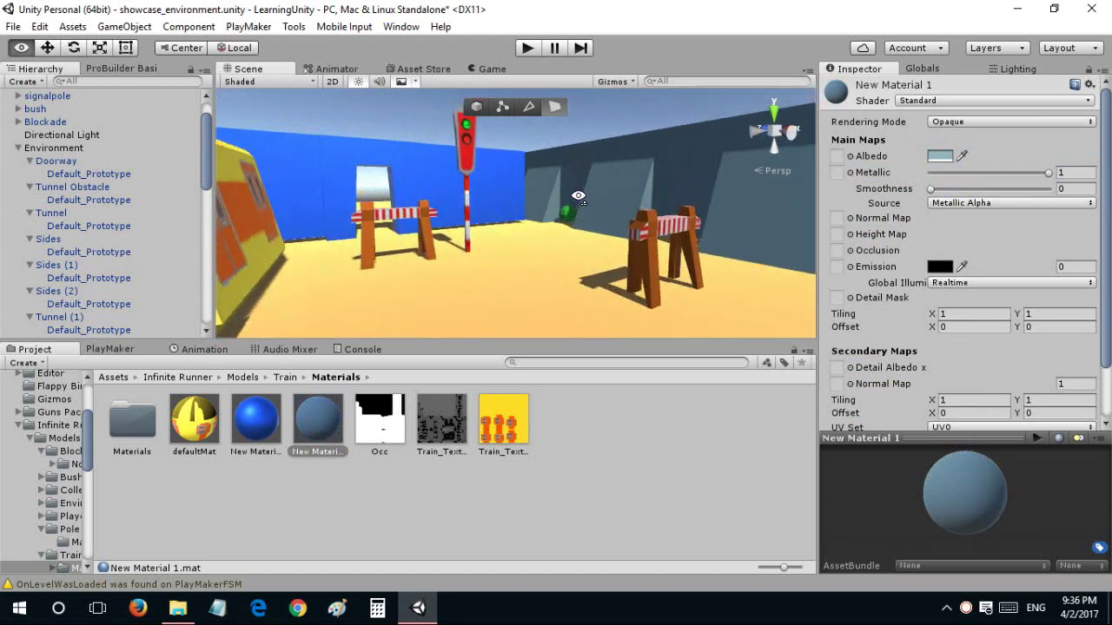
Enlarge the bush and lower it onto the orange floor.
left_click(565, 209)
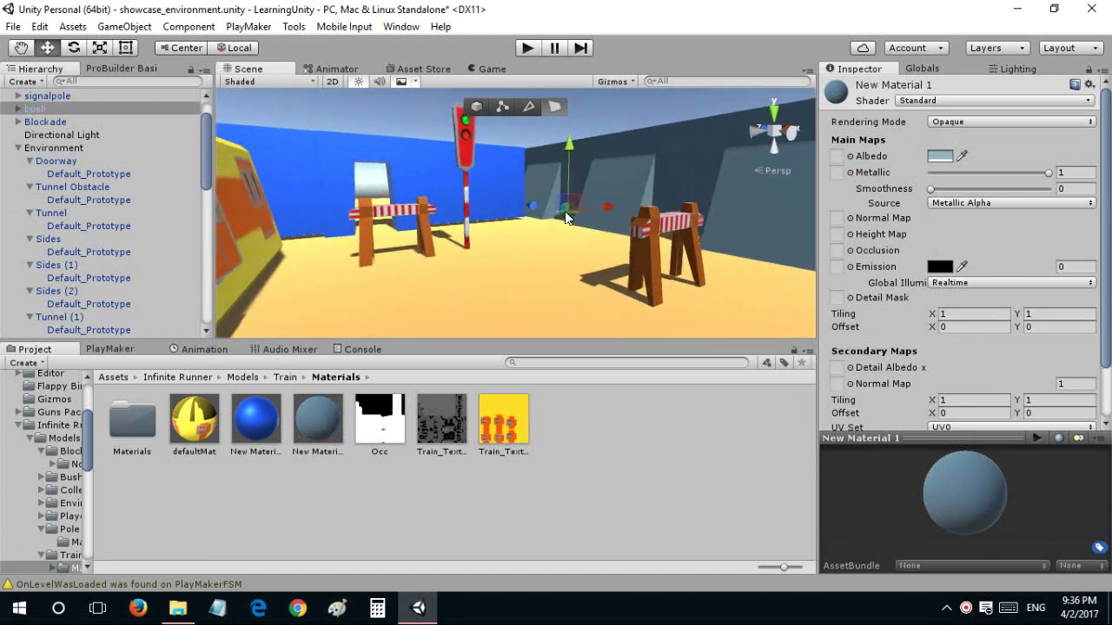
left_click_drag(562, 207, 596, 213)
right_click_drag(596, 213, 608, 228)
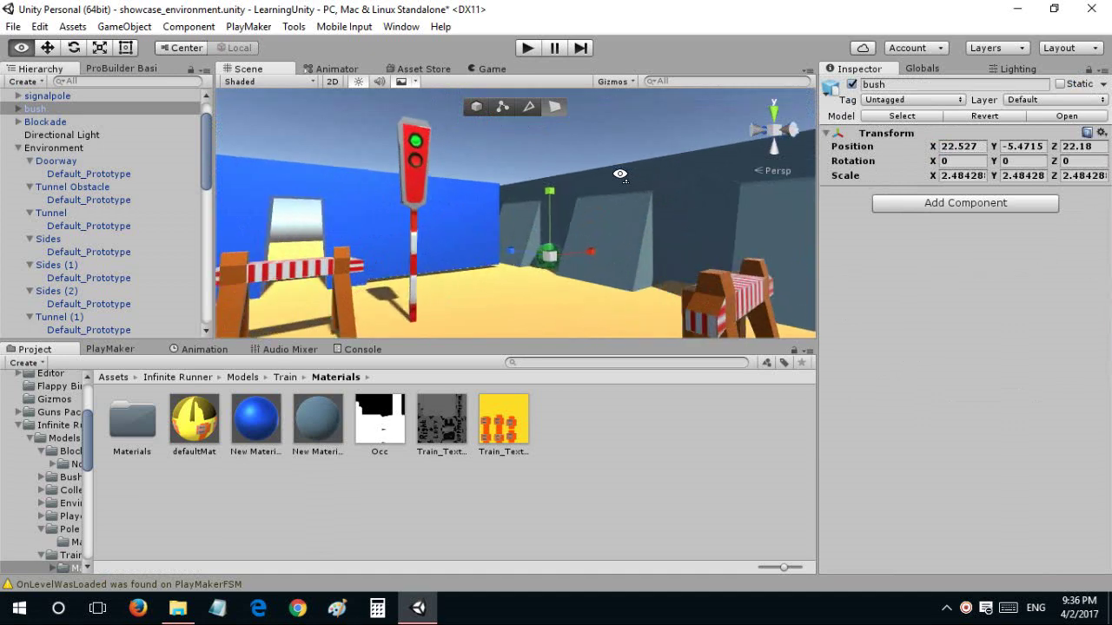
key("f")
key("w")
mouse_move(536, 185)
left_mouse_down()
mouse_move(530, 191)
mouse_move(545, 127)
mouse_move(528, 143)
mouse_move(531, 115)
mouse_move(527, 181)
left_mouse_up()
key("r")
key("w")
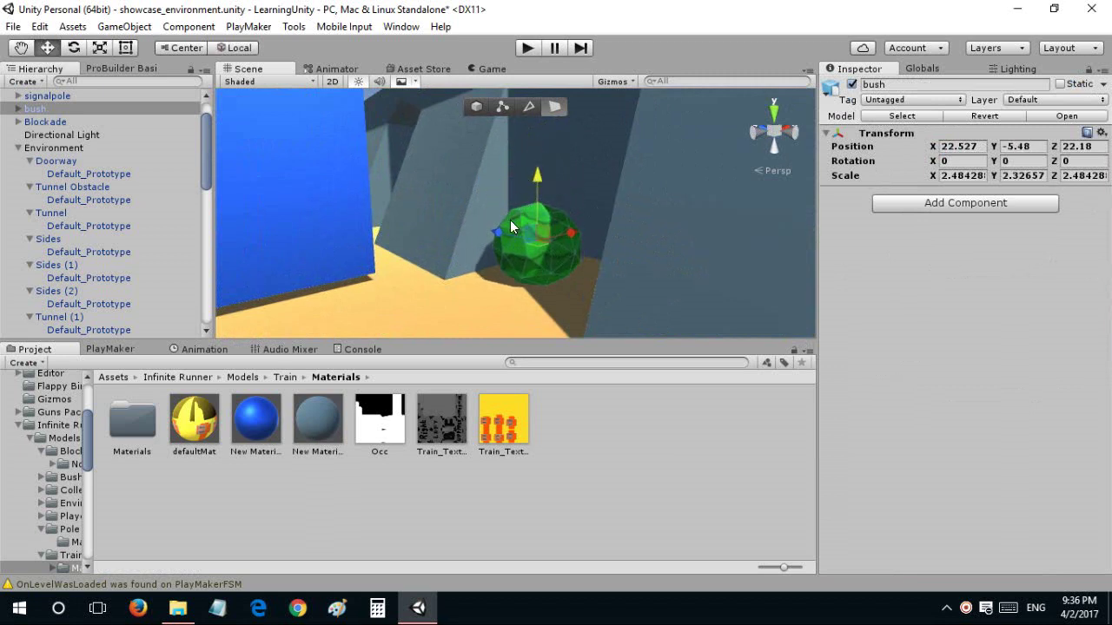
Try a smaller duplicate bush beside it, then undo and deselect.
key("ctrl+d")
left_click_drag(540, 232, 474, 228)
key("r")
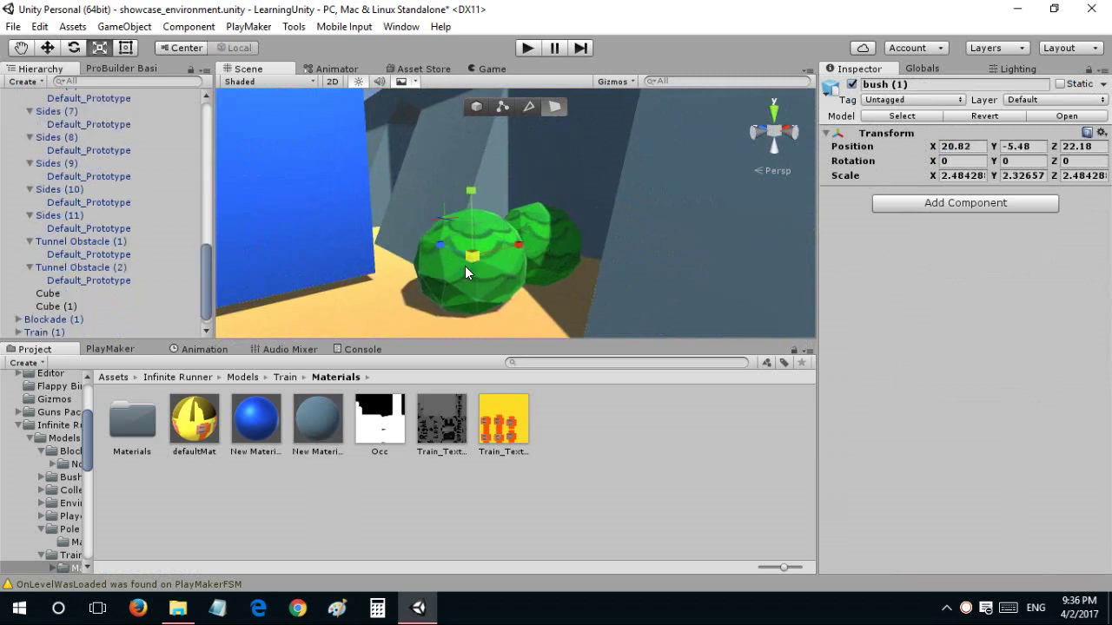
left_click_drag(464, 272, 436, 274)
key("w")
mouse_move(470, 214)
left_mouse_down()
mouse_move(484, 275)
mouse_move(548, 266)
mouse_move(510, 210)
mouse_move(518, 226)
mouse_move(488, 219)
mouse_move(477, 288)
mouse_move(543, 305)
mouse_move(503, 302)
mouse_move(544, 304)
mouse_move(459, 197)
mouse_move(566, 135)
left_mouse_up()
key("ctrl+z")
key("ctrl+z")
key("ctrl+z")
left_click(566, 136)
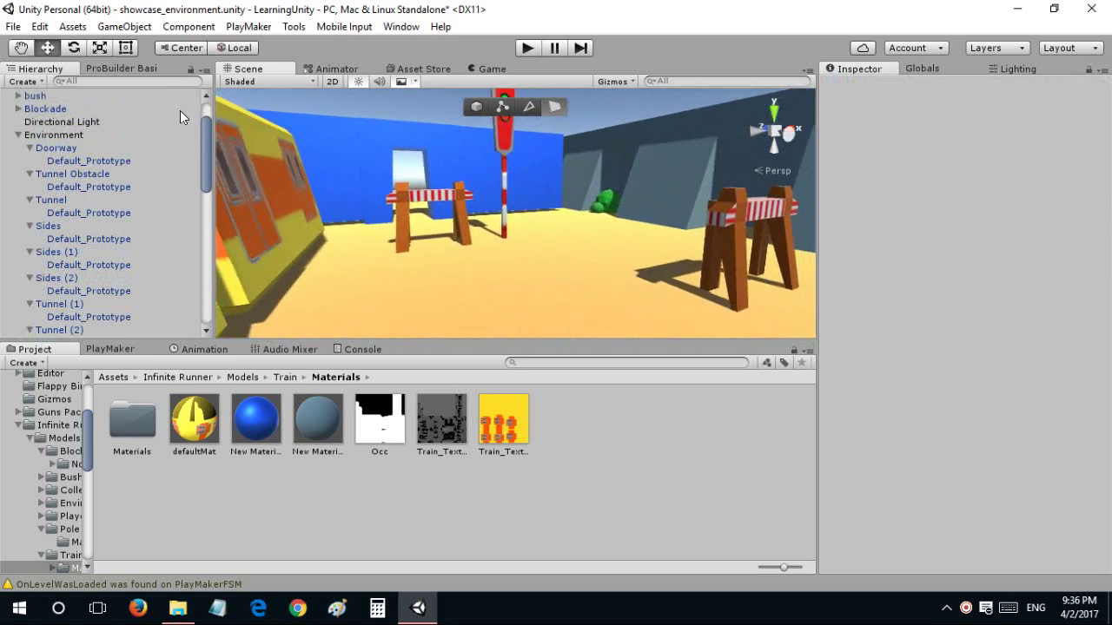
Select the Main Camera and show the Game view.
scroll(146, 115, "up", 2)
left_click(137, 109)
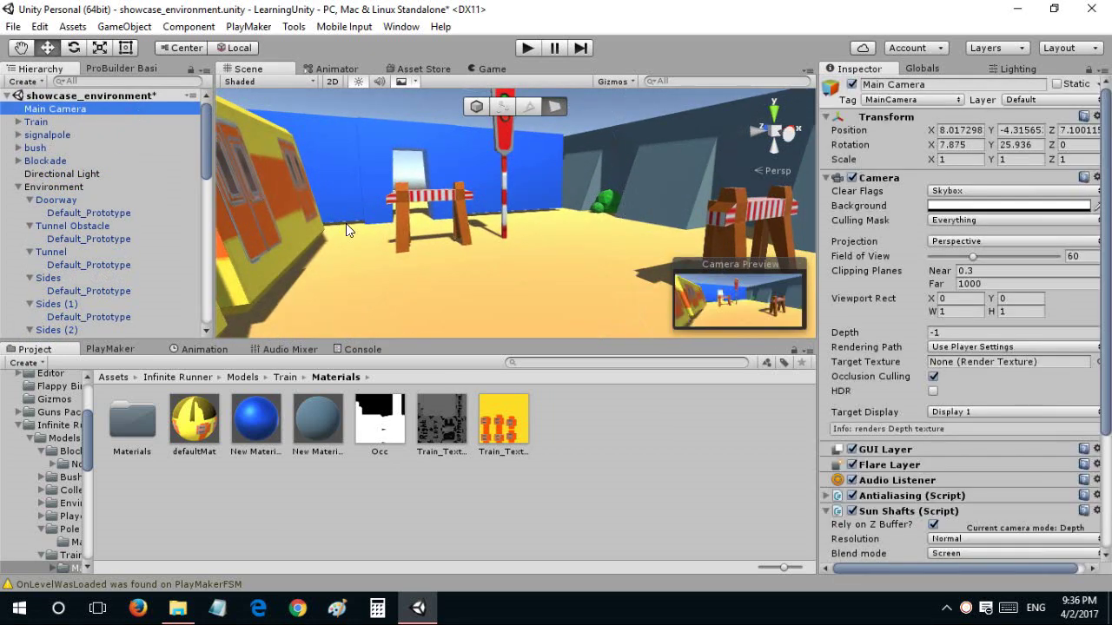
left_click(478, 69)
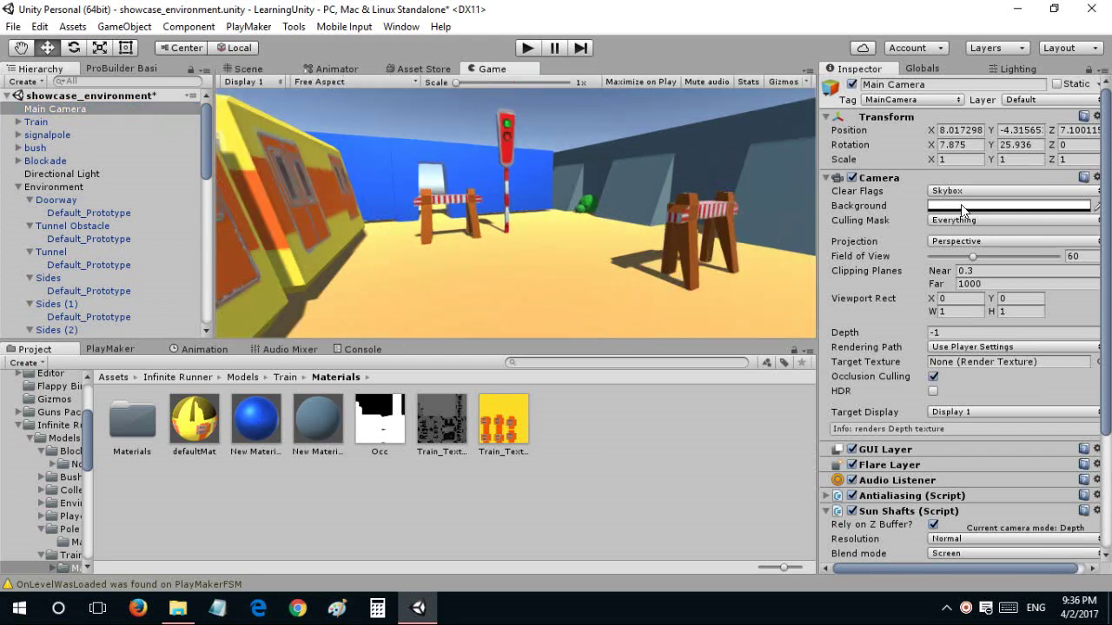
Set the back-wall material to Metallic 1 and dark grey 505050 Albedo.
left_click(256, 422)
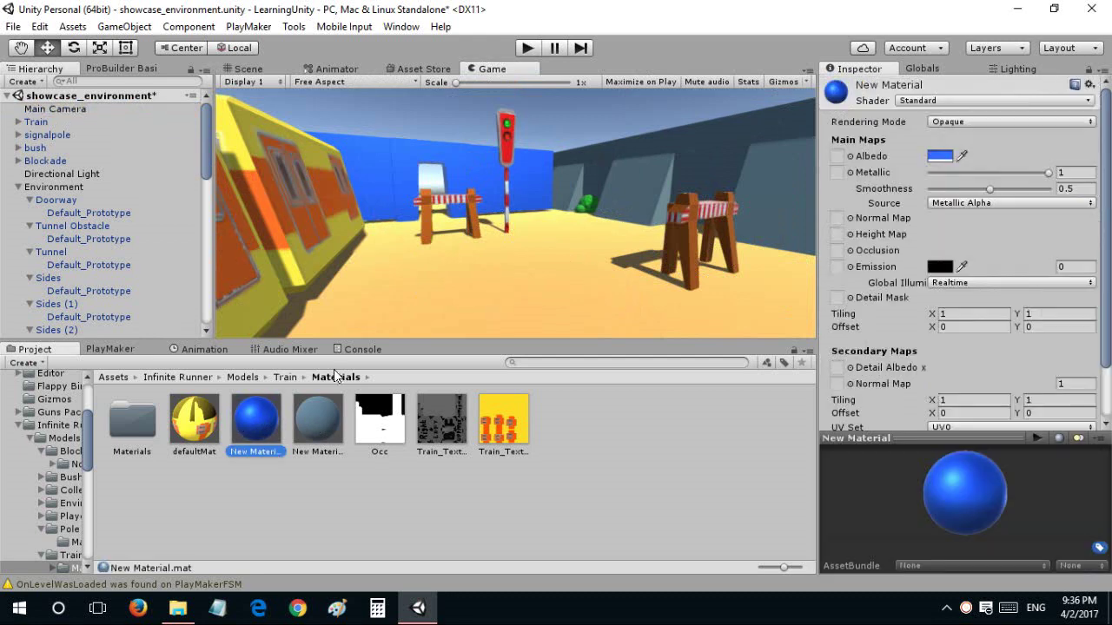
left_click(938, 173)
left_click_drag(895, 170, 1108, 174)
left_click(939, 157)
mouse_move(838, 229)
left_mouse_down()
mouse_move(785, 265)
mouse_move(784, 278)
left_mouse_up()
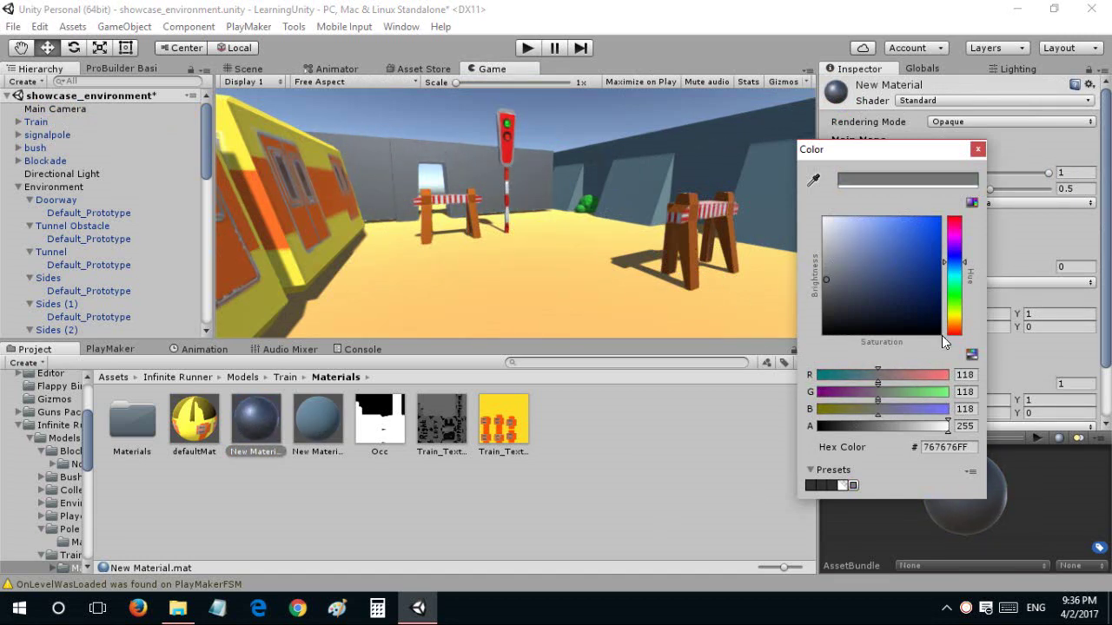
mouse_move(862, 306)
left_mouse_down()
mouse_move(818, 261)
mouse_move(803, 296)
left_mouse_up()
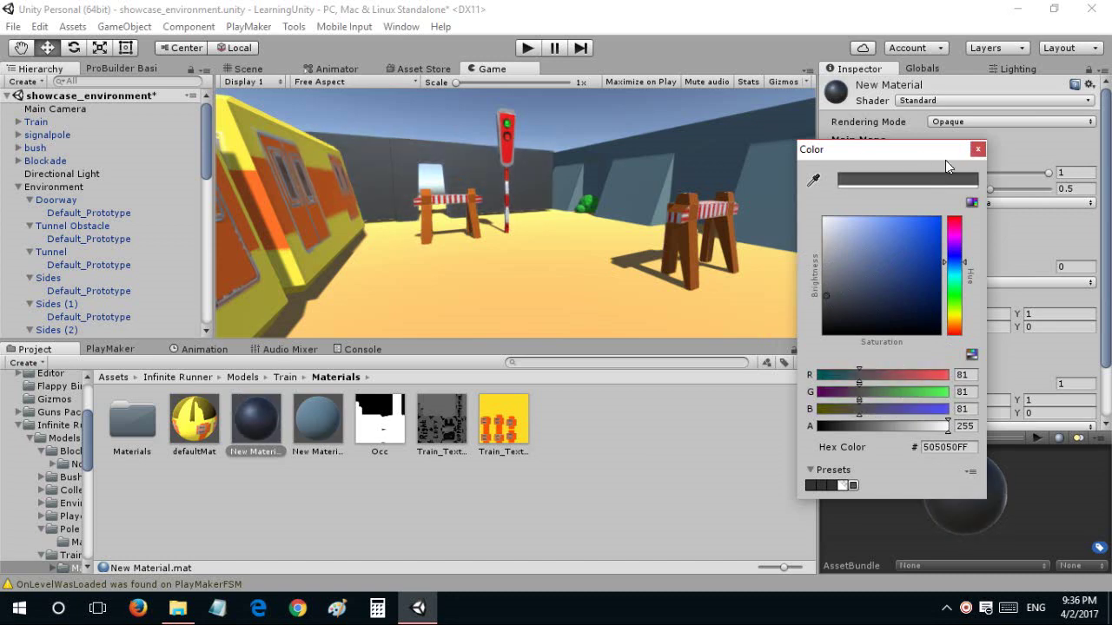
left_click(977, 150)
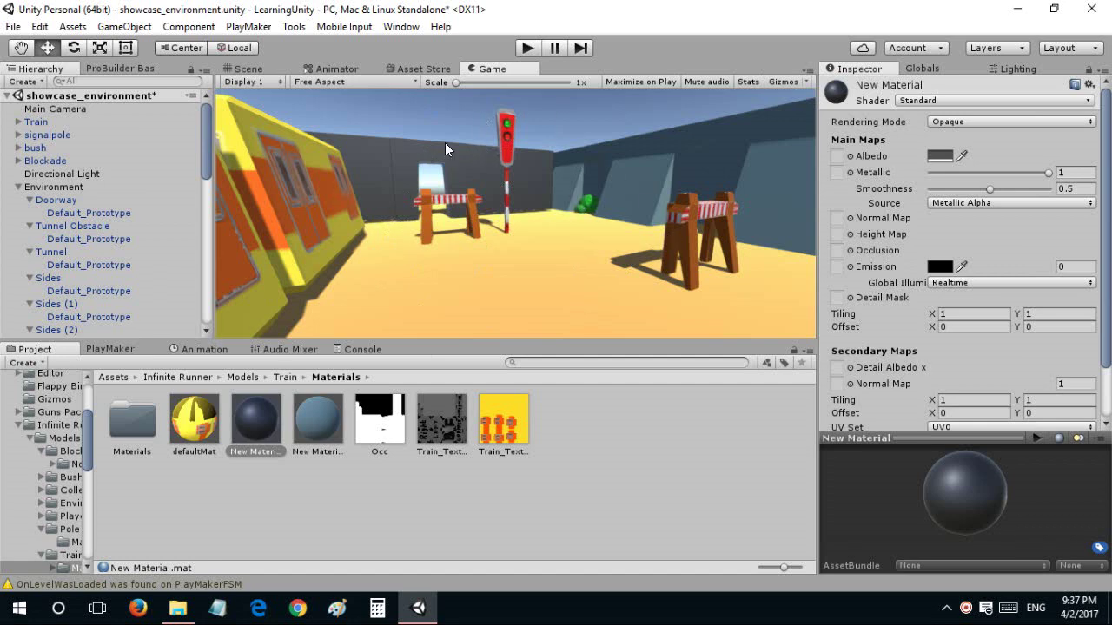
Disable and remove the Sun Shafts (Script) component from the Main Camera.
left_click(47, 111)
scroll(834, 310, "down", 5)
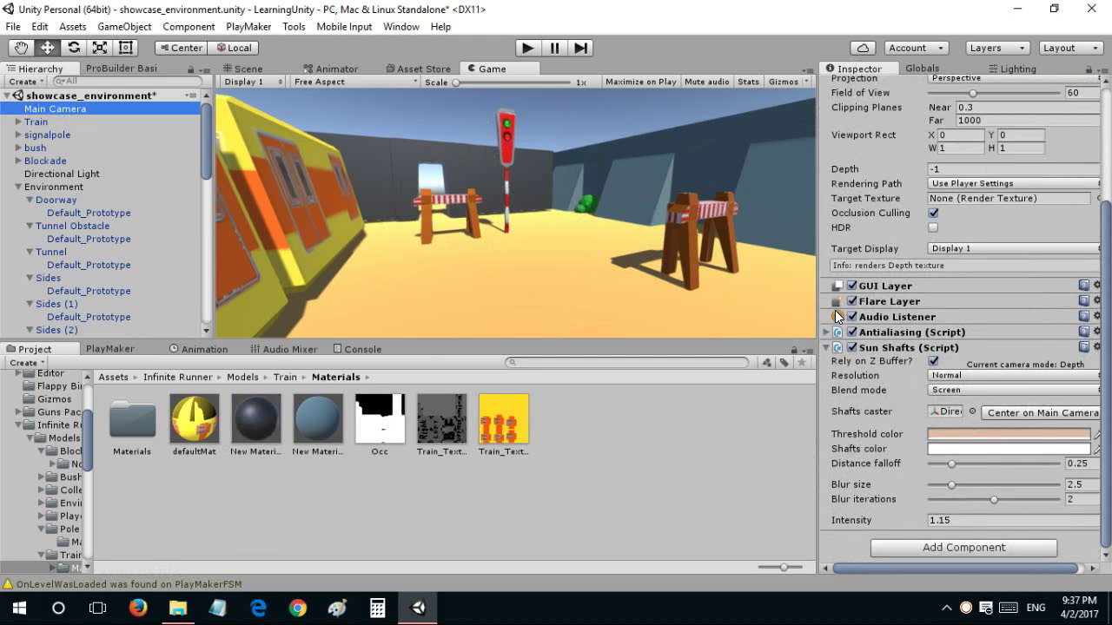
left_click(852, 348)
right_click(866, 353)
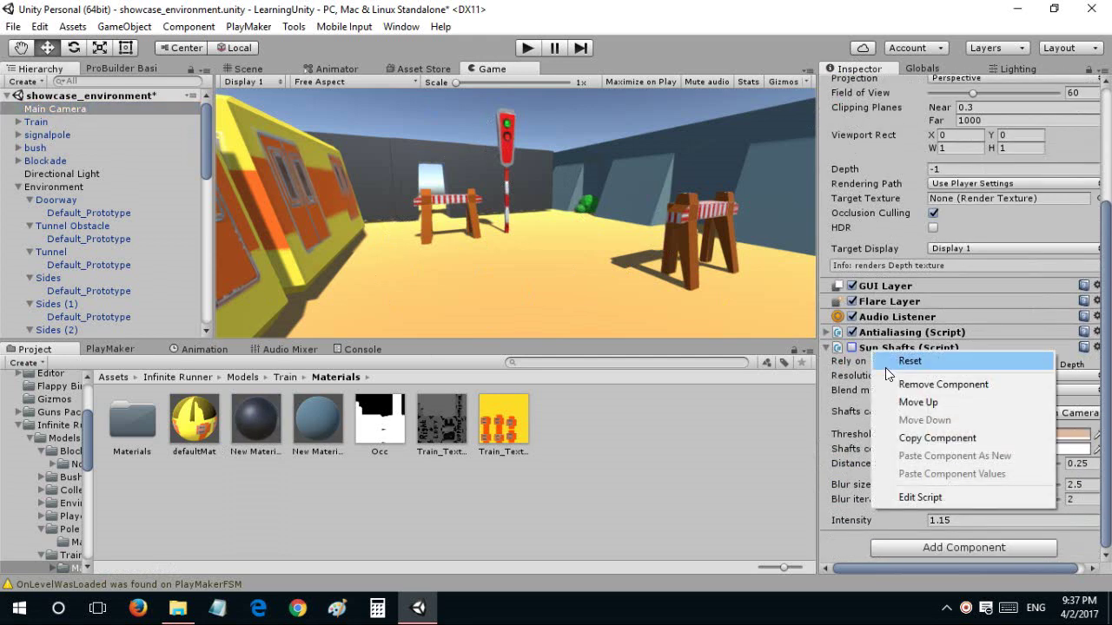
left_click(903, 385)
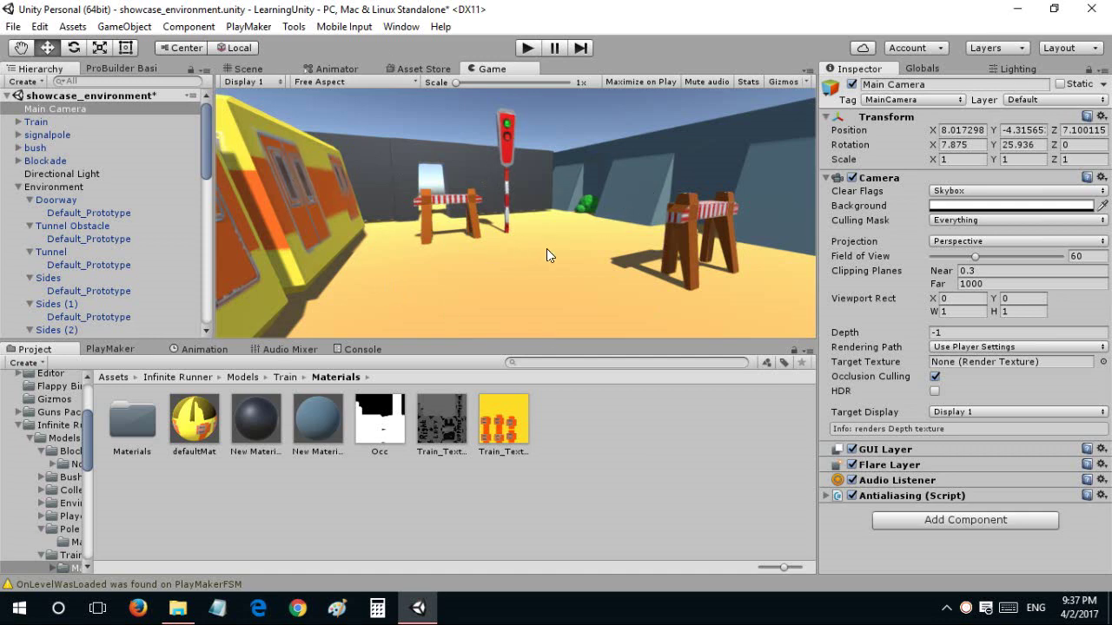
mouse_move(476, 82)
left_mouse_down()
mouse_move(504, 81)
mouse_move(370, 115)
left_mouse_up()
Return to the Scene view and orbit down over the tunnel until the train and barriers show.
left_click(272, 66)
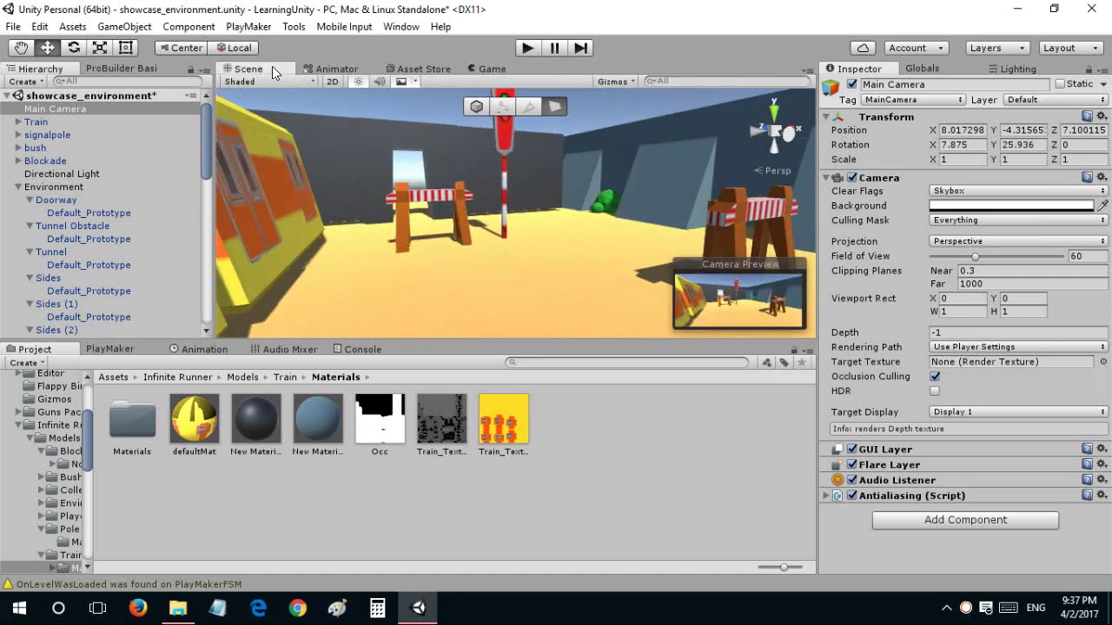
mouse_move(355, 171)
left_mouse_down("alt")
mouse_move(170, 267)
mouse_move(591, 238)
left_mouse_up("alt")
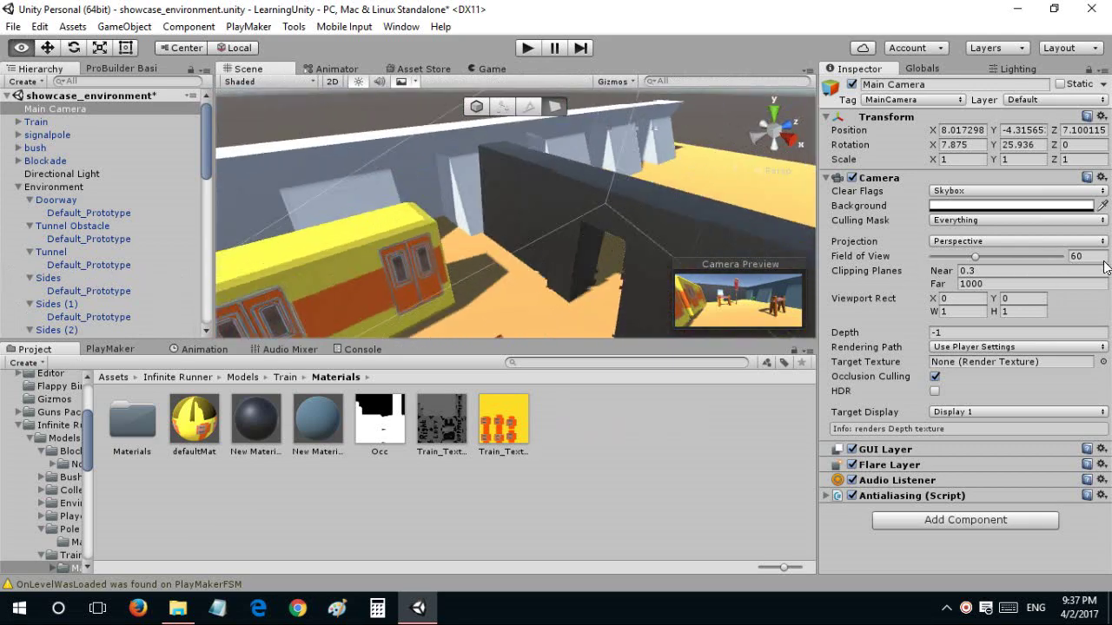
left_click_drag(591, 238, 54, 397, "alt")
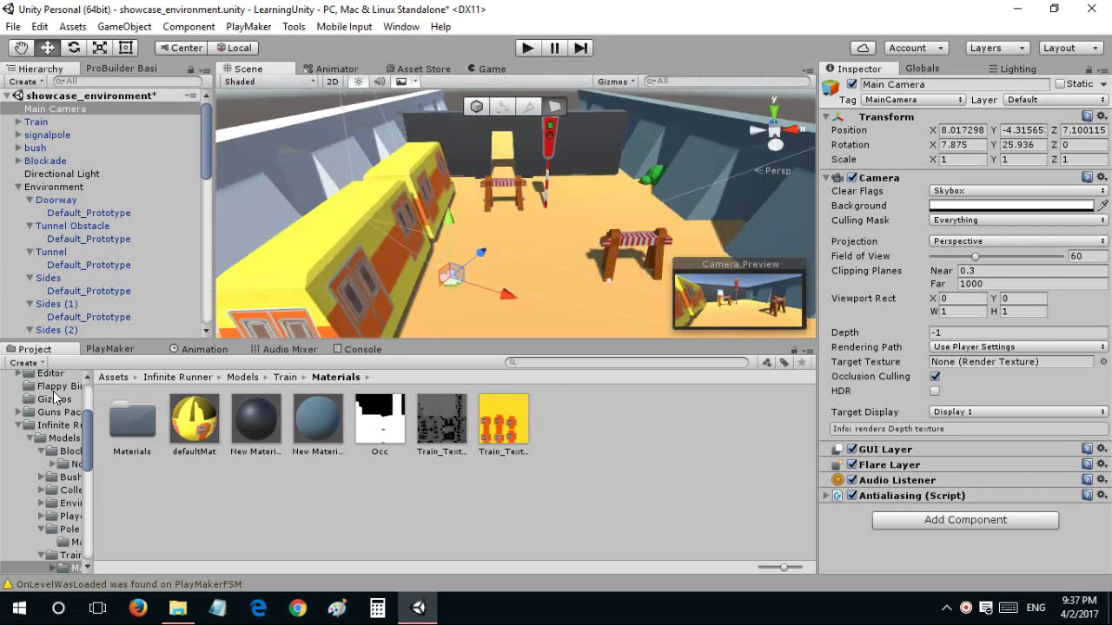
Browse the Blockades and Collectibles model folders, then return to the Infinite Runner folder.
left_click(242, 378)
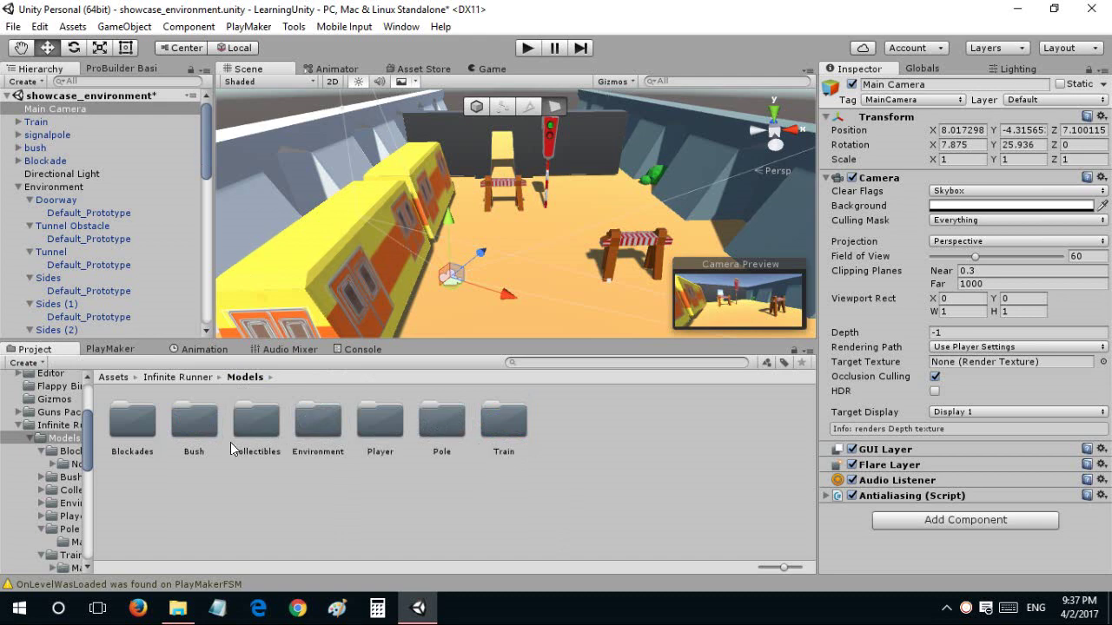
double_click(128, 442)
left_click(243, 377)
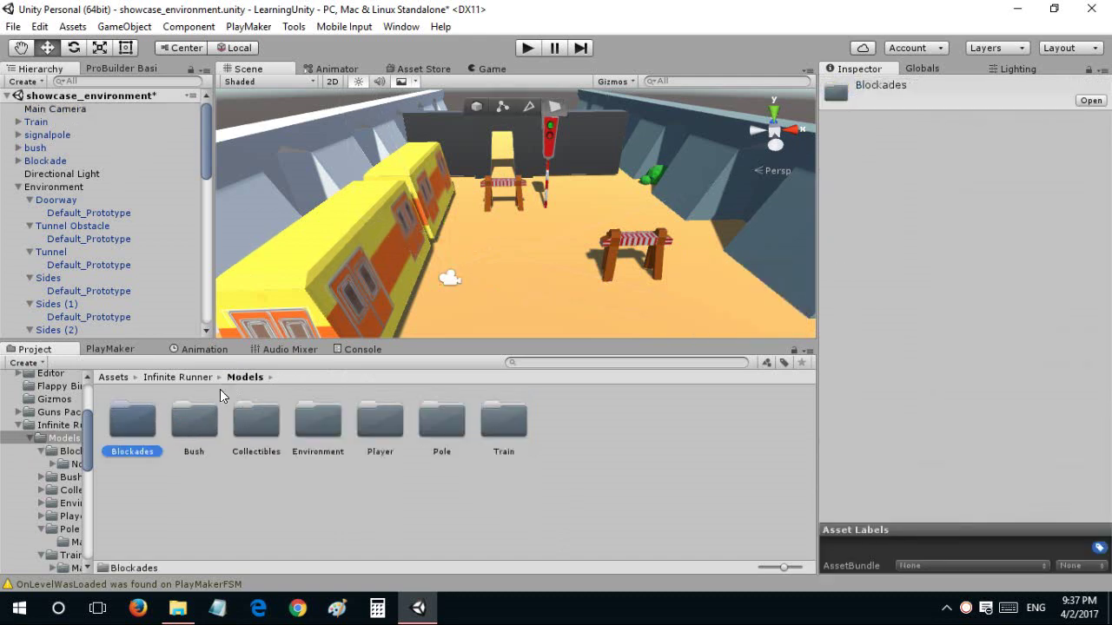
double_click(255, 424)
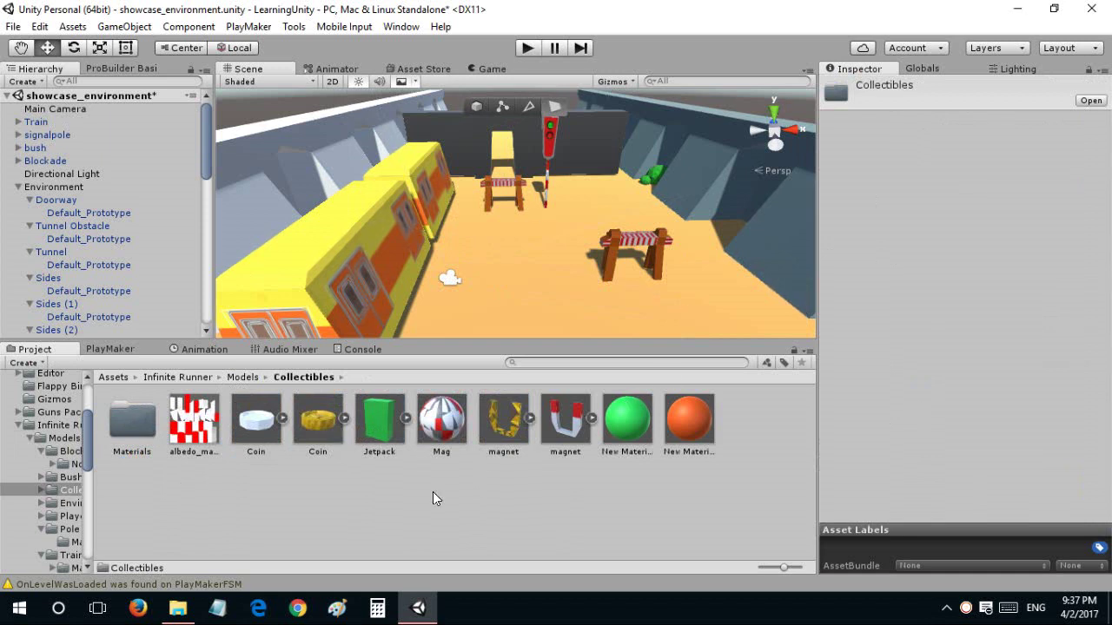
left_click(383, 442)
left_click(313, 516)
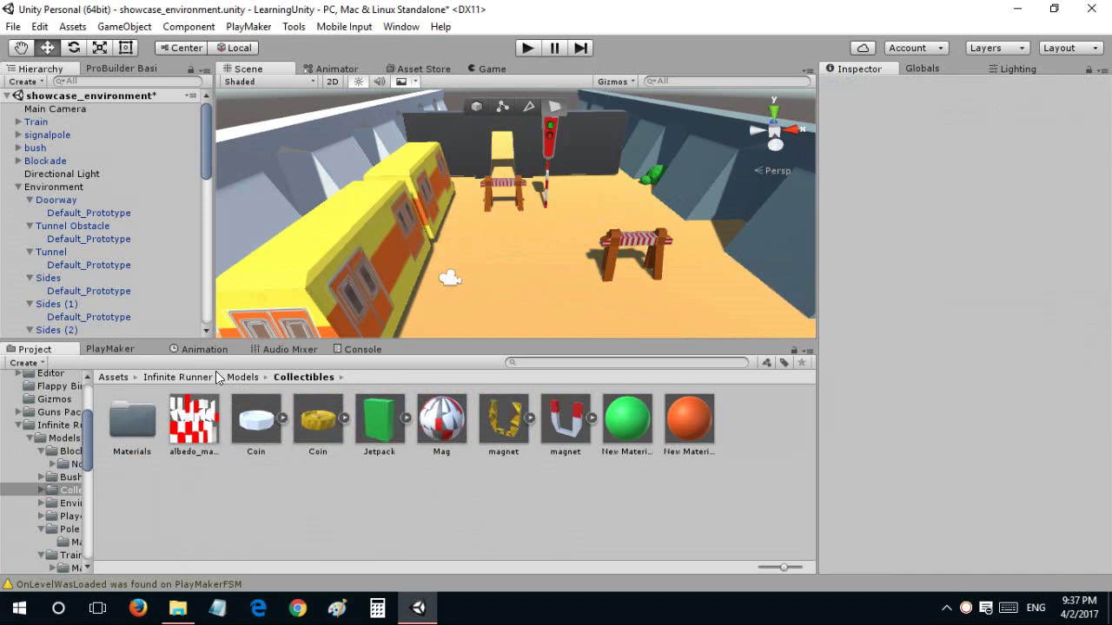
left_click(242, 377)
left_click(179, 377)
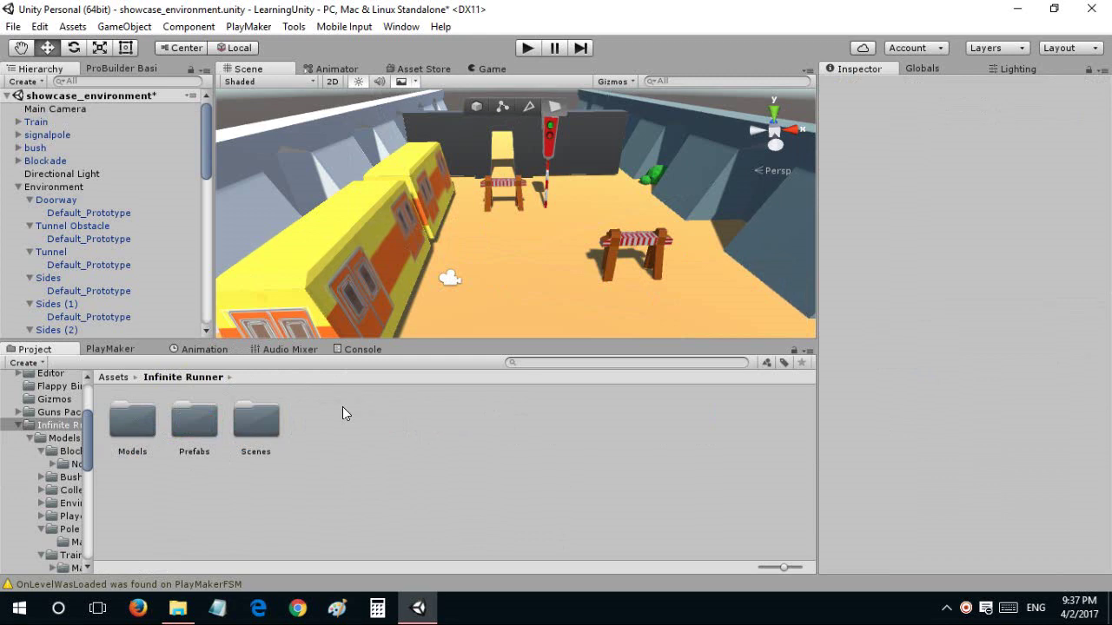